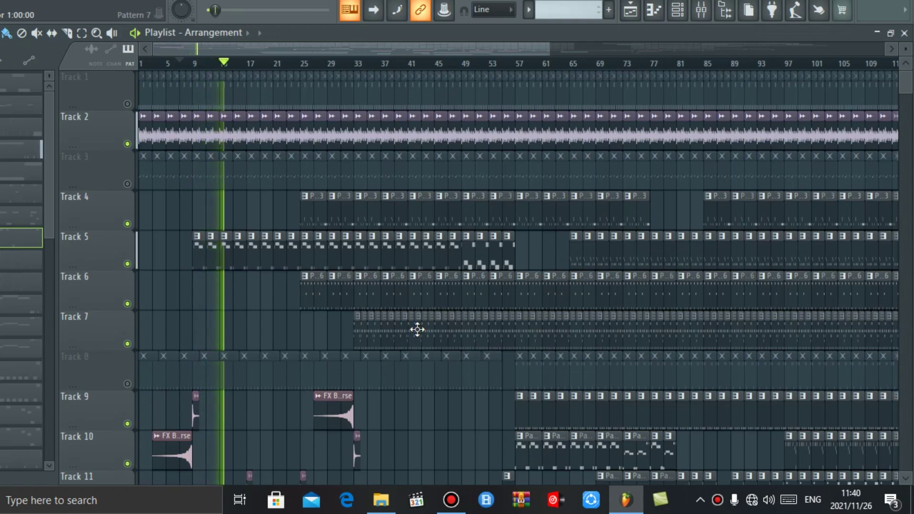
Inspect Pattern 26's Nexus #2 notes across bars 4–30, then stop playback with the Channel rack open
{"action": "scroll", "coordinate": [419, 332], "scroll_direction": "down", "scroll_amount": 3}
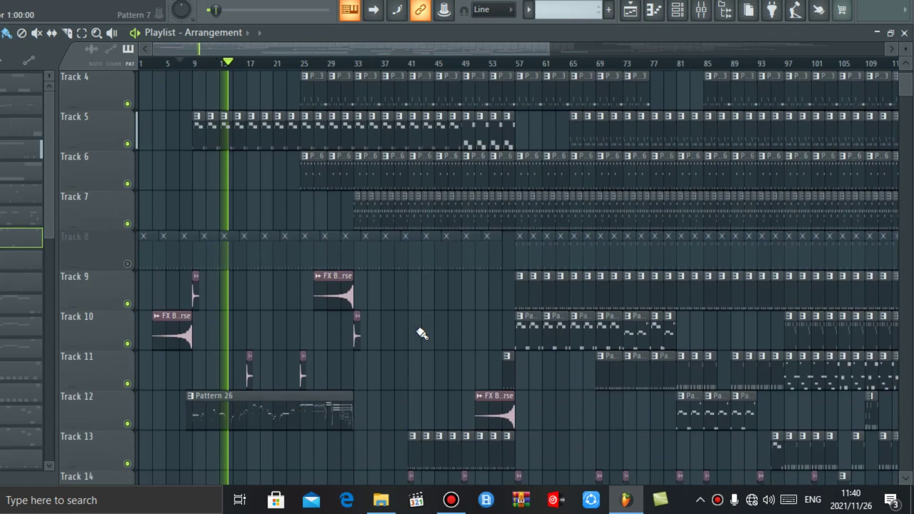
{"action": "double_click", "coordinate": [267, 394]}
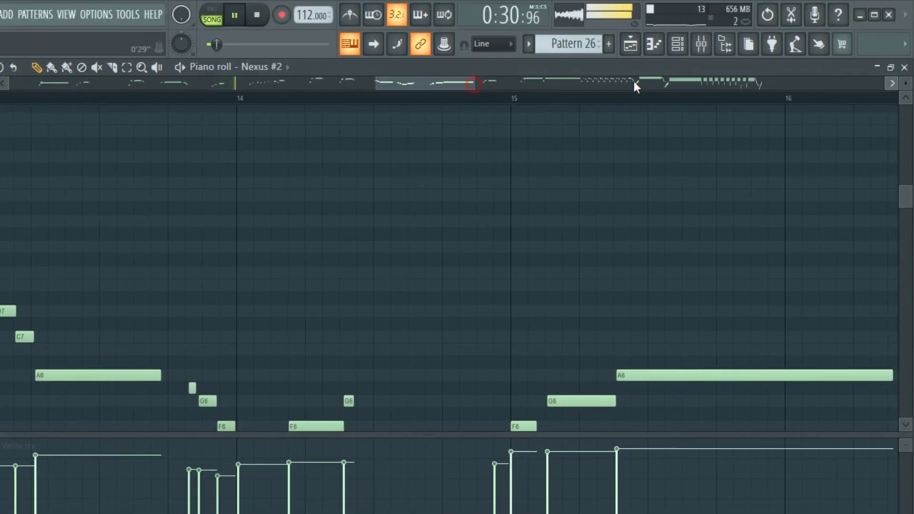
{"action": "left_click_drag", "start_coordinate": [490, 82], "coordinate": [381, 86]}
{"action": "left_click_drag", "start_coordinate": [601, 86], "coordinate": [742, 88]}
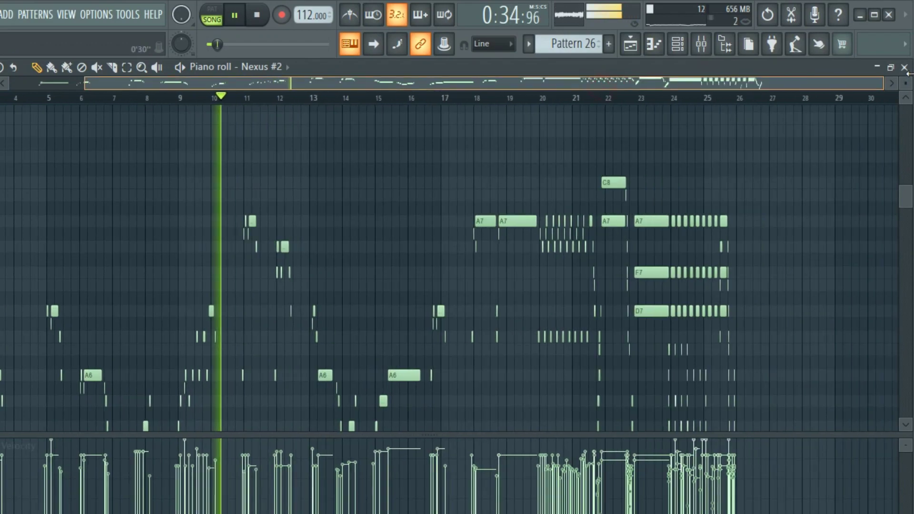
{"action": "scroll", "coordinate": [636, 221], "scroll_direction": "down", "scroll_amount": 4}
{"action": "scroll", "coordinate": [657, 231], "scroll_direction": "up", "scroll_amount": 3}
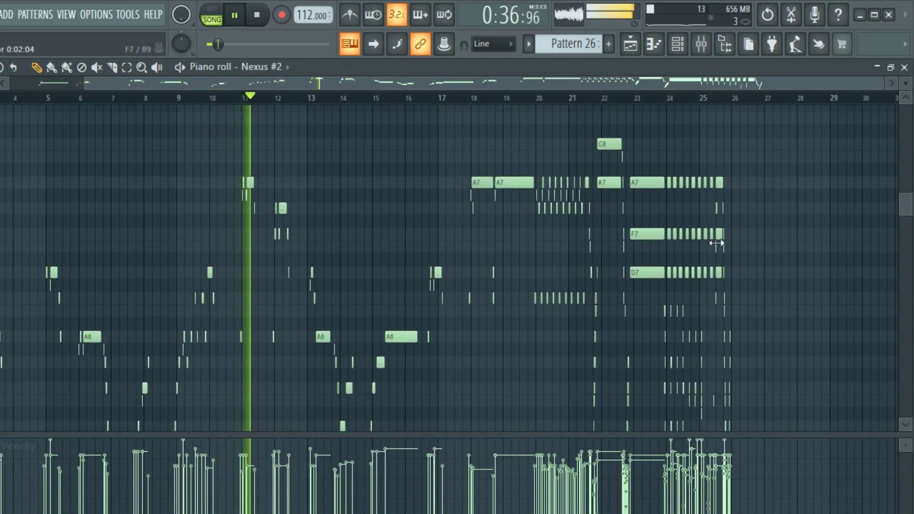
{"action": "left_click_drag", "start_coordinate": [881, 83], "coordinate": [867, 85]}
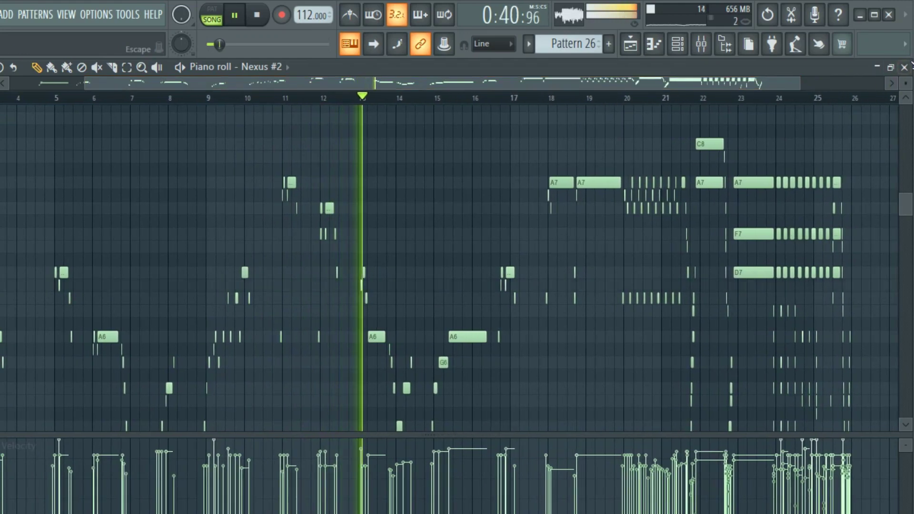
{"action": "key", "text": "F6"}
{"action": "left_click", "coordinate": [256, 16]}
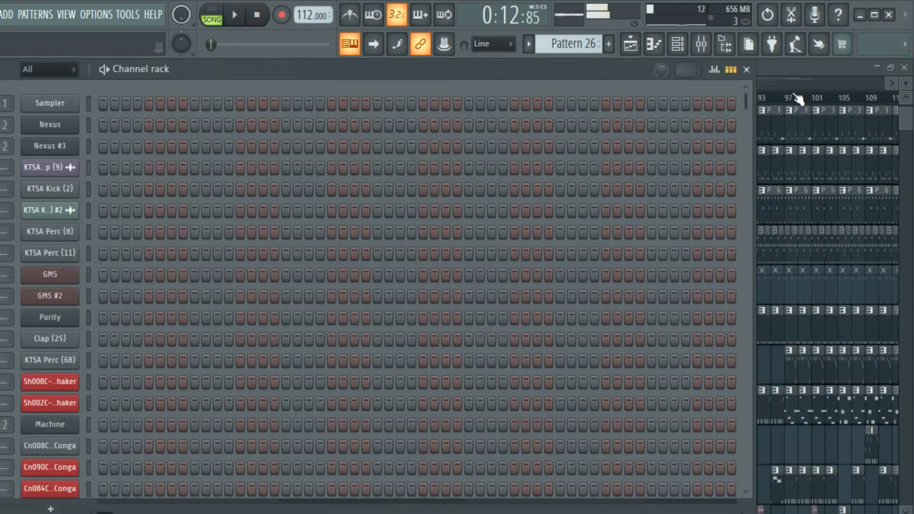
Set mixer Insert 20's audio input to (none), then bring the Playlist back to the front
{"action": "left_click", "coordinate": [789, 67]}
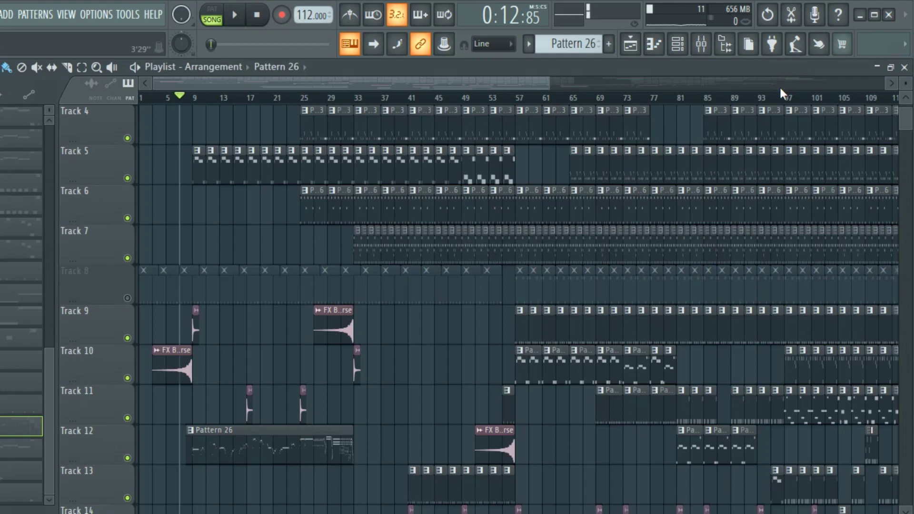
{"action": "left_click", "coordinate": [701, 44]}
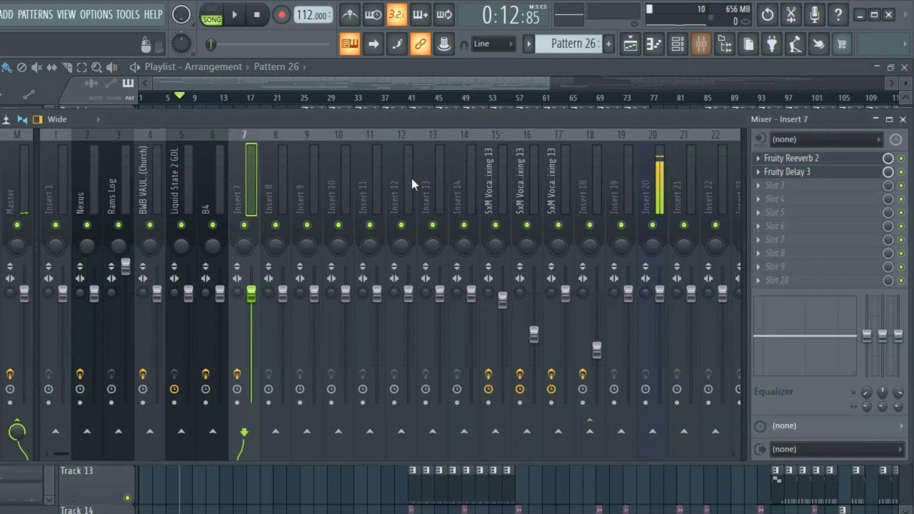
{"action": "left_click", "coordinate": [665, 195]}
{"action": "left_click", "coordinate": [800, 139]}
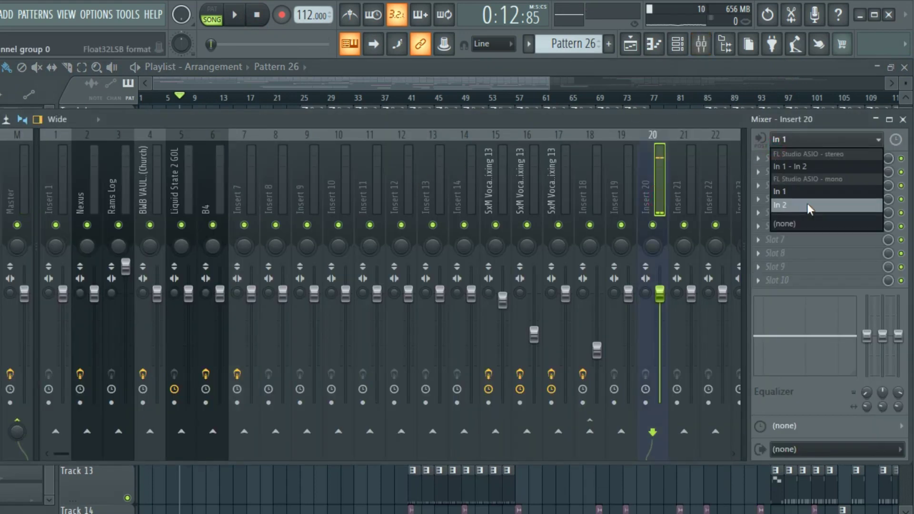
{"action": "left_click", "coordinate": [808, 224]}
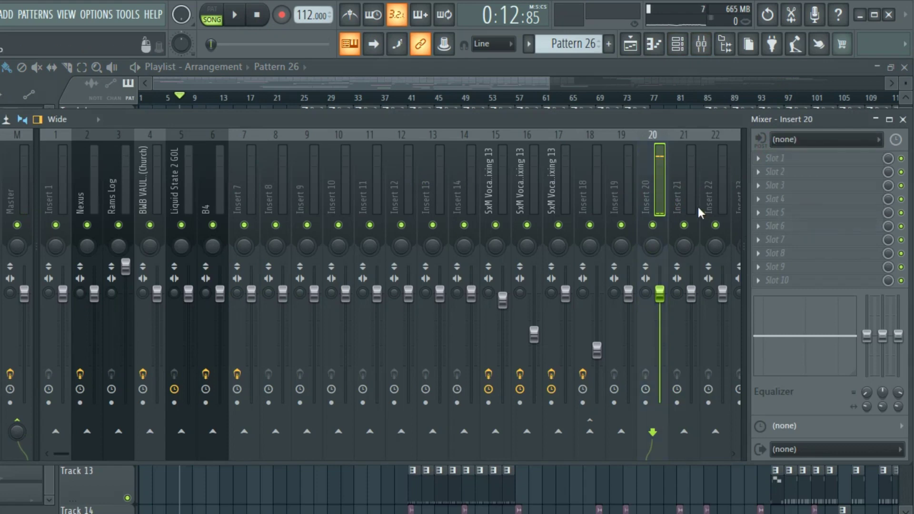
{"action": "left_click", "coordinate": [512, 85]}
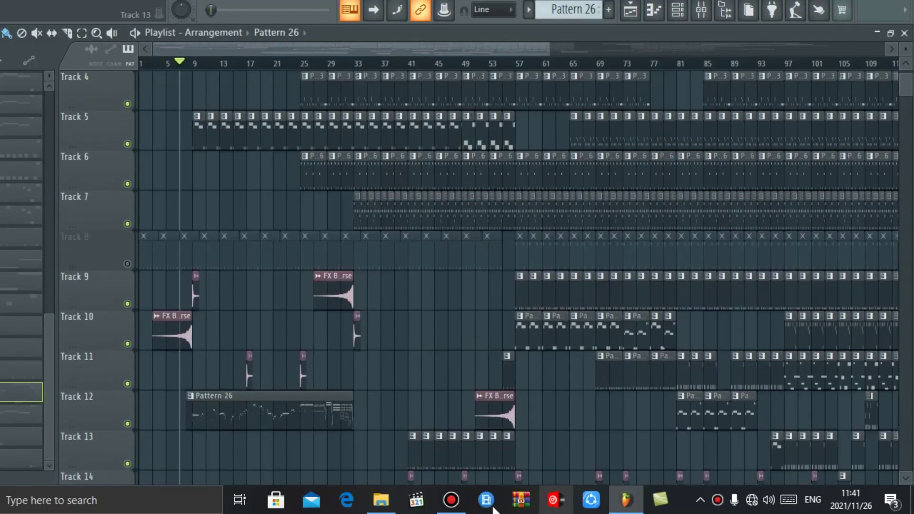
Check and minimize the Bandicam recording panel, then reopen FL Studio's Mixer
{"action": "left_click", "coordinate": [490, 505]}
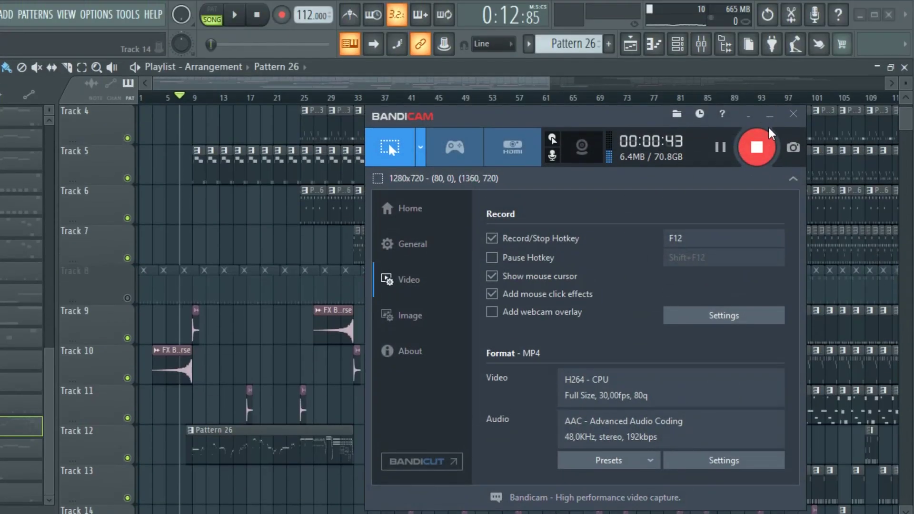
{"action": "left_click", "coordinate": [770, 115]}
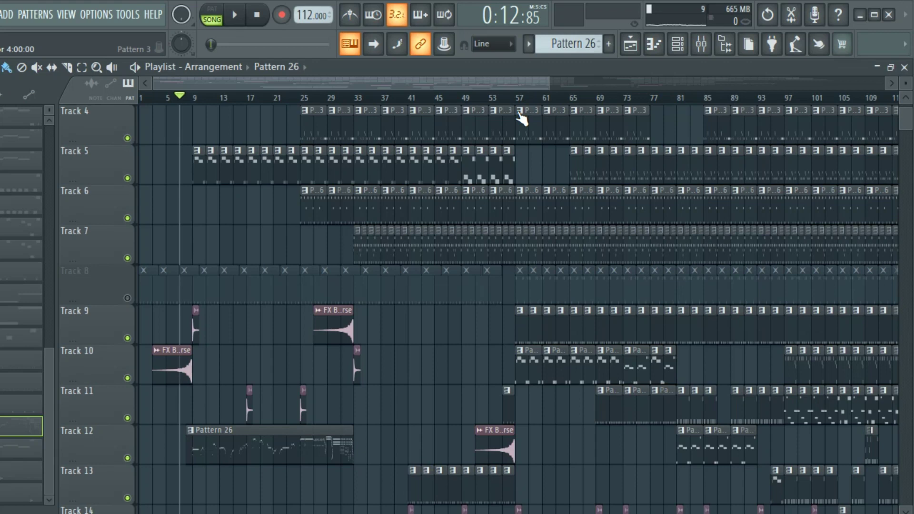
{"action": "left_click", "coordinate": [700, 44]}
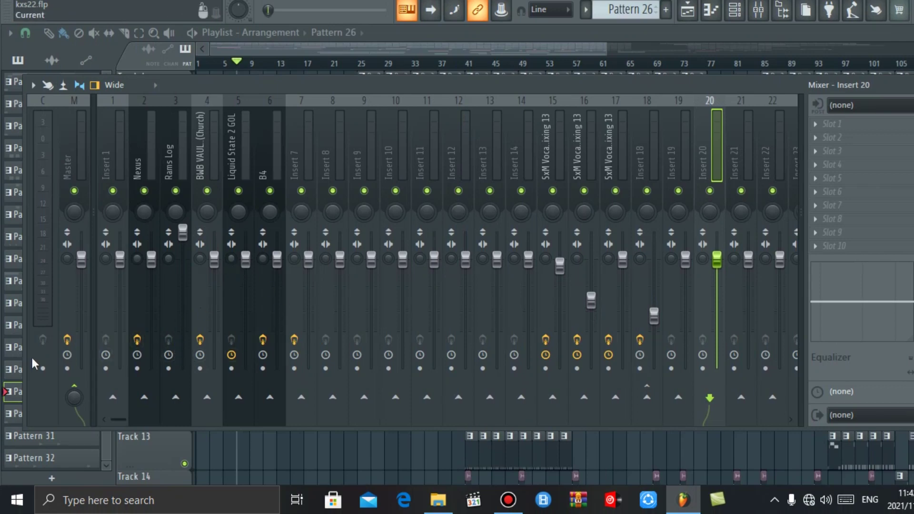
Select the Master mixer track and open the plugin list for its empty Slot 2
{"action": "left_click", "coordinate": [44, 242]}
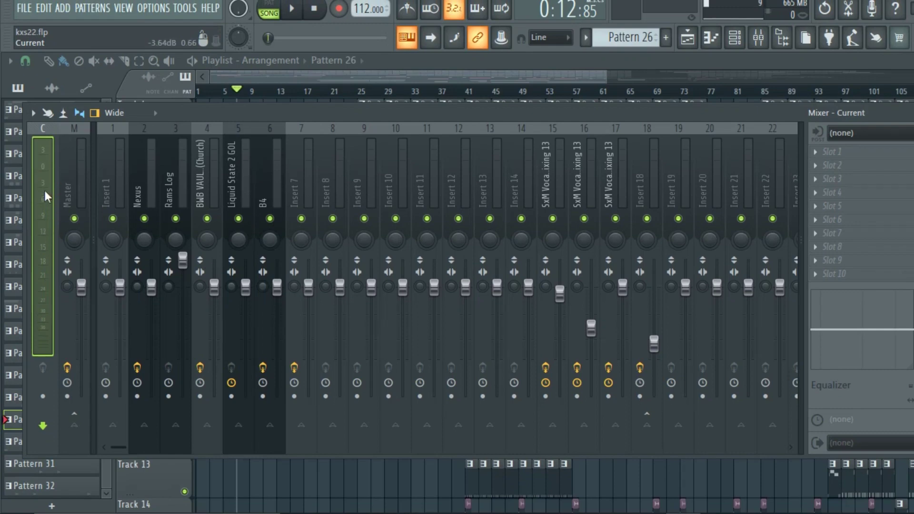
{"action": "left_click", "coordinate": [85, 181]}
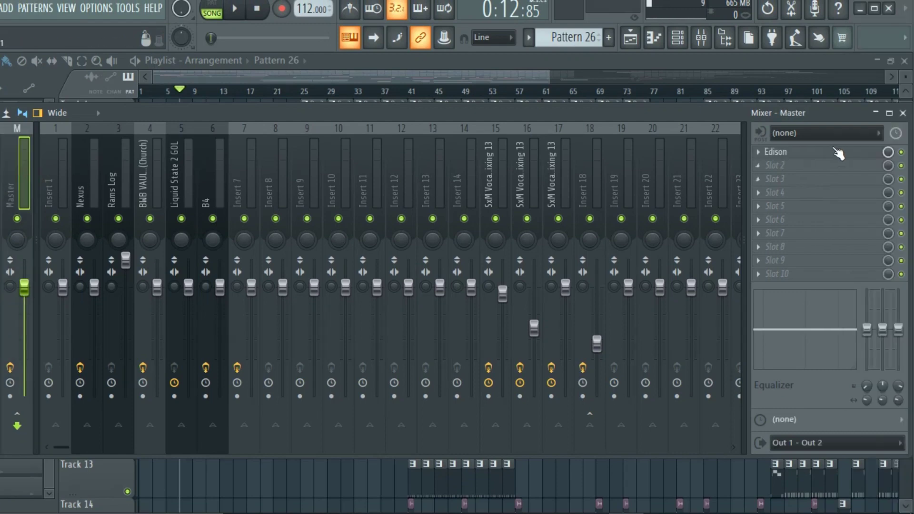
{"action": "left_click", "coordinate": [768, 165]}
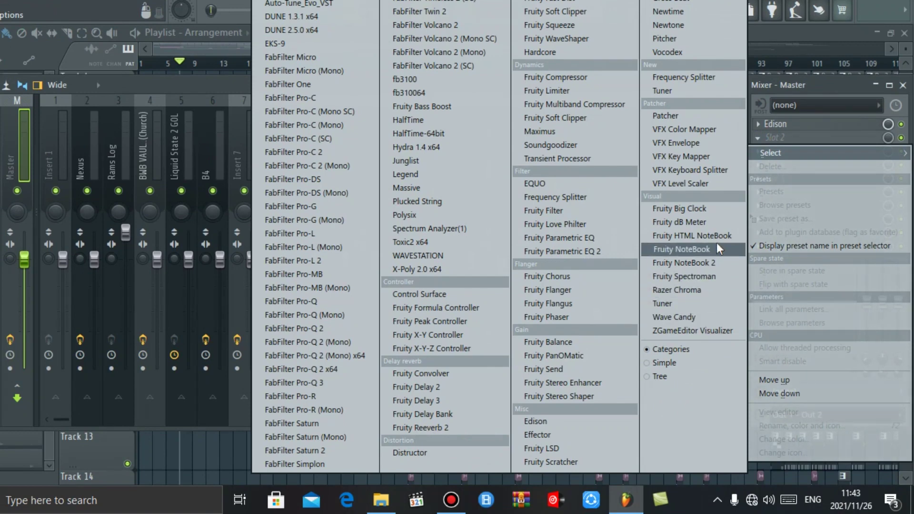
Load Fruity dB Meter into Master Slot 2 after Edison, then close its window
{"action": "left_click", "coordinate": [710, 222]}
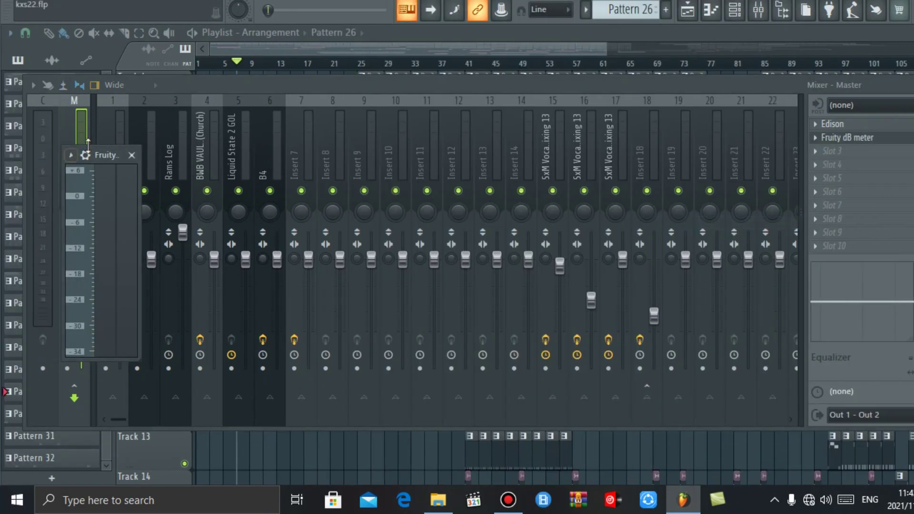
{"action": "left_click_drag", "start_coordinate": [111, 156], "coordinate": [599, 167]}
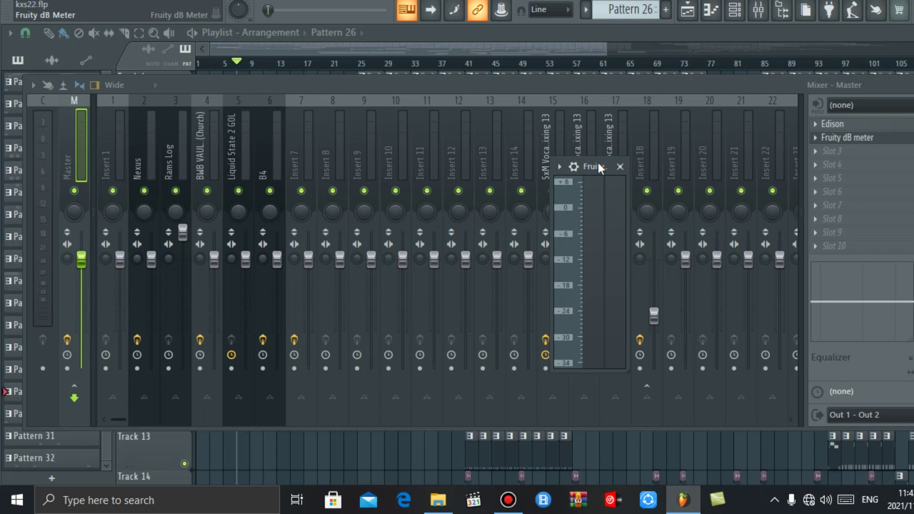
{"action": "left_click", "coordinate": [619, 166]}
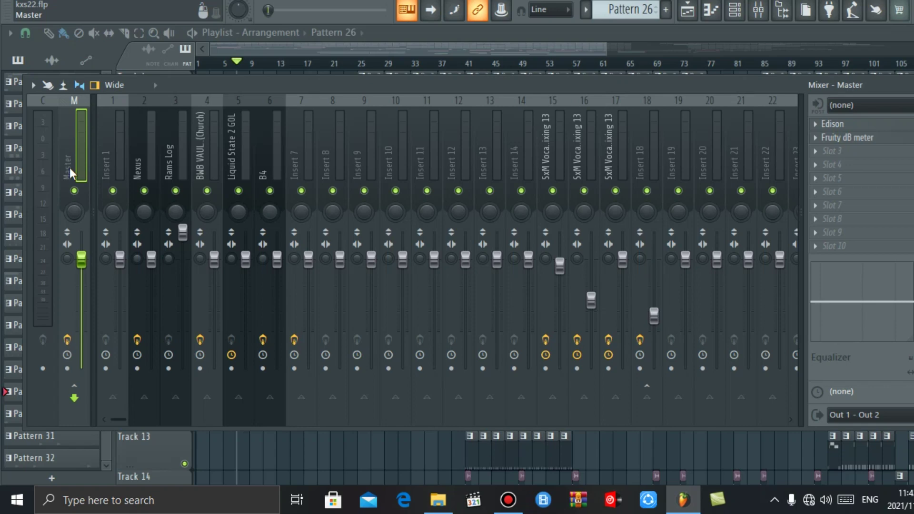
{"action": "left_click", "coordinate": [102, 160]}
{"action": "left_click", "coordinate": [79, 159]}
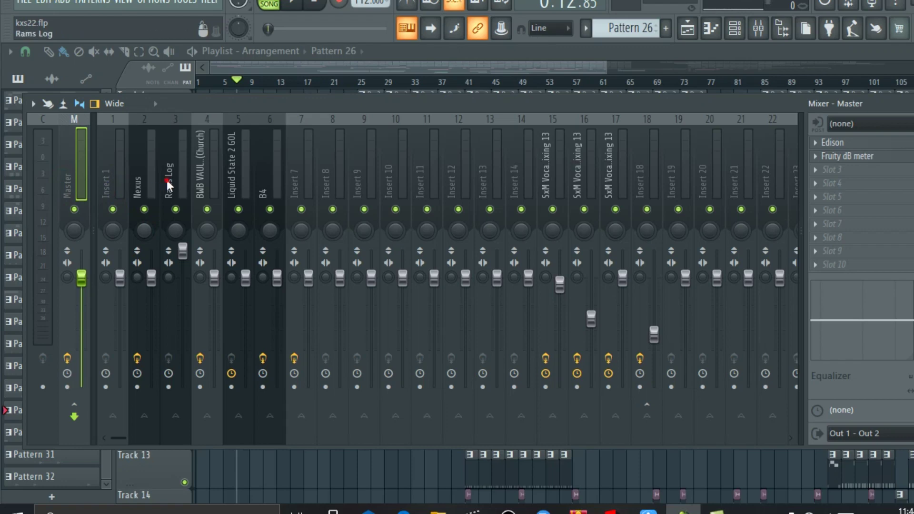
{"action": "left_click_drag", "start_coordinate": [168, 184], "coordinate": [688, 180]}
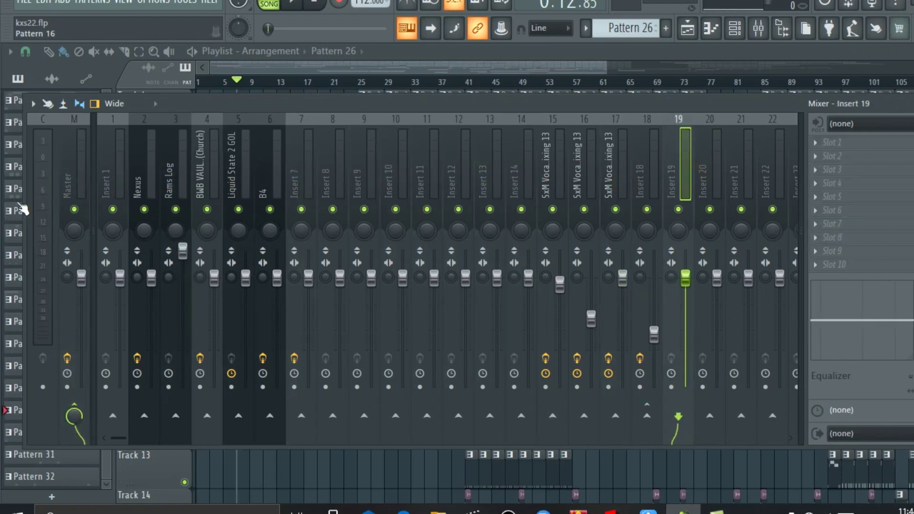
{"action": "left_click", "coordinate": [87, 175]}
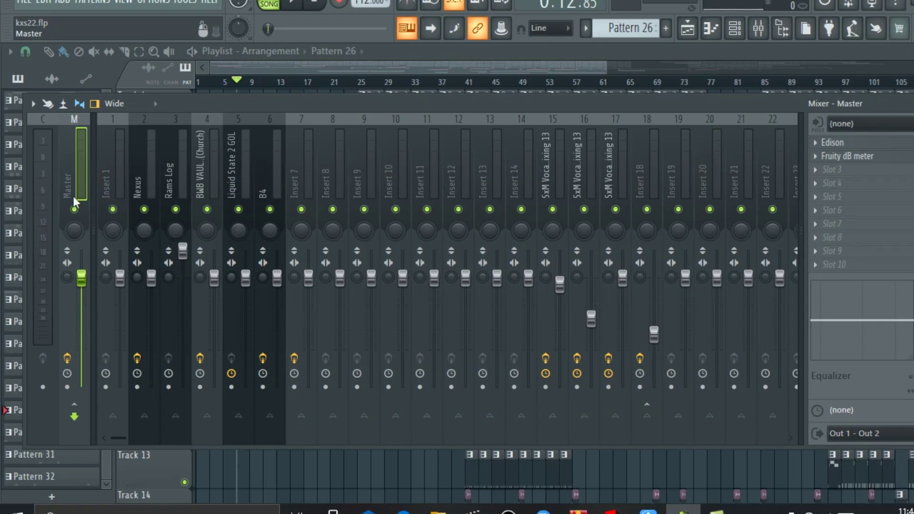
{"action": "left_click_drag", "start_coordinate": [81, 195], "coordinate": [417, 191]}
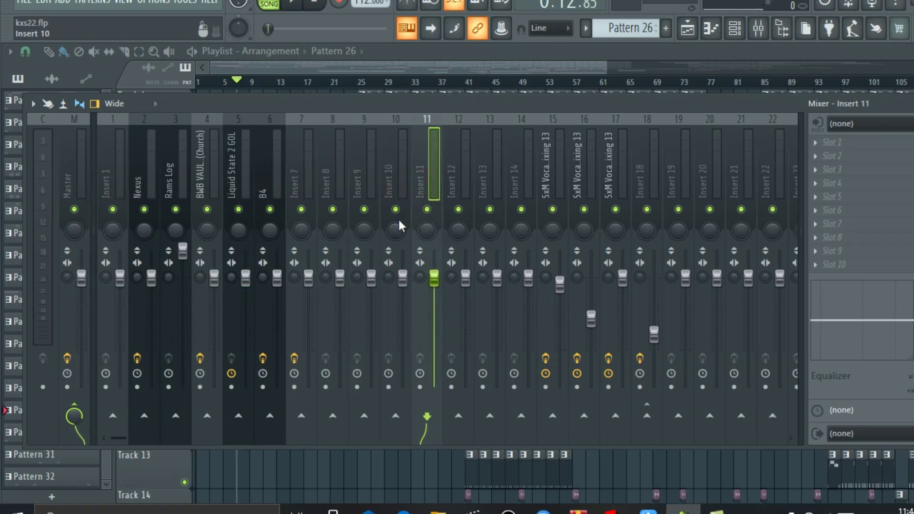
{"action": "left_click", "coordinate": [403, 179]}
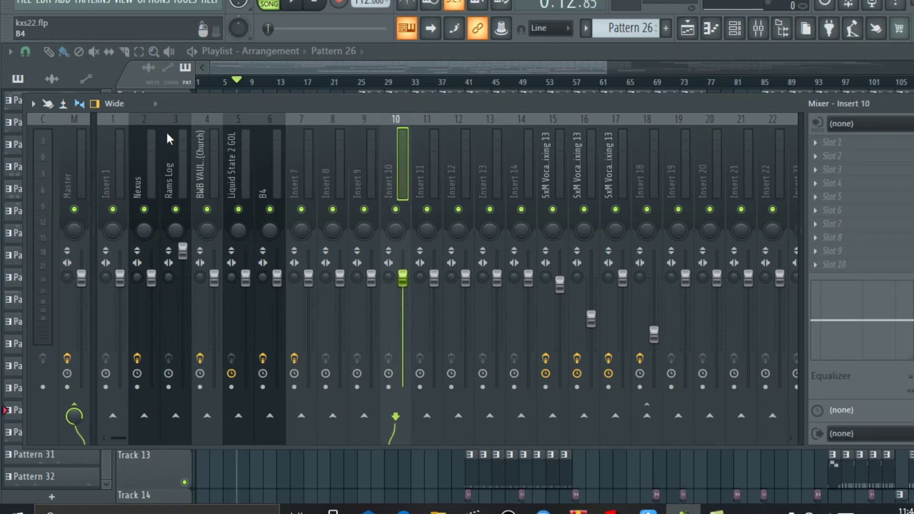
{"action": "left_click", "coordinate": [74, 177]}
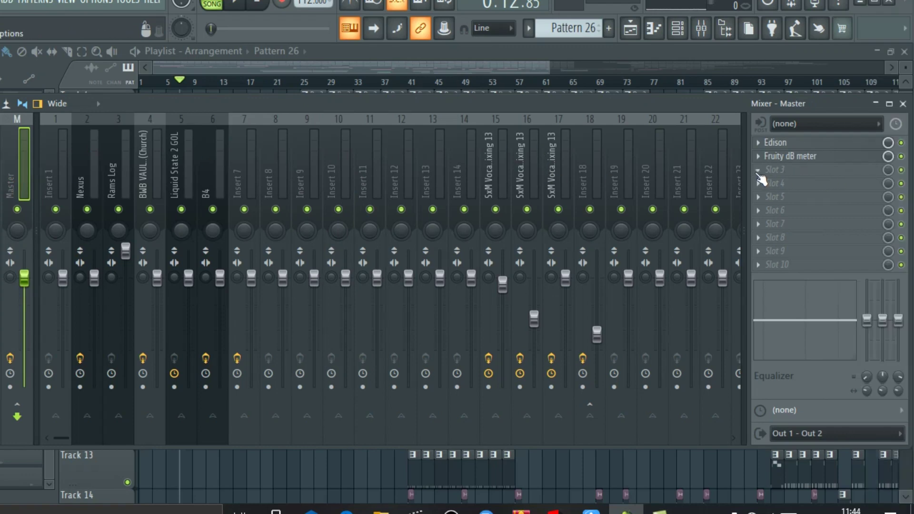
Check the Fruity dB Meter during playback, then load Fruity Compressor into Master Slot 3
{"action": "left_click", "coordinate": [761, 179]}
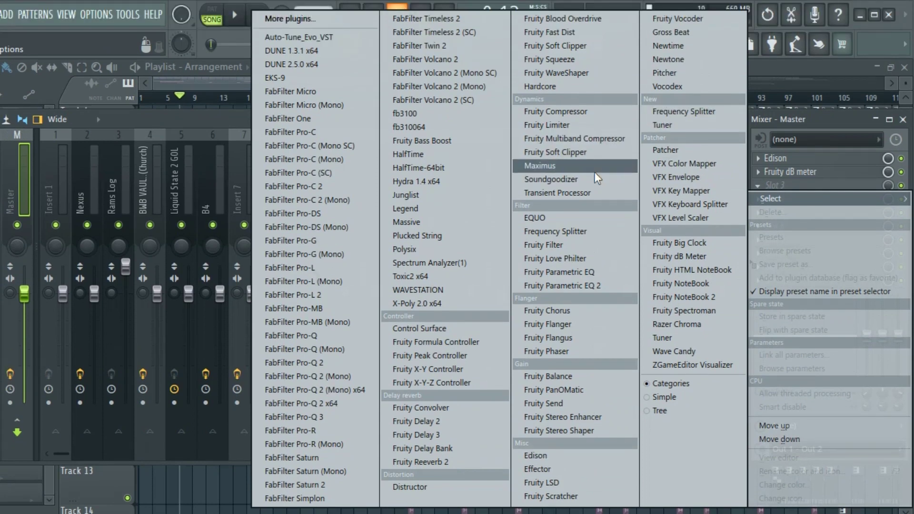
{"action": "key", "text": "Escape"}
{"action": "key", "text": "space"}
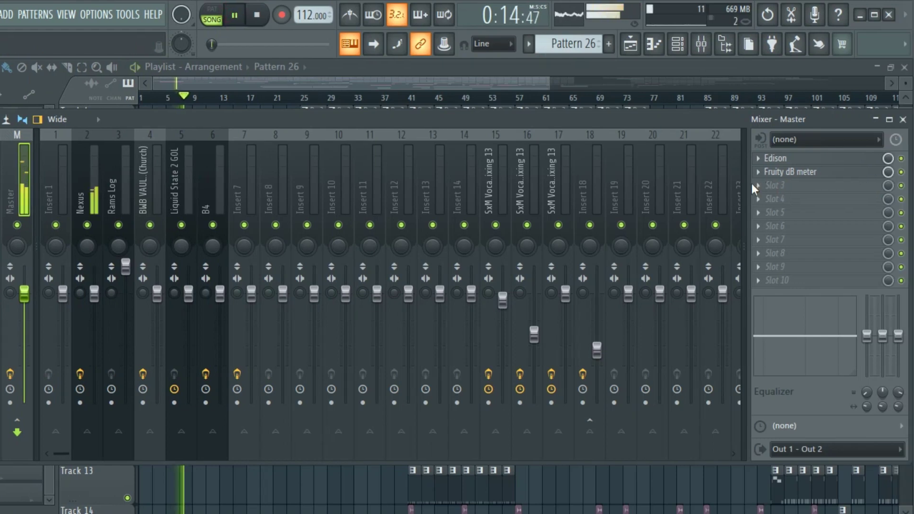
{"action": "left_click", "coordinate": [785, 173]}
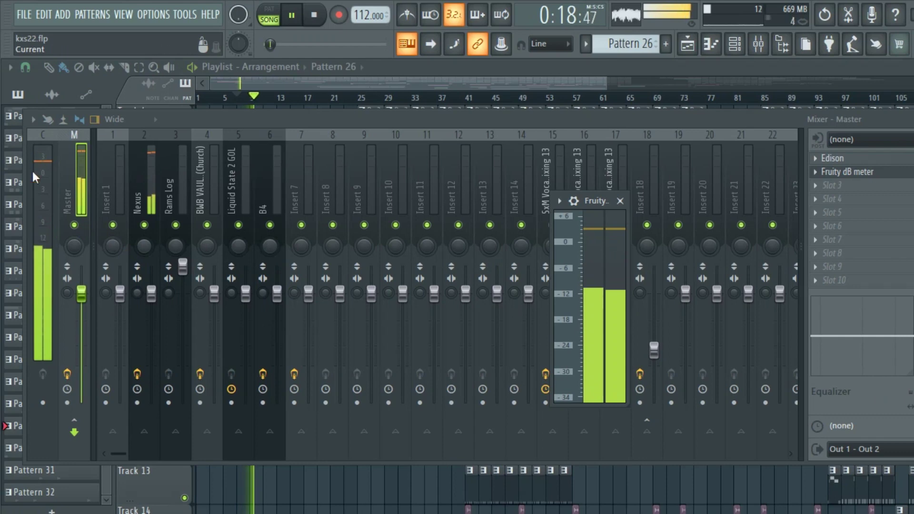
{"action": "left_click", "coordinate": [291, 15]}
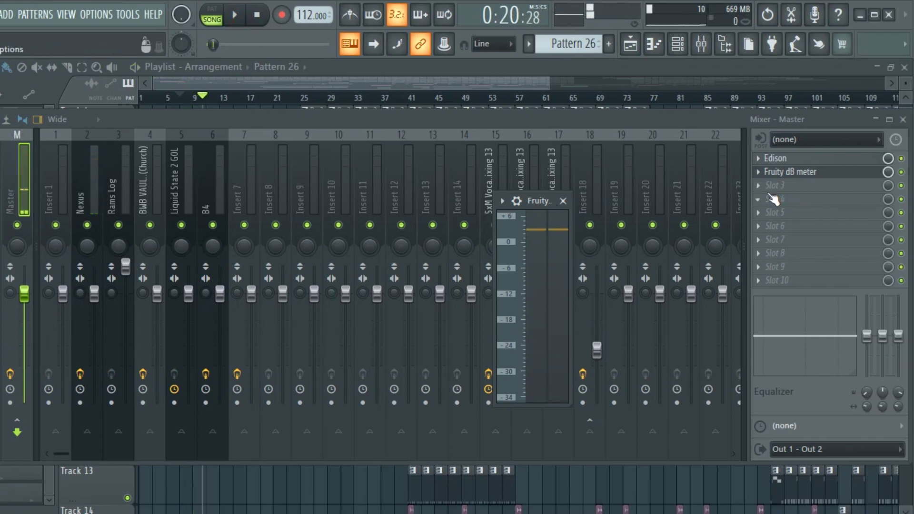
{"action": "left_click", "coordinate": [815, 185]}
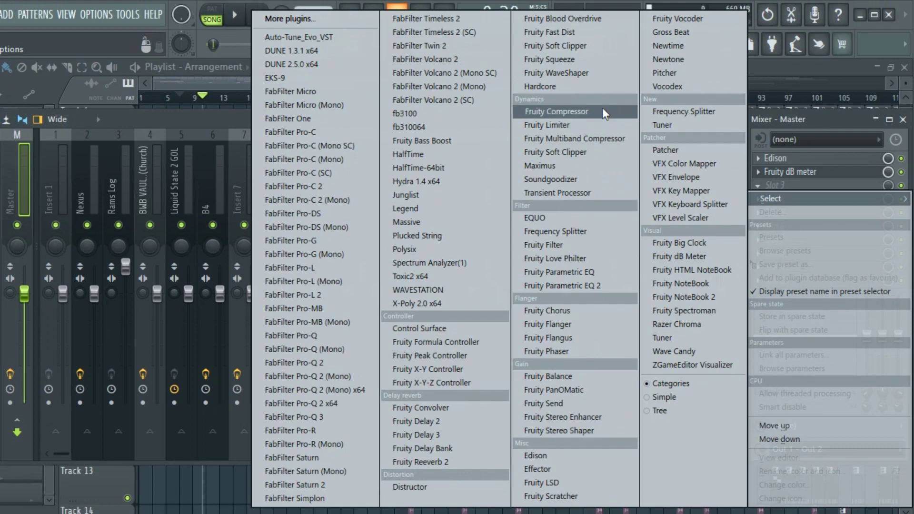
{"action": "left_click", "coordinate": [601, 77]}
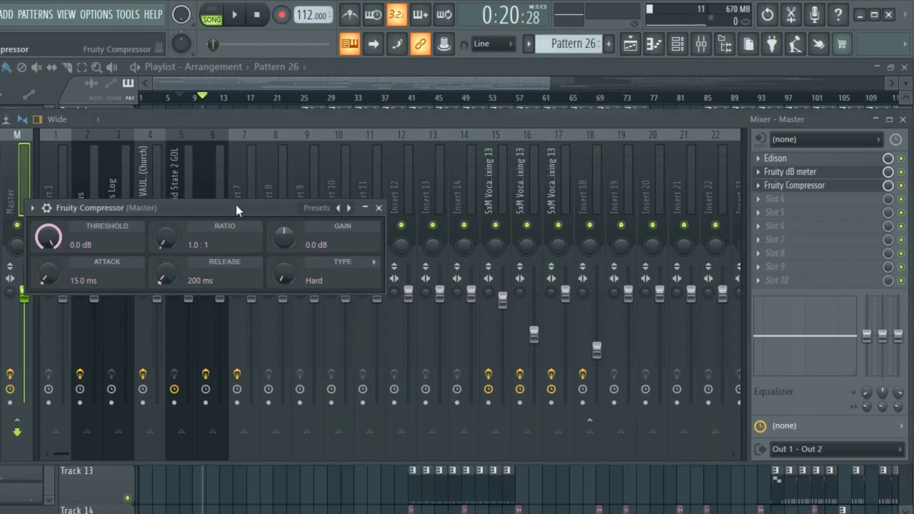
During playback, set the compressor to -49.4 dB threshold, 25.3:1 ratio, 2 dB gain, 196.9/1925 ms attack/release
{"action": "left_click_drag", "start_coordinate": [236, 209], "coordinate": [630, 251]}
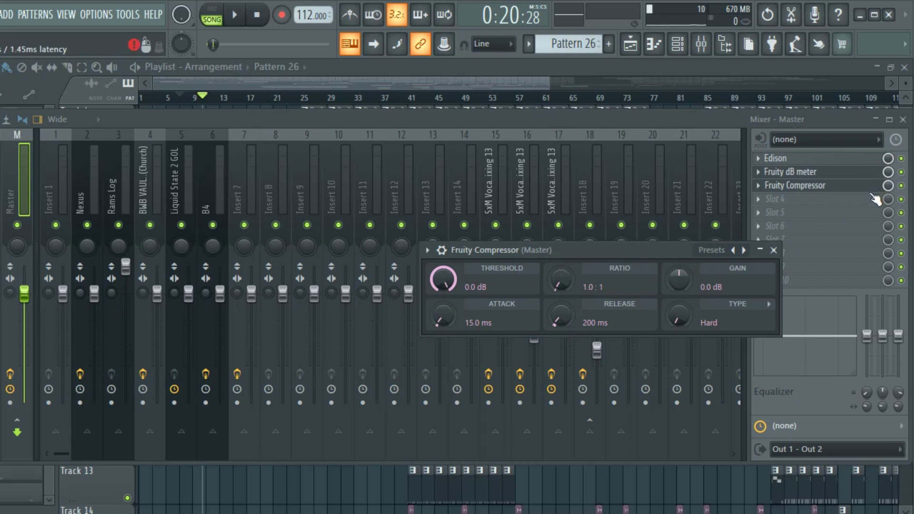
{"action": "key", "text": "space"}
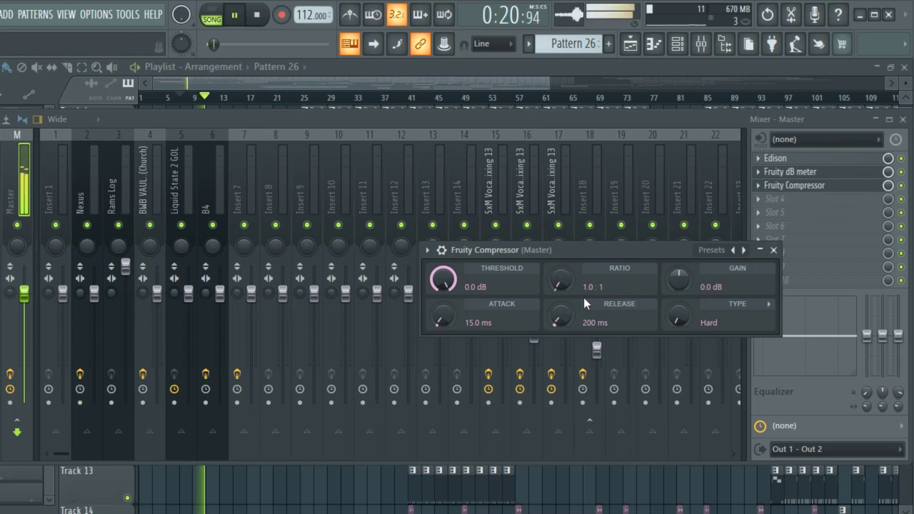
{"action": "left_click_drag", "start_coordinate": [572, 282], "coordinate": [572, 238]}
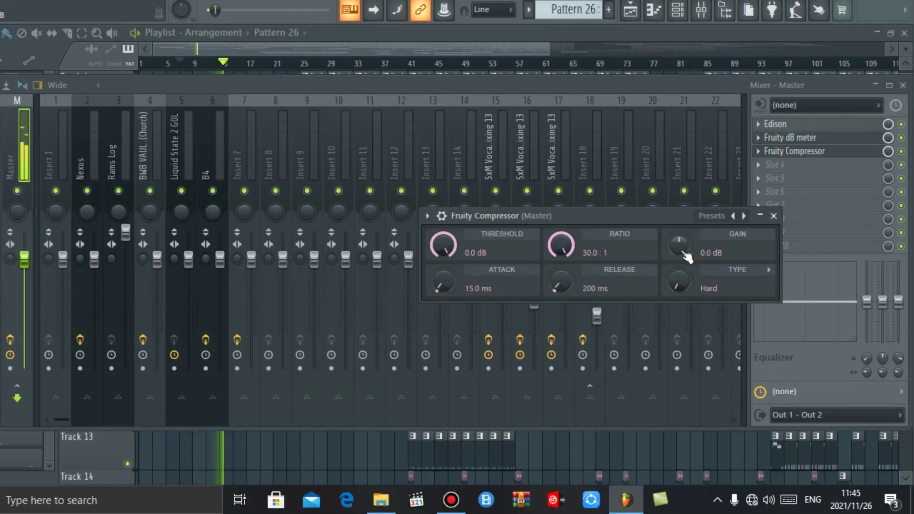
{"action": "mouse_move", "coordinate": [678, 245]}
{"action": "left_mouse_down"}
{"action": "mouse_move", "coordinate": [679, 226]}
{"action": "mouse_move", "coordinate": [679, 252]}
{"action": "left_mouse_up"}
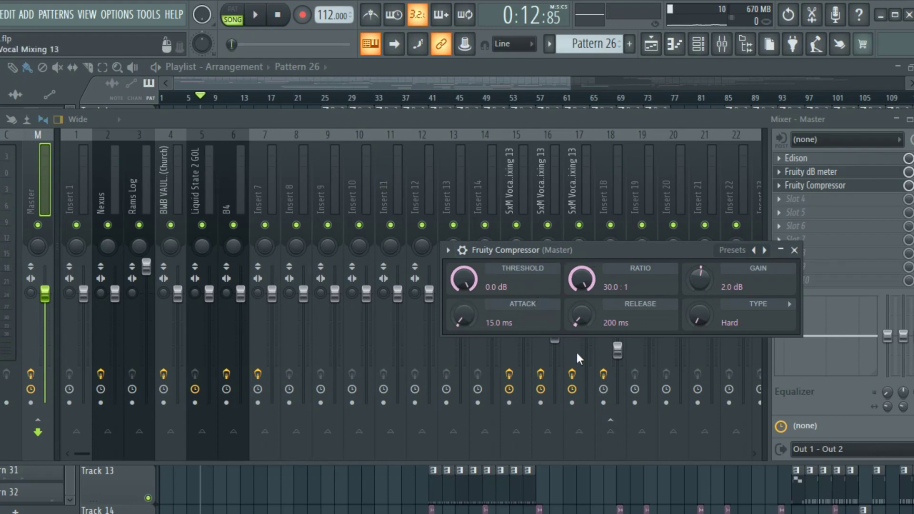
{"action": "left_click_drag", "start_coordinate": [488, 285], "coordinate": [488, 323]}
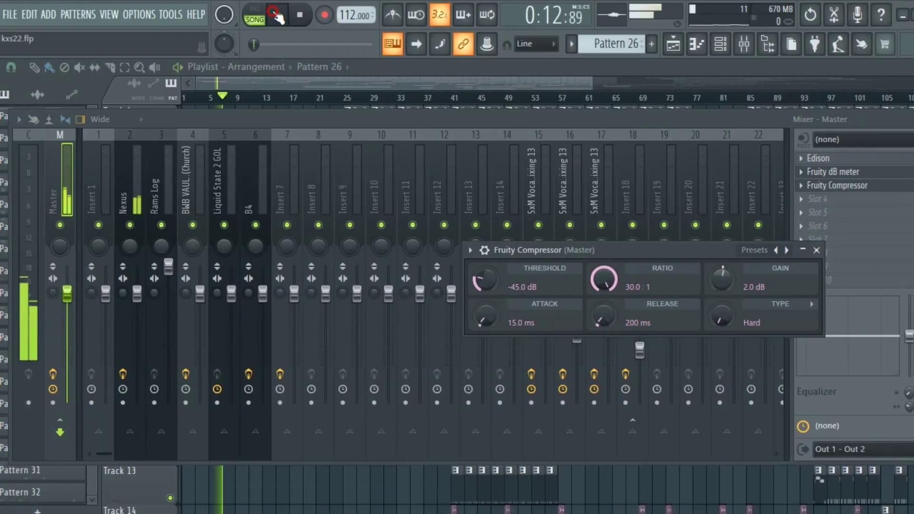
{"action": "left_click_drag", "start_coordinate": [484, 281], "coordinate": [484, 294]}
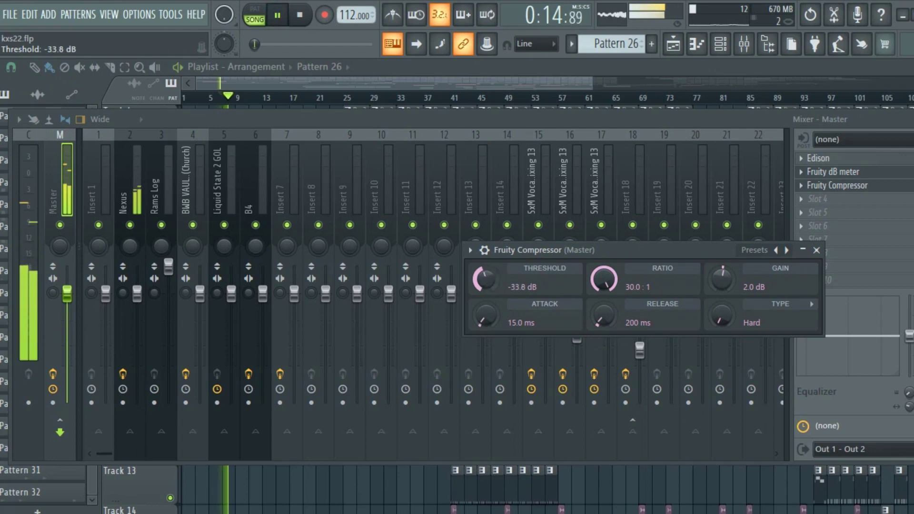
{"action": "mouse_move", "coordinate": [604, 279]}
{"action": "left_mouse_down"}
{"action": "mouse_move", "coordinate": [603, 324]}
{"action": "mouse_move", "coordinate": [603, 261]}
{"action": "left_mouse_up"}
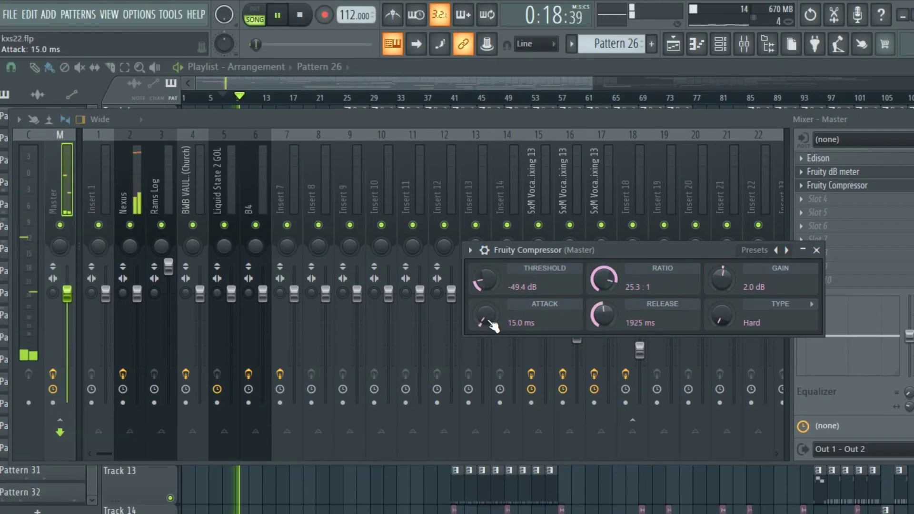
{"action": "left_click_drag", "start_coordinate": [486, 281], "coordinate": [486, 261]}
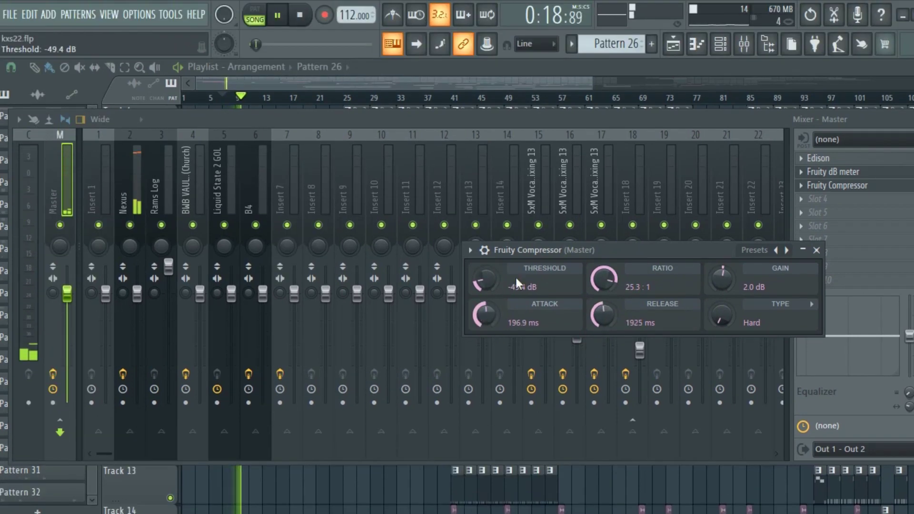
{"action": "left_click", "coordinate": [769, 200]}
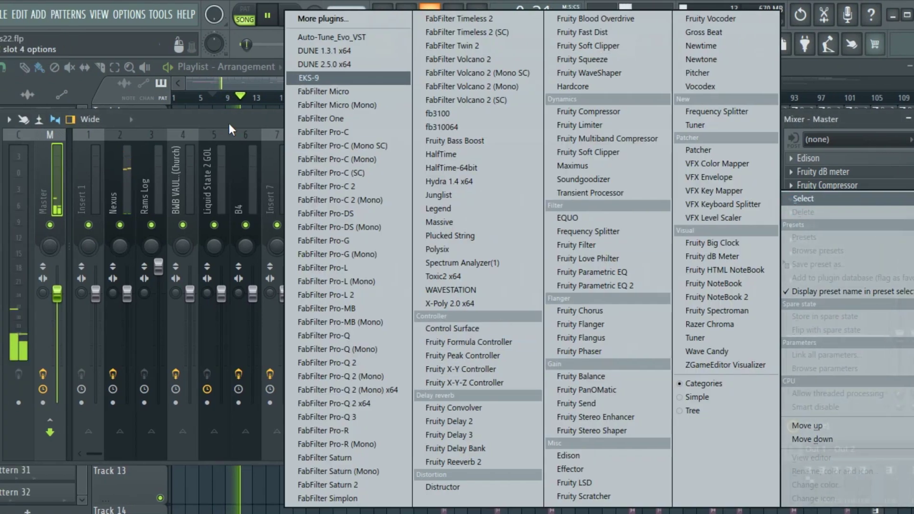
Delete Fruity Compressor from the Master's third slot and stop playback
{"action": "key", "text": "Escape"}
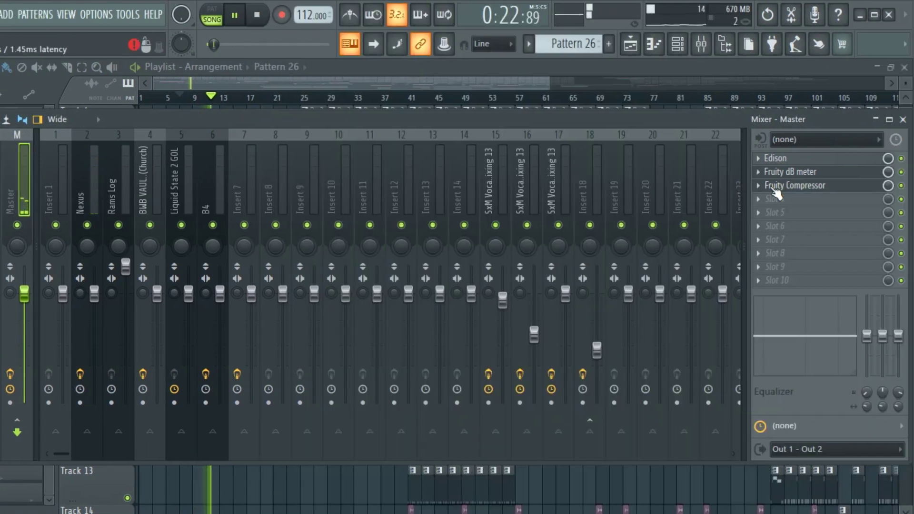
{"action": "left_click", "coordinate": [757, 189]}
{"action": "left_click", "coordinate": [767, 193]}
{"action": "left_click", "coordinate": [494, 311]}
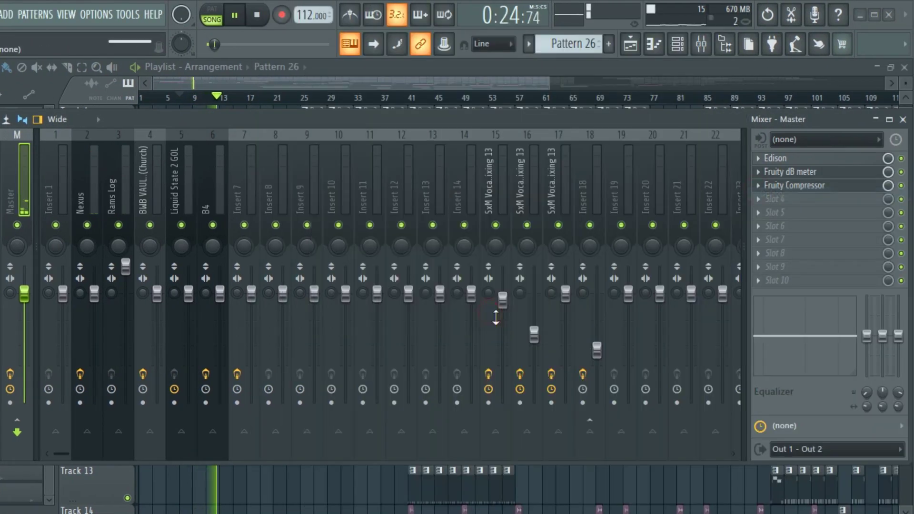
{"action": "key", "text": "space"}
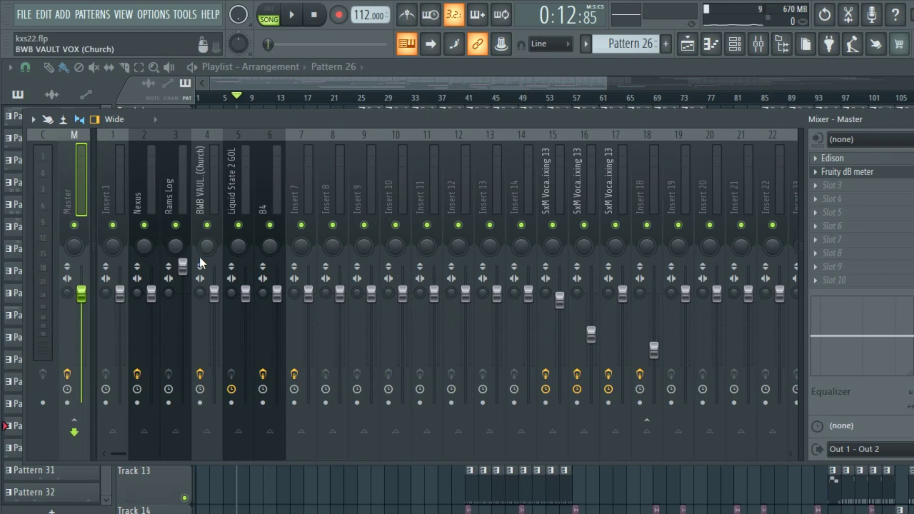
Collapse the Master strip, enlarge the track name area, and step through tracks to Insert 9
{"action": "left_click_drag", "start_coordinate": [93, 202], "coordinate": [29, 201]}
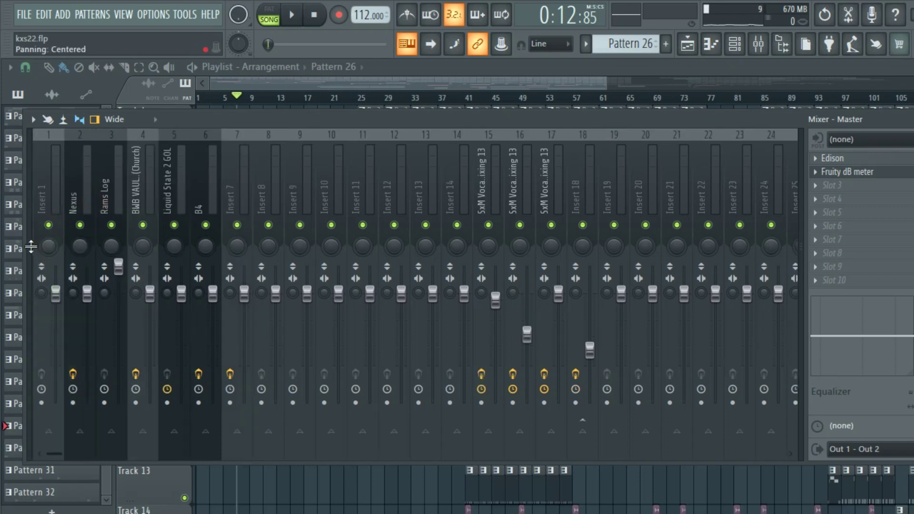
{"action": "left_click_drag", "start_coordinate": [29, 246], "coordinate": [27, 246]}
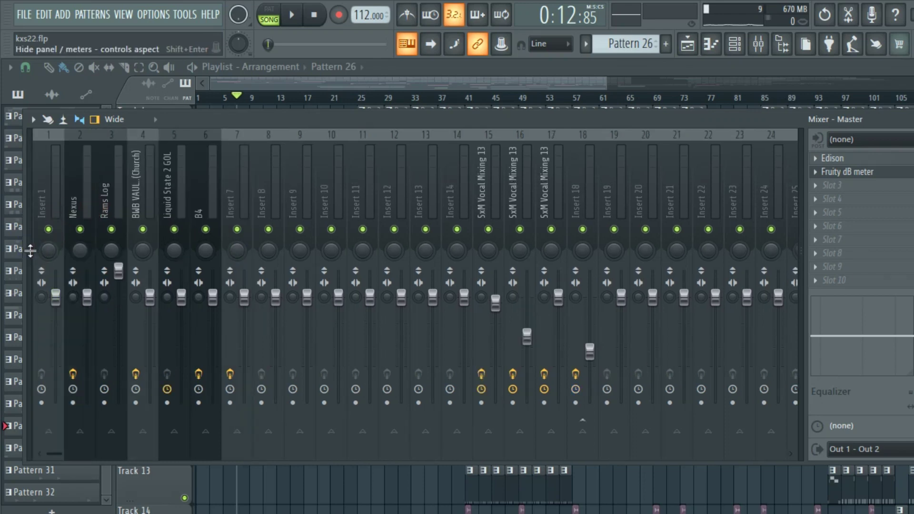
{"action": "left_click", "coordinate": [49, 200]}
{"action": "left_click", "coordinate": [80, 200]}
{"action": "left_click", "coordinate": [142, 200]}
{"action": "left_click", "coordinate": [205, 200]}
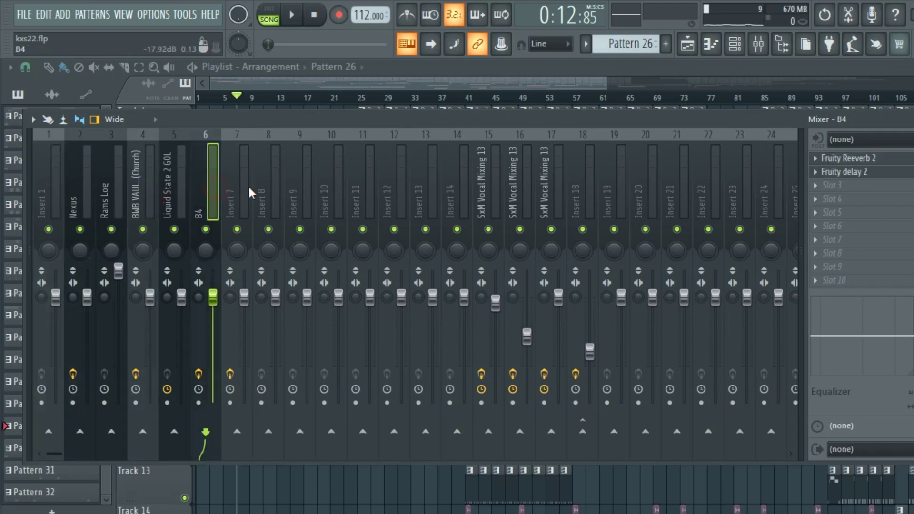
{"action": "left_click", "coordinate": [294, 193]}
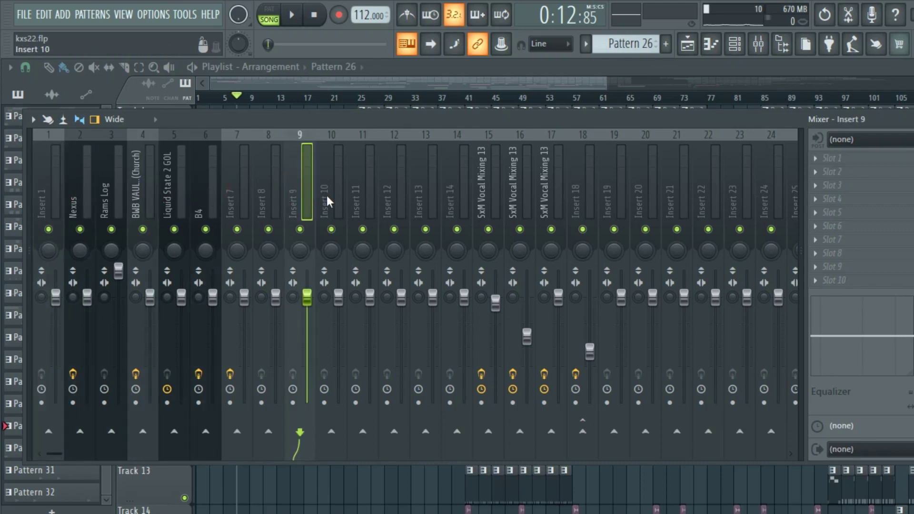
During playback, mute and unmute the Nexus insert, then close the mixer with F9 and stop playback
{"action": "key", "text": "space"}
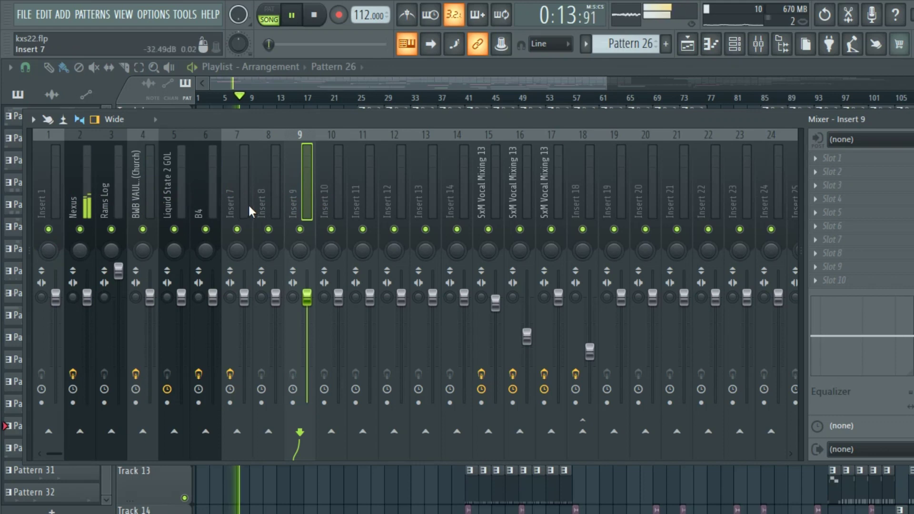
{"action": "left_click", "coordinate": [83, 214]}
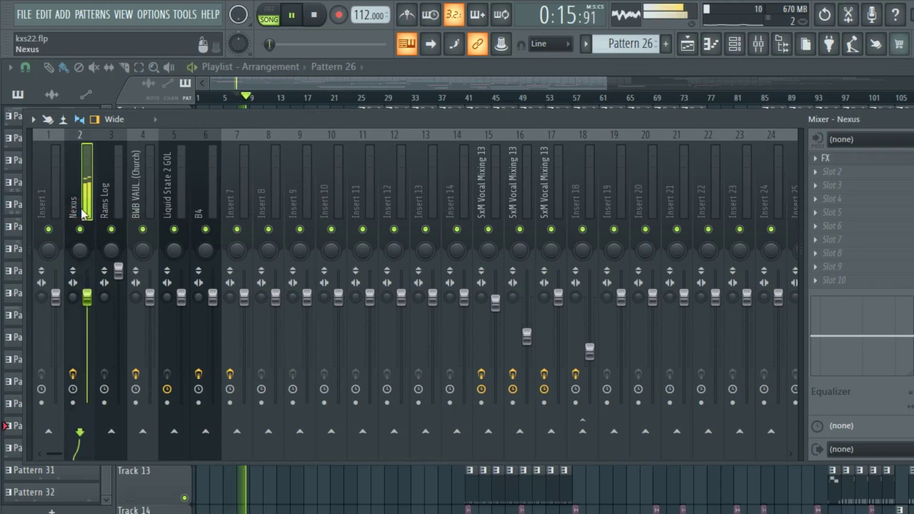
{"action": "left_click", "coordinate": [85, 229]}
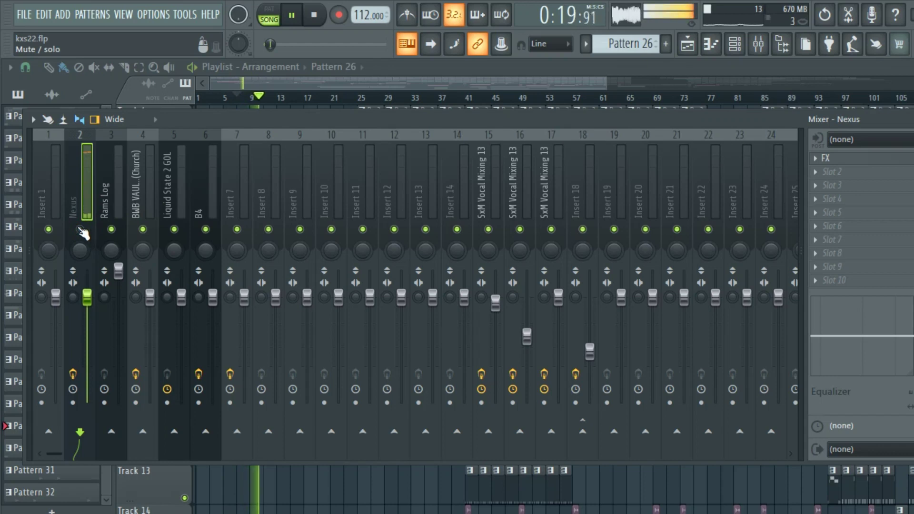
{"action": "left_click", "coordinate": [81, 230]}
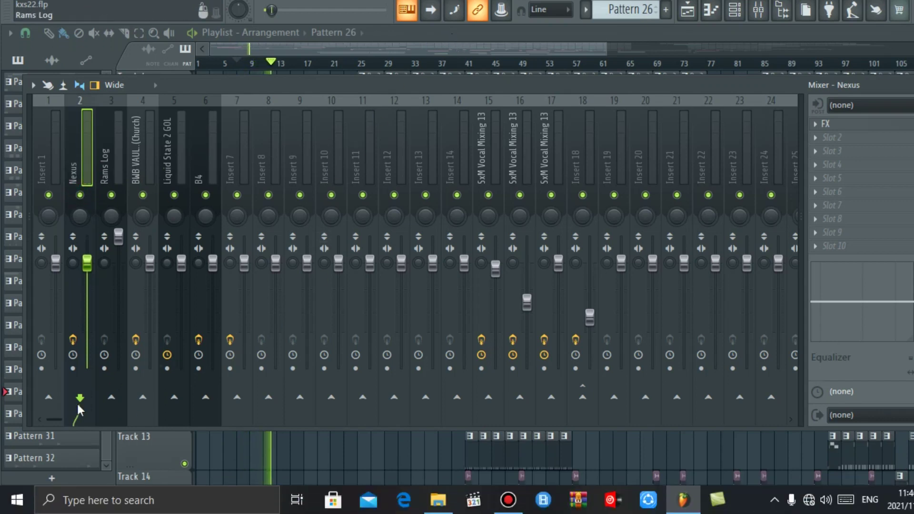
{"action": "key", "text": "F9"}
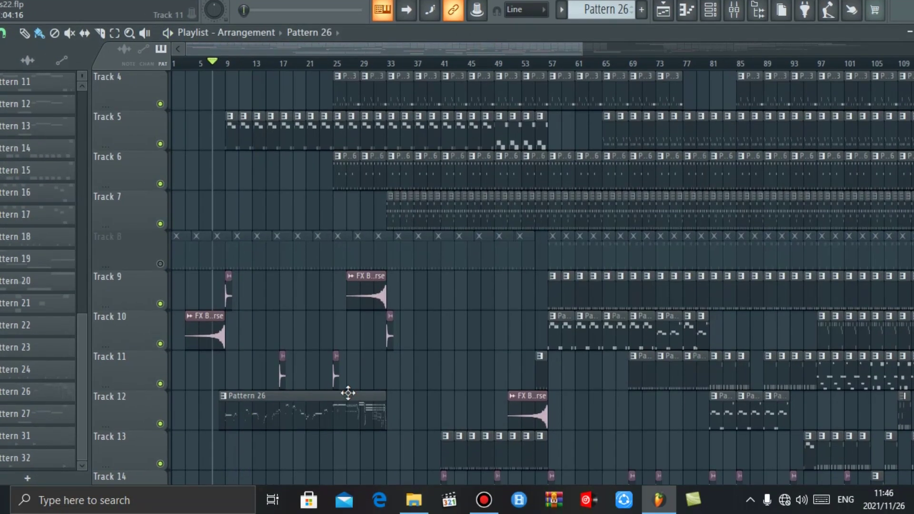
{"action": "double_click", "coordinate": [350, 434]}
{"action": "key", "text": "space"}
Route Nexus #2 to free mixer insert 8 and check its signal during playback
{"action": "left_click", "coordinate": [905, 68]}
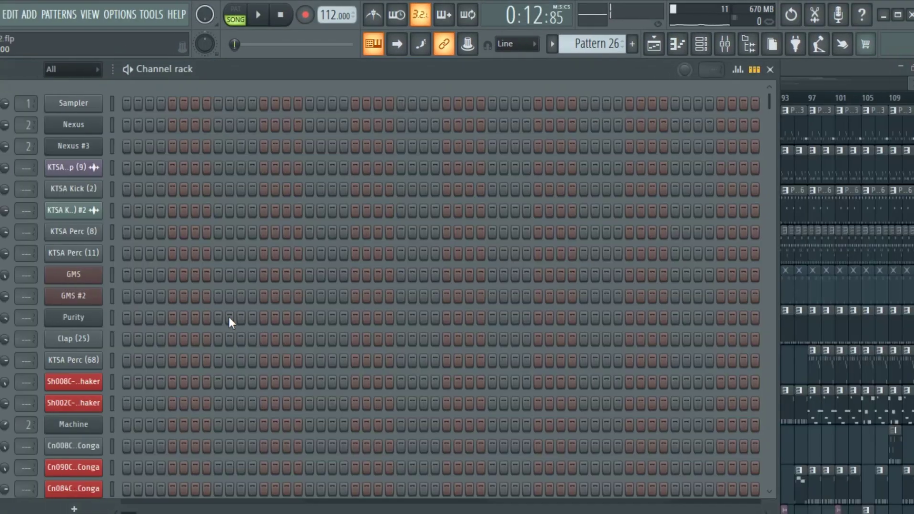
{"action": "scroll", "coordinate": [296, 335], "scroll_direction": "down", "scroll_amount": 15}
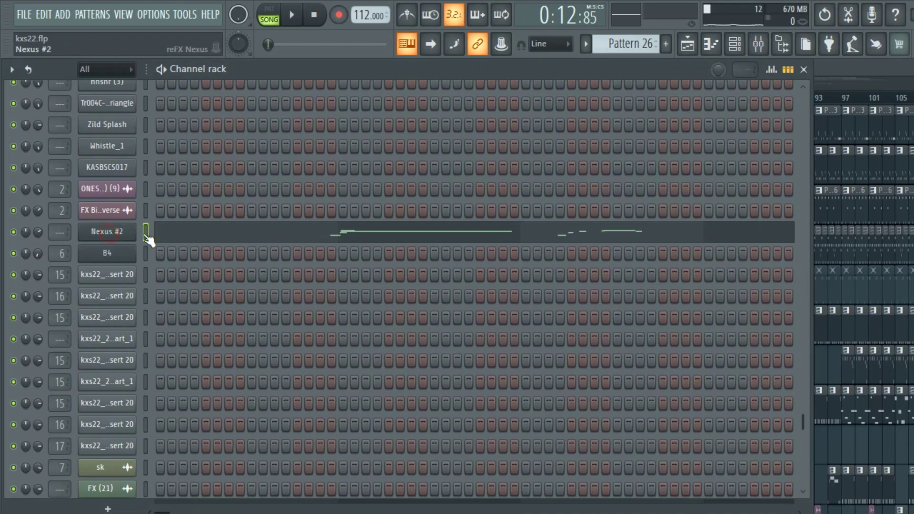
{"action": "left_click", "coordinate": [107, 231]}
{"action": "left_click", "coordinate": [33, 152]}
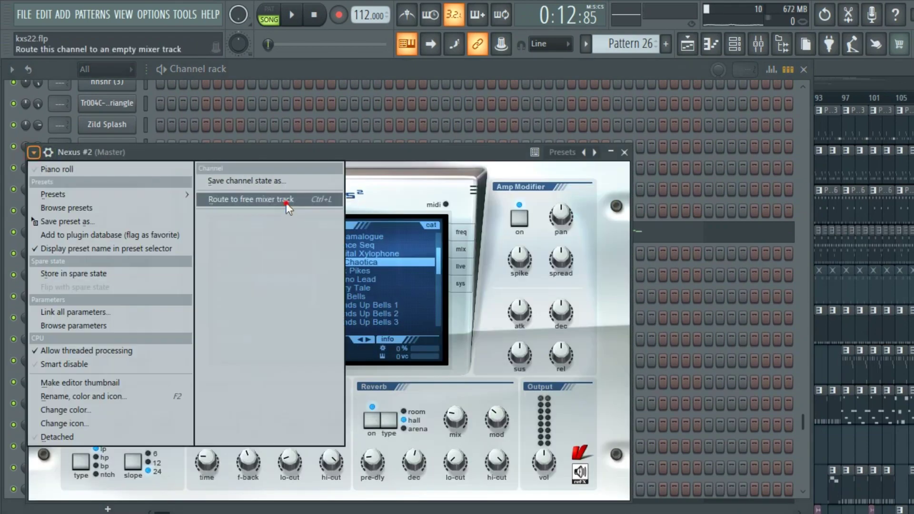
{"action": "left_click", "coordinate": [324, 200]}
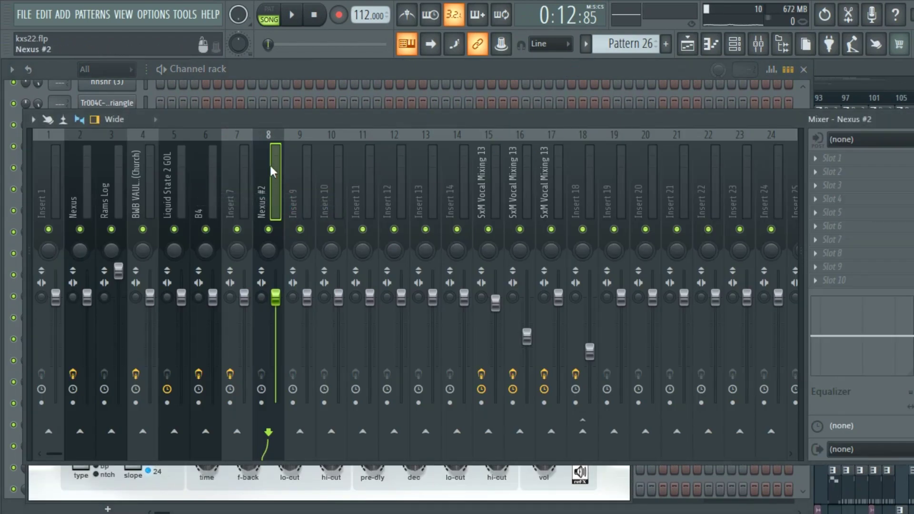
{"action": "key", "text": "space"}
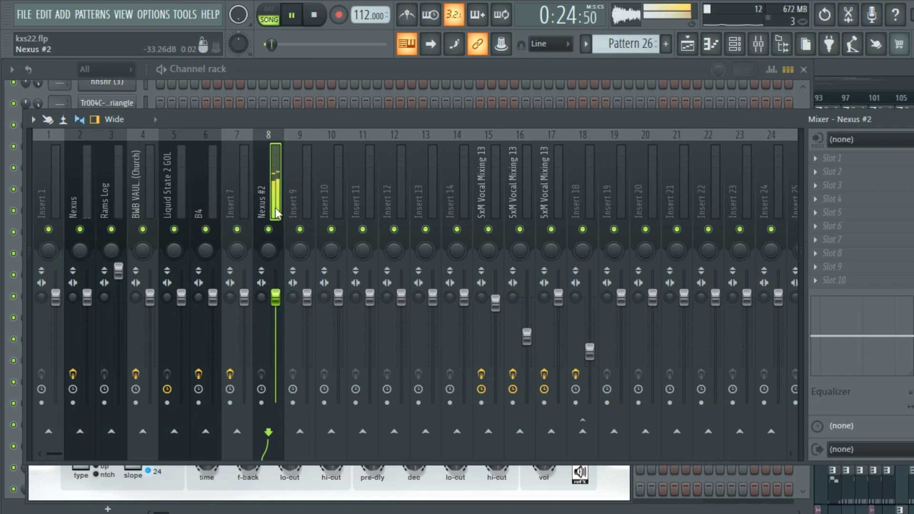
{"action": "key", "text": "space"}
Load Fruity Parametric EQ 2 on Nexus #2 with the 40Hz + 18kHz cut preset and adjust its cuts
{"action": "left_click", "coordinate": [821, 162]}
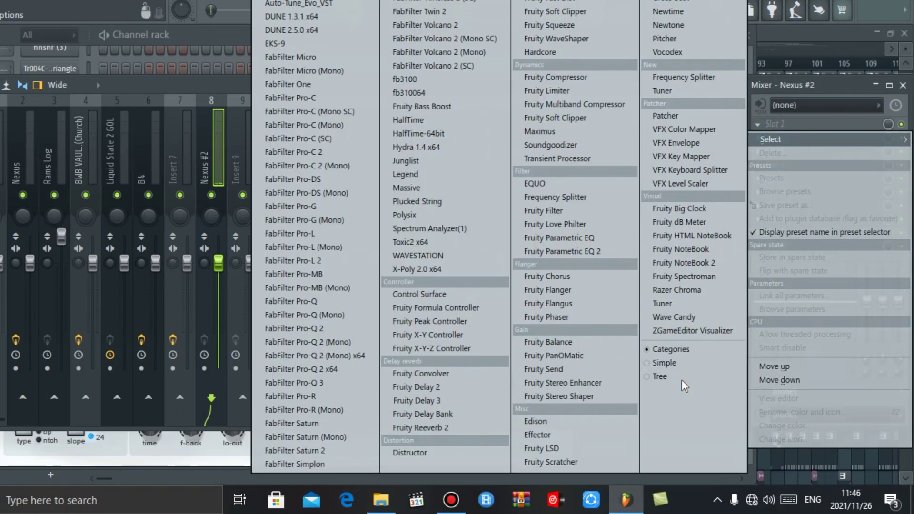
{"action": "left_click", "coordinate": [576, 253]}
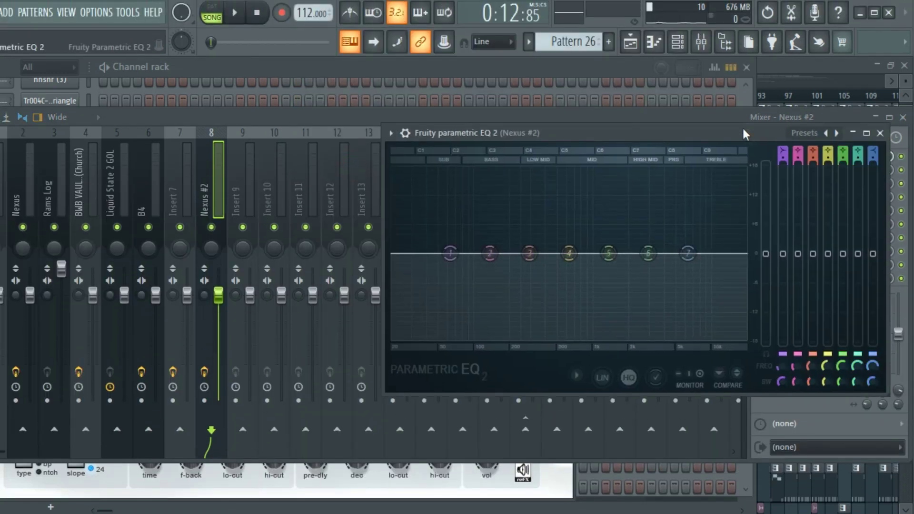
{"action": "left_click", "coordinate": [834, 135]}
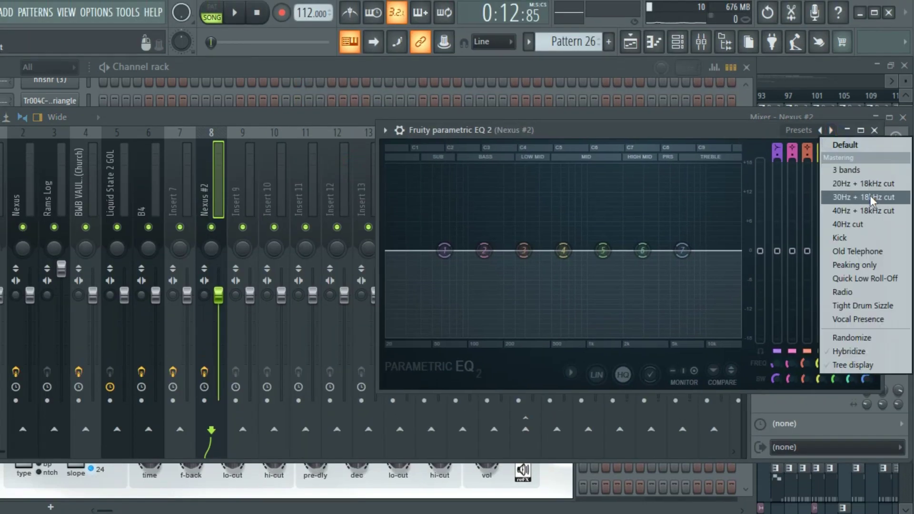
{"action": "left_click", "coordinate": [867, 211]}
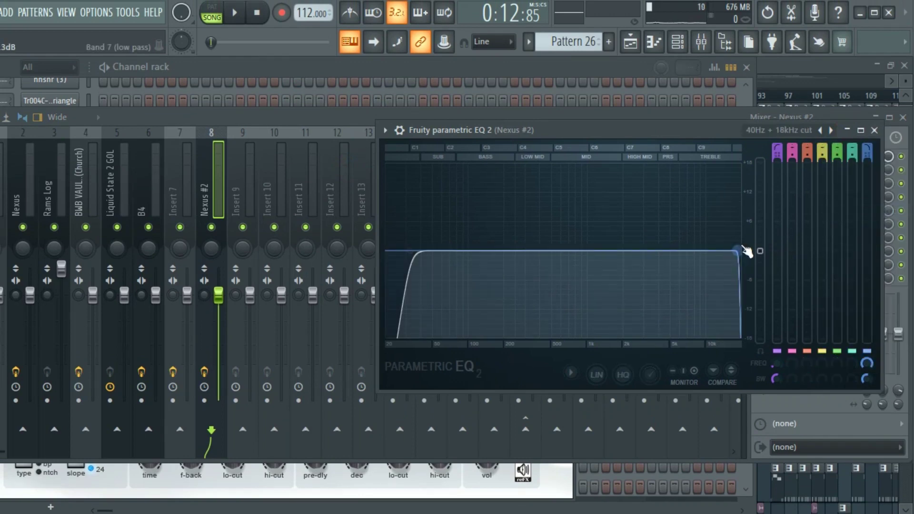
{"action": "mouse_move", "coordinate": [744, 248]}
{"action": "left_mouse_down"}
{"action": "mouse_move", "coordinate": [703, 251]}
{"action": "mouse_move", "coordinate": [741, 250]}
{"action": "left_mouse_up"}
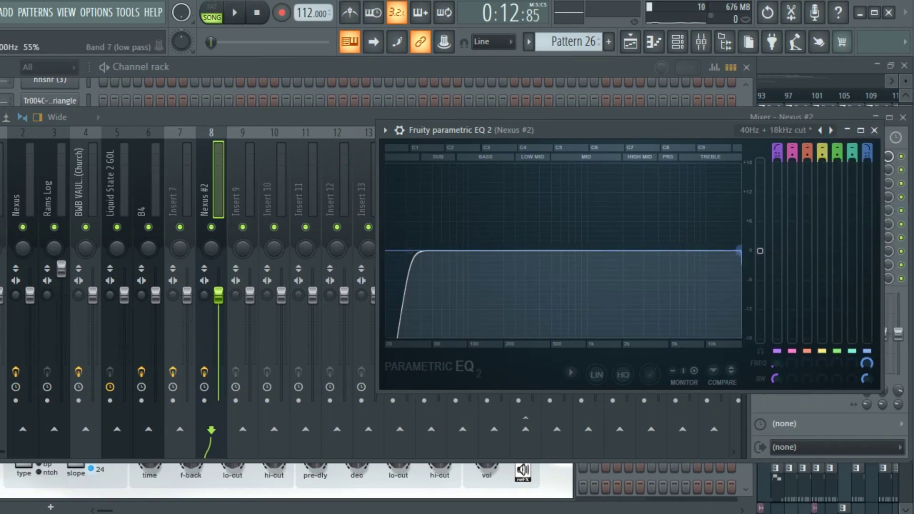
{"action": "left_click_drag", "start_coordinate": [739, 251], "coordinate": [507, 257]}
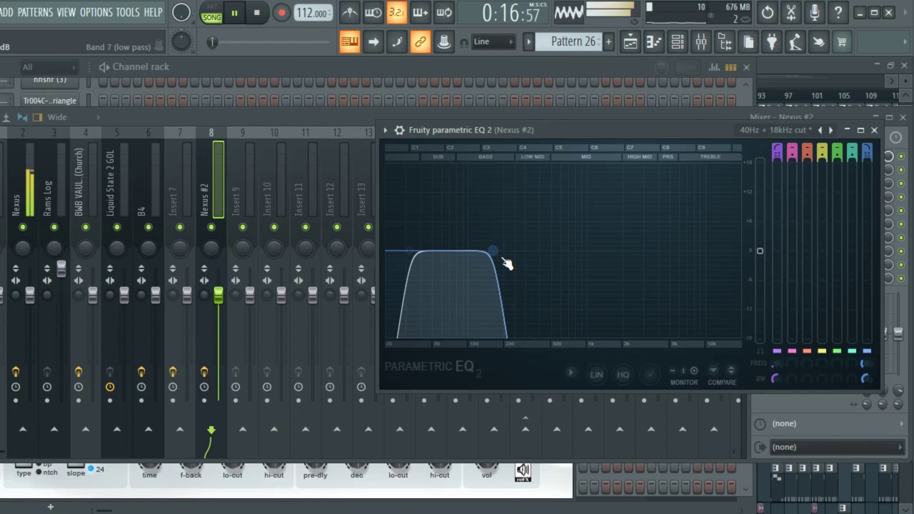
{"action": "left_click_drag", "start_coordinate": [500, 256], "coordinate": [645, 251]}
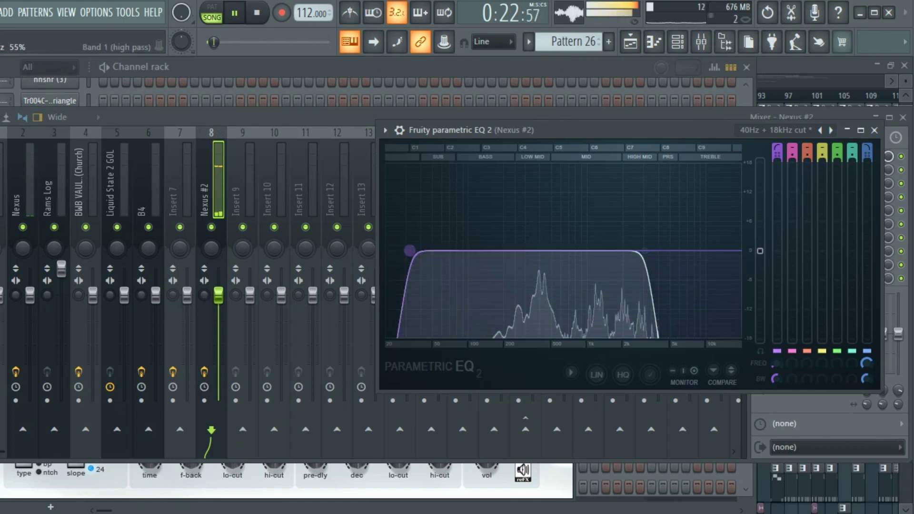
{"action": "left_click_drag", "start_coordinate": [410, 250], "coordinate": [386, 251]}
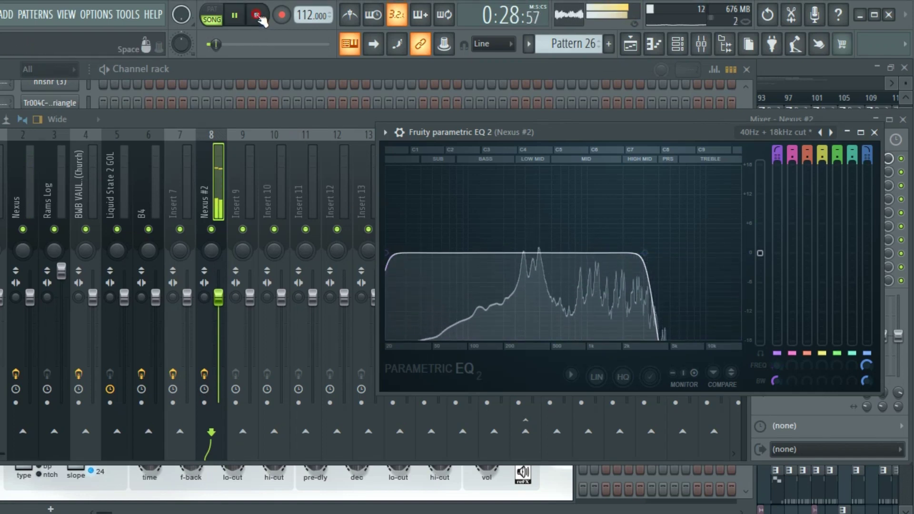
{"action": "left_click", "coordinate": [257, 15]}
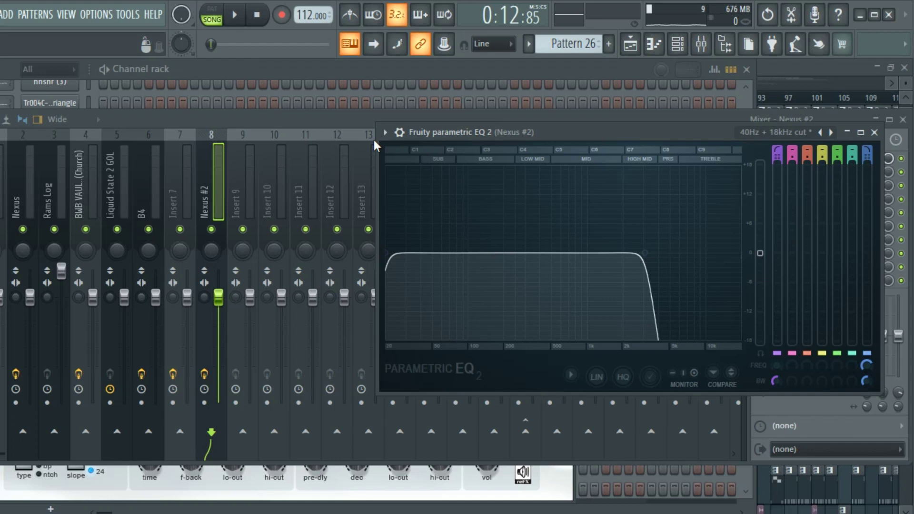
Delete the EQ from Nexus #2's first slot, leaving all effect slots empty
{"action": "left_click", "coordinate": [874, 133]}
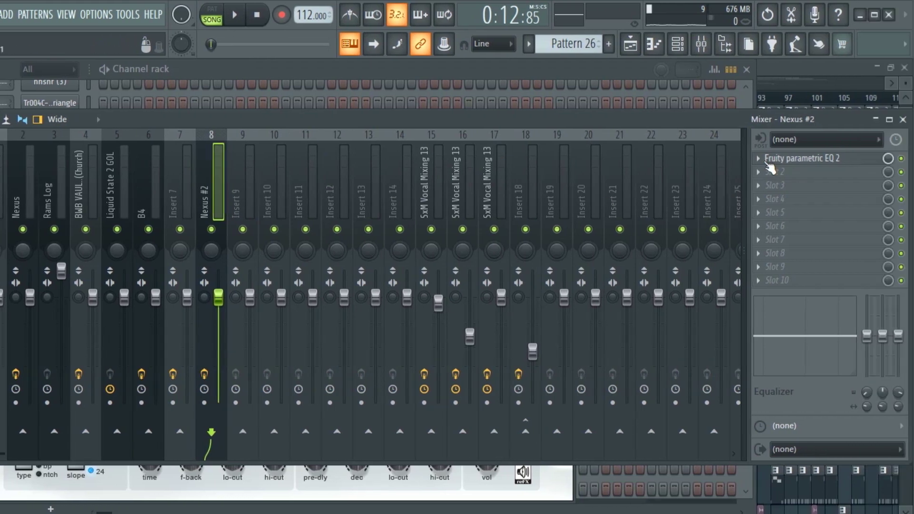
{"action": "left_click", "coordinate": [773, 162]}
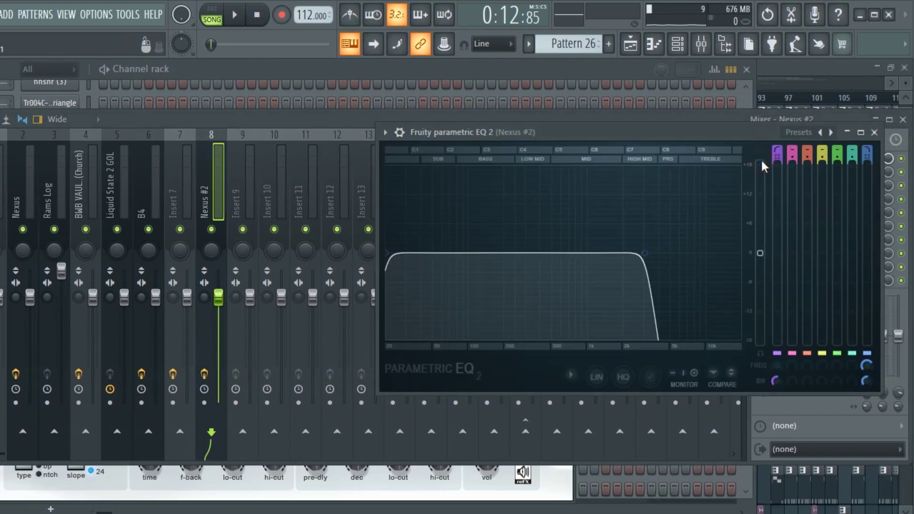
{"action": "left_click", "coordinate": [874, 132]}
{"action": "left_click", "coordinate": [757, 158]}
{"action": "left_click", "coordinate": [774, 189]}
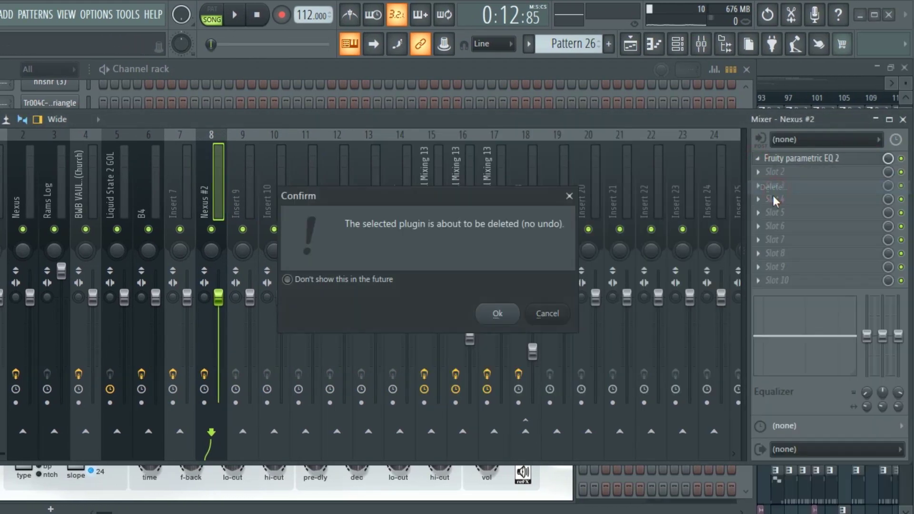
{"action": "left_click", "coordinate": [495, 314]}
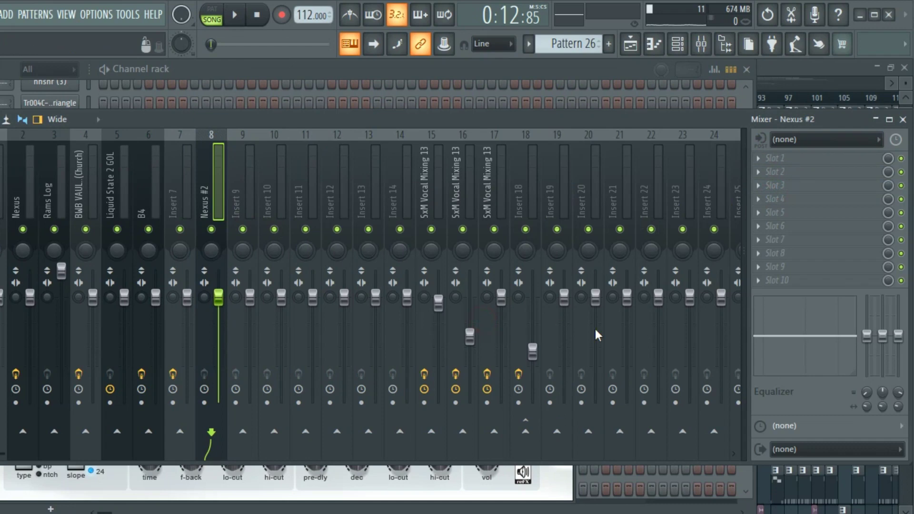
{"action": "left_click", "coordinate": [318, 76]}
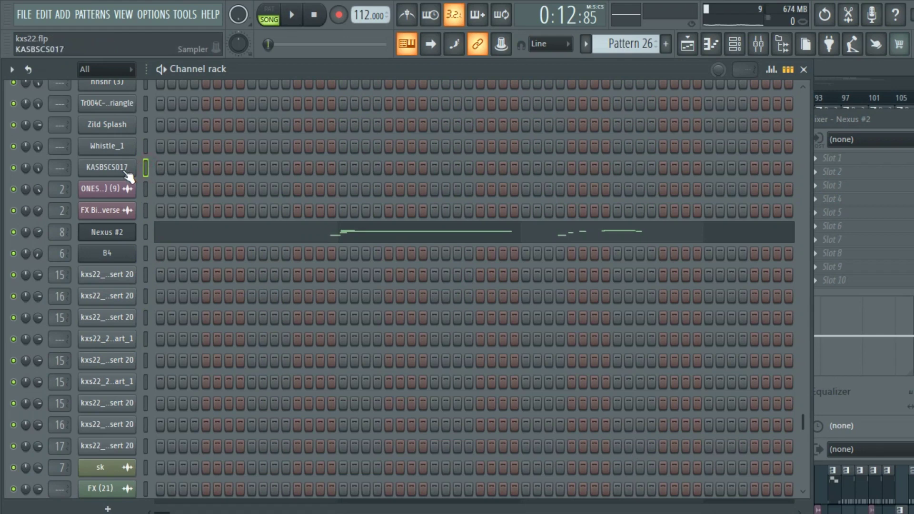
Select the KASBSCS017 channel and route it to mixer insert 9
{"action": "left_click", "coordinate": [139, 146]}
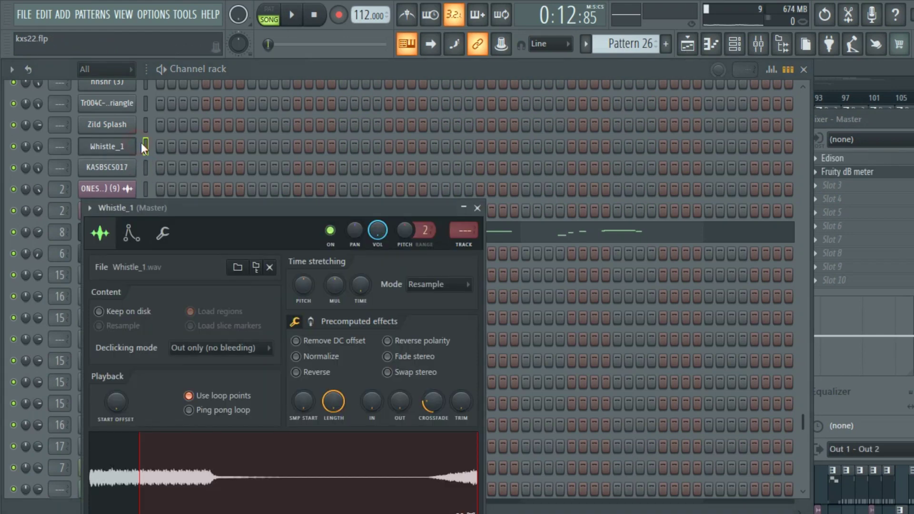
{"action": "left_click", "coordinate": [146, 125]}
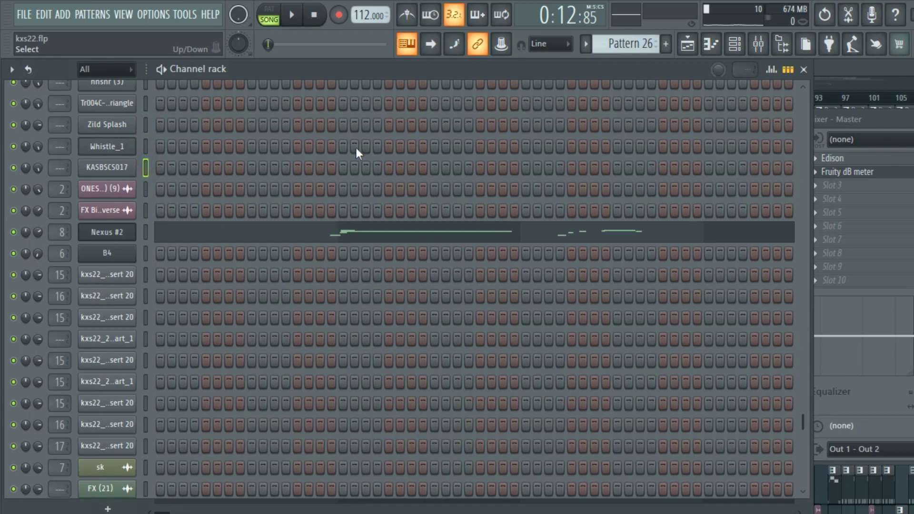
{"action": "key", "text": "F9"}
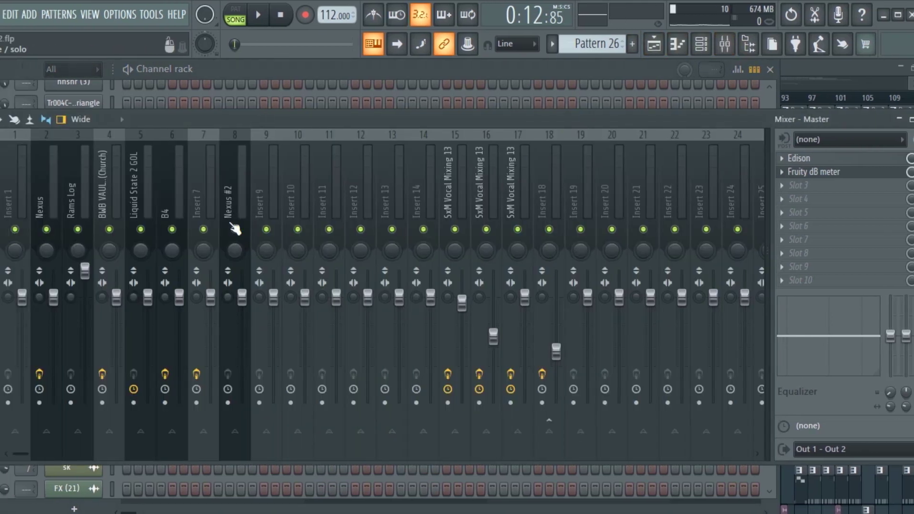
{"action": "left_click", "coordinate": [271, 198]}
{"action": "right_click", "coordinate": [272, 196]}
{"action": "mouse_move", "coordinate": [318, 196]}
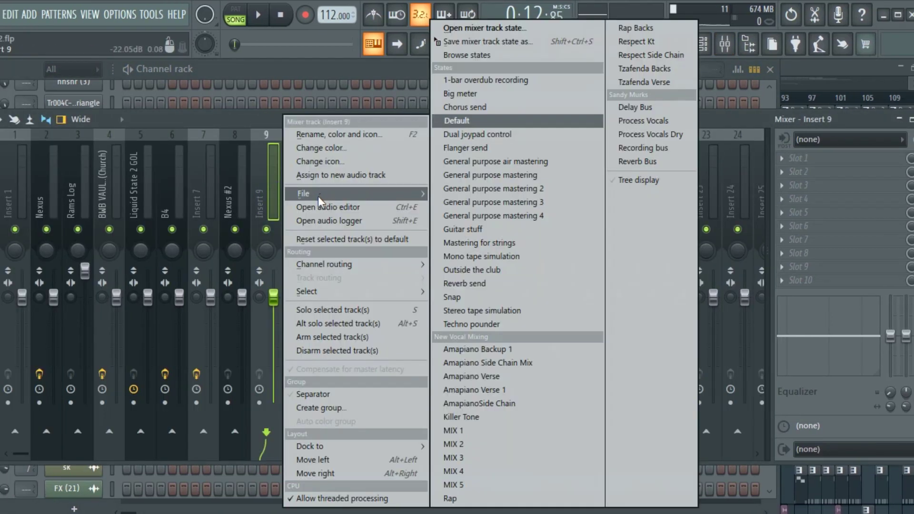
{"action": "mouse_move", "coordinate": [335, 259]}
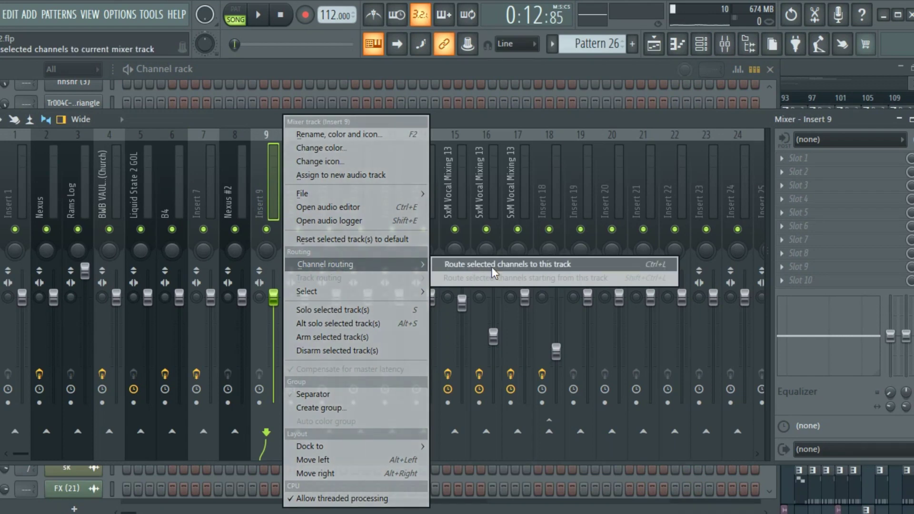
{"action": "left_click", "coordinate": [565, 263]}
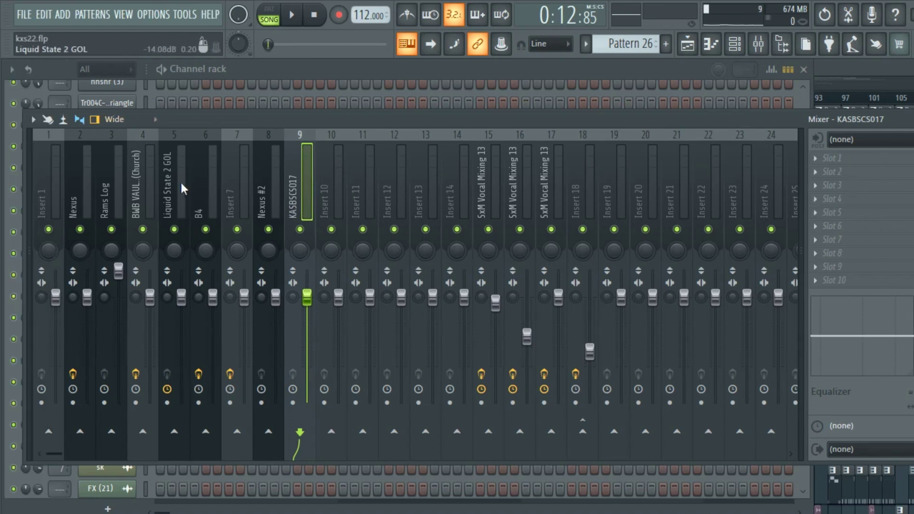
Load Fruity dB Meter into the first five effect slots of Nexus #2
{"action": "left_click", "coordinate": [279, 195]}
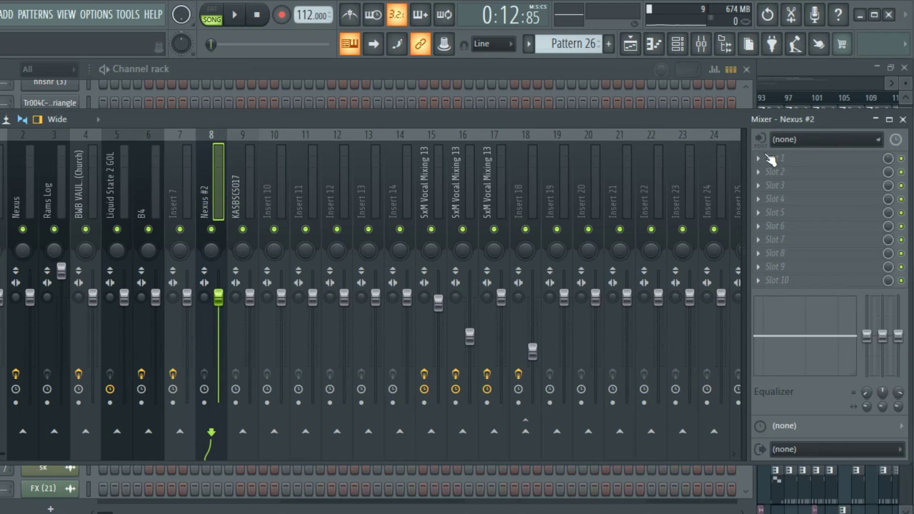
{"action": "left_click", "coordinate": [831, 158]}
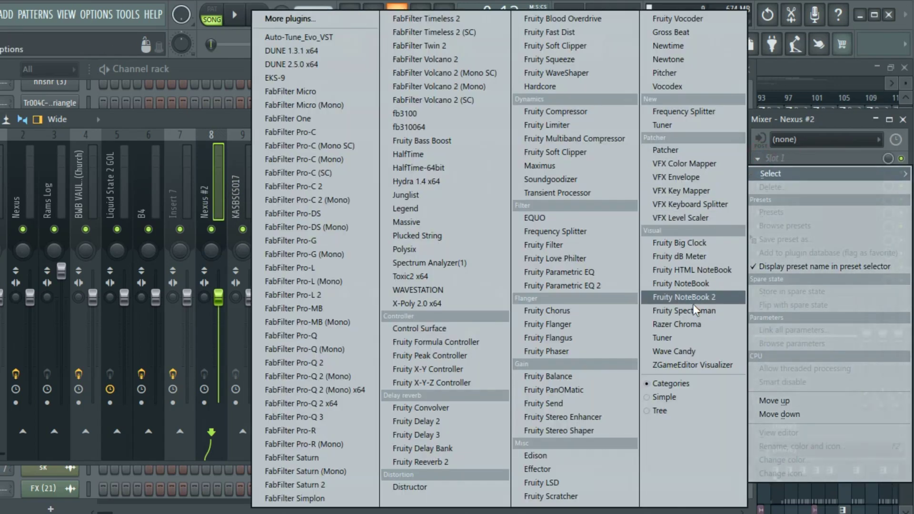
{"action": "left_click", "coordinate": [717, 259]}
{"action": "left_click", "coordinate": [767, 172]}
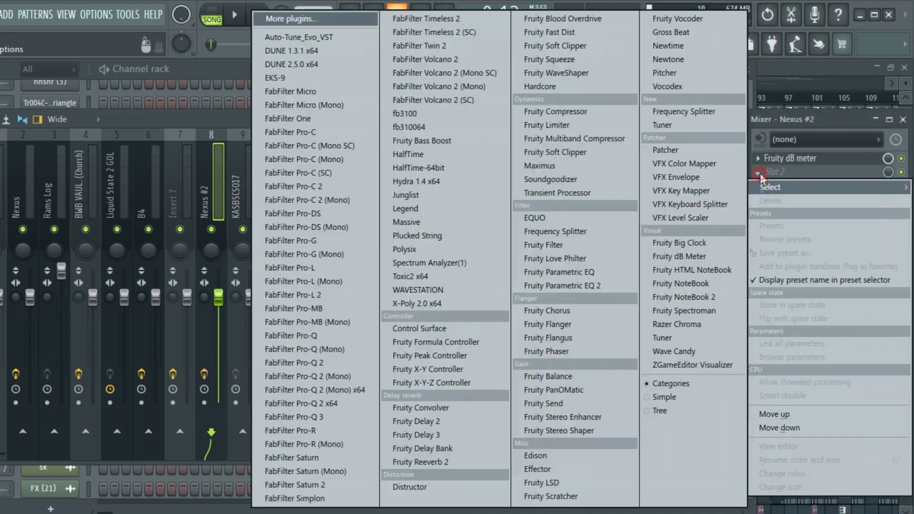
{"action": "left_click", "coordinate": [709, 257]}
{"action": "left_click", "coordinate": [766, 186]}
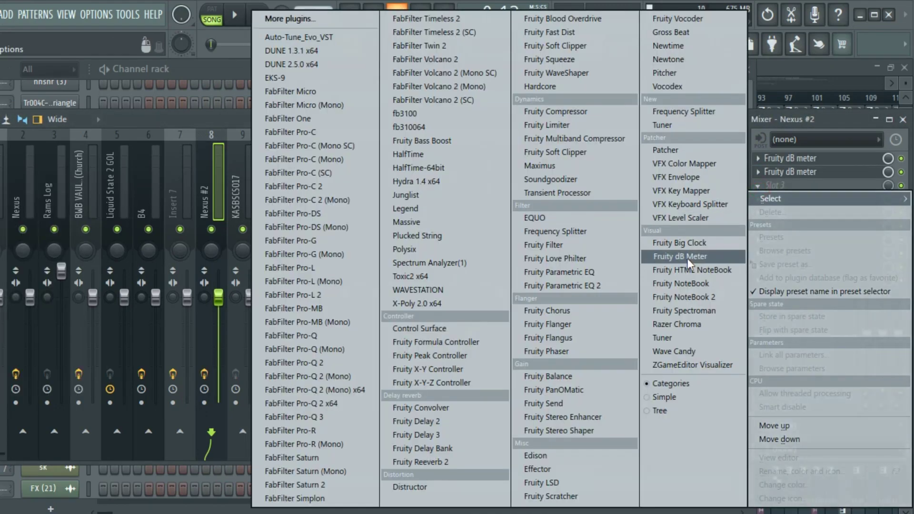
{"action": "left_click", "coordinate": [804, 369]}
{"action": "left_click", "coordinate": [767, 199]}
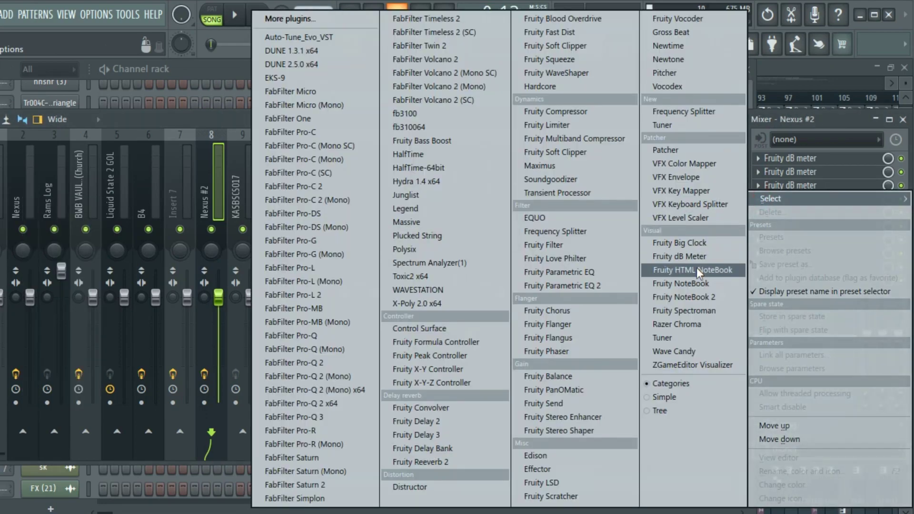
{"action": "left_click", "coordinate": [712, 257]}
{"action": "left_click", "coordinate": [767, 213]}
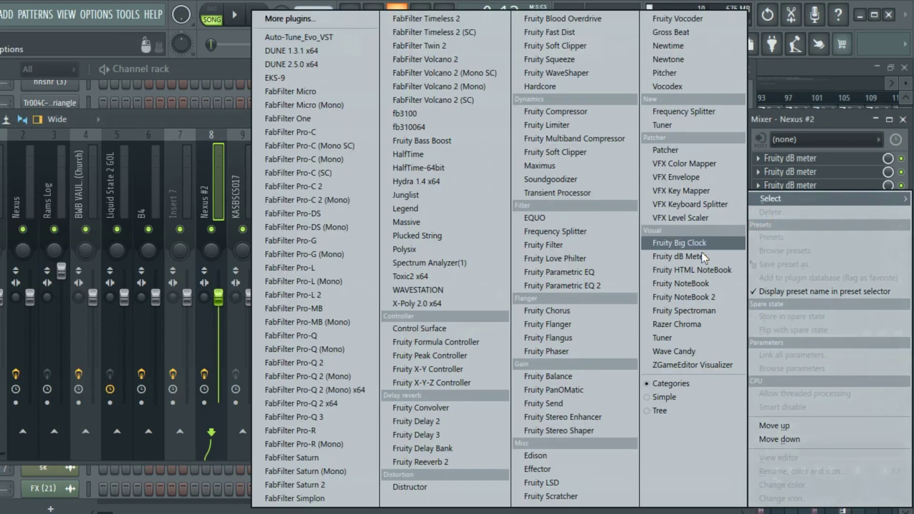
{"action": "left_click", "coordinate": [791, 253]}
Fill slots 6 through 9 of Nexus #2 with Fruity dB Meter as well
{"action": "left_click", "coordinate": [761, 228]}
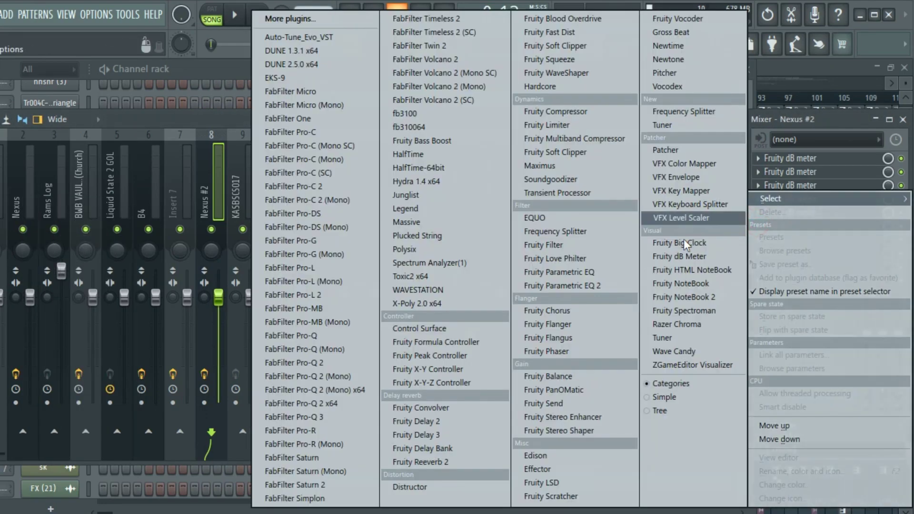
{"action": "left_click", "coordinate": [671, 318]}
{"action": "left_click", "coordinate": [757, 240]}
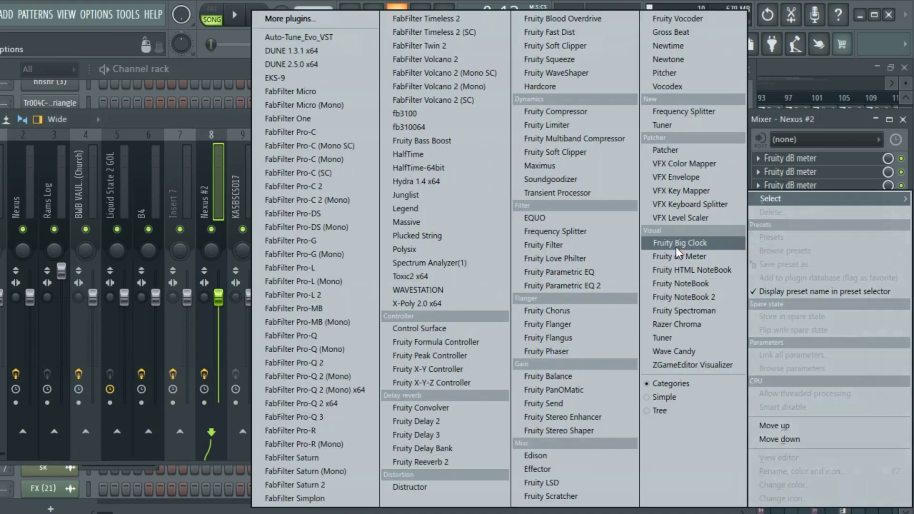
{"action": "left_click", "coordinate": [700, 259]}
{"action": "left_click", "coordinate": [756, 254]}
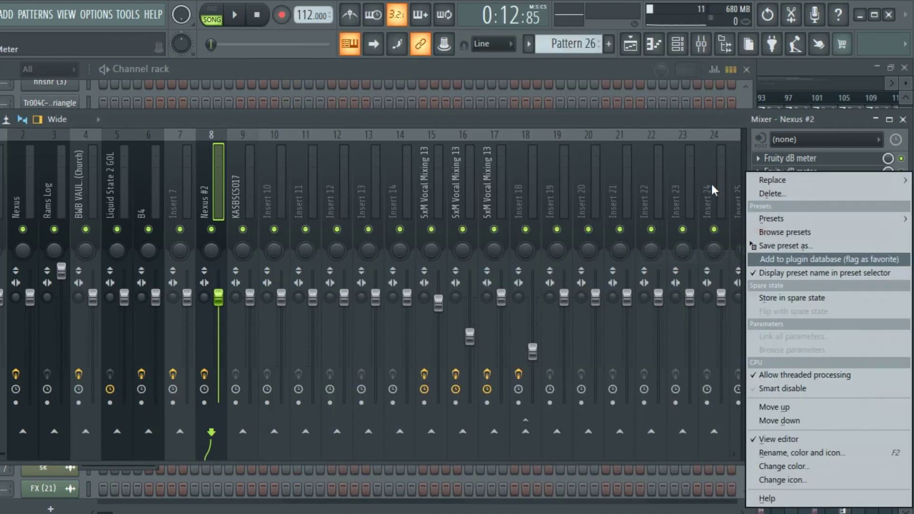
{"action": "left_click", "coordinate": [724, 134]}
{"action": "left_click", "coordinate": [760, 259]}
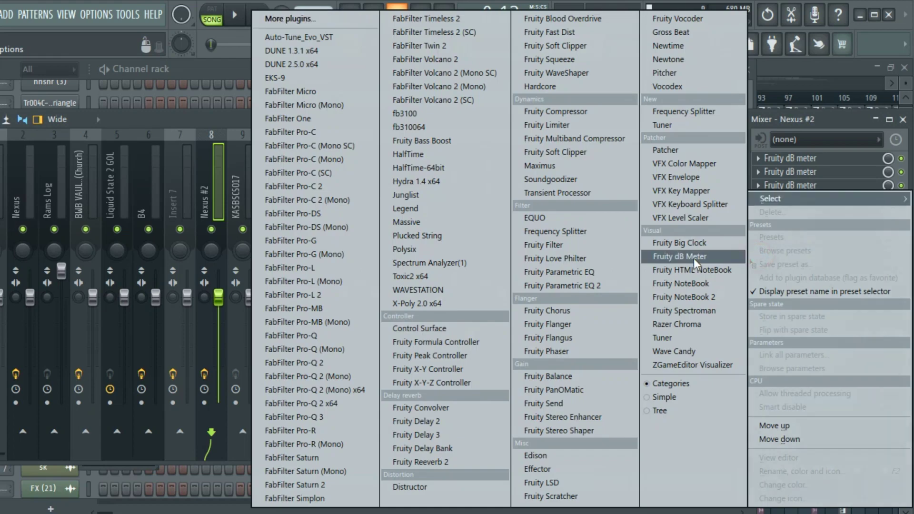
{"action": "left_click", "coordinate": [693, 255]}
{"action": "left_click", "coordinate": [760, 259]}
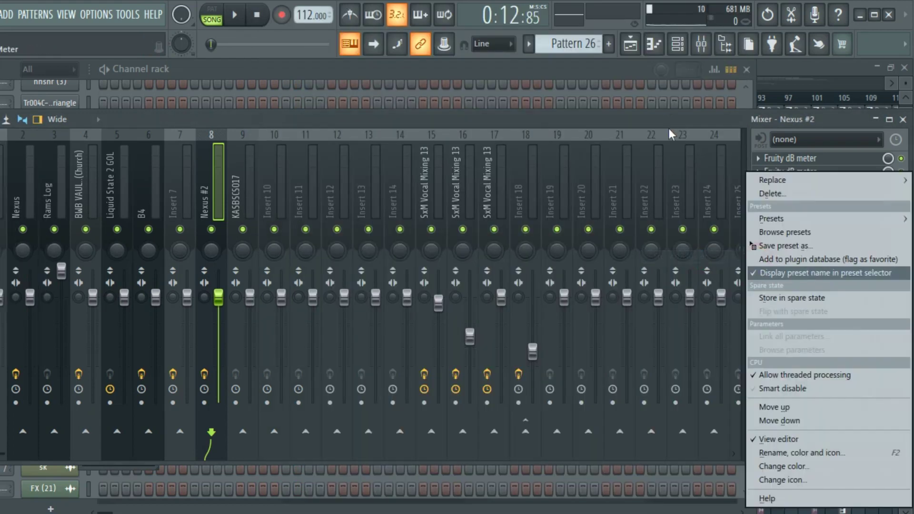
{"action": "key", "text": "Escape"}
{"action": "left_click", "coordinate": [760, 266]}
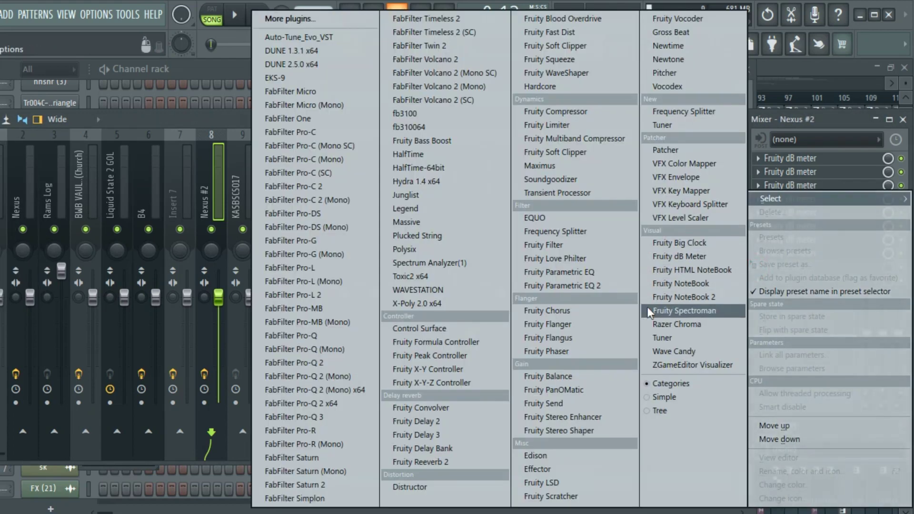
{"action": "left_click", "coordinate": [692, 256]}
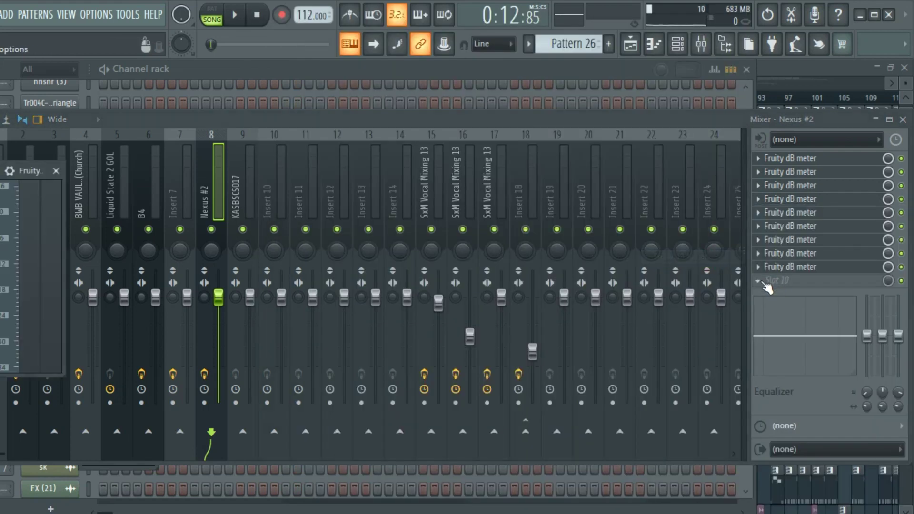
{"action": "left_click", "coordinate": [763, 281]}
Put Fruity dB Meter in slot 10, then choose a red colour for Insert 10
{"action": "left_click", "coordinate": [688, 256]}
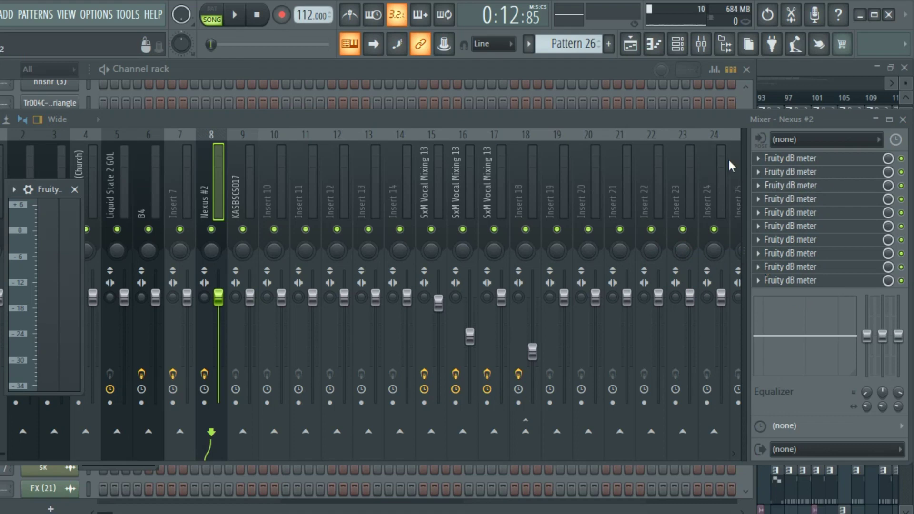
{"action": "left_click", "coordinate": [280, 186]}
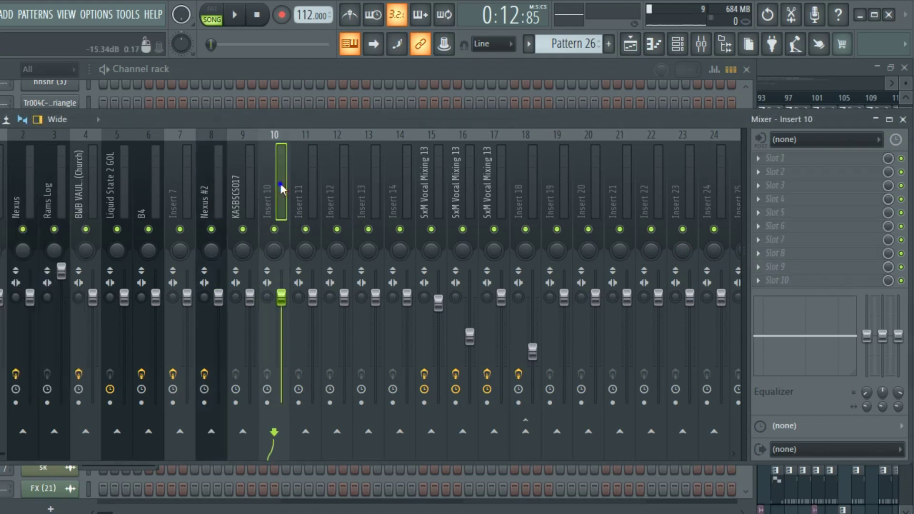
{"action": "right_click", "coordinate": [279, 184]}
{"action": "left_click", "coordinate": [330, 151]}
{"action": "left_click", "coordinate": [408, 185]}
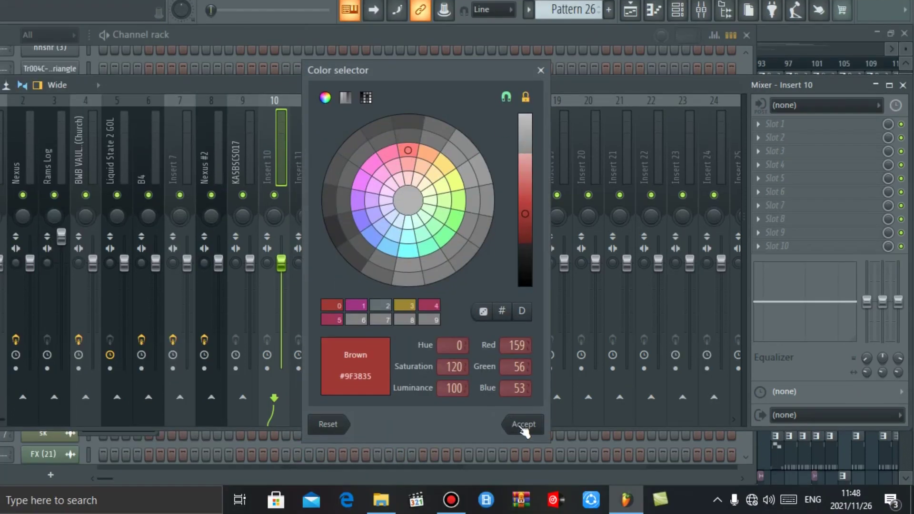
Apply the red colour to Insert 10 and rename it 'Side chain Effects'
{"action": "left_click", "coordinate": [524, 424]}
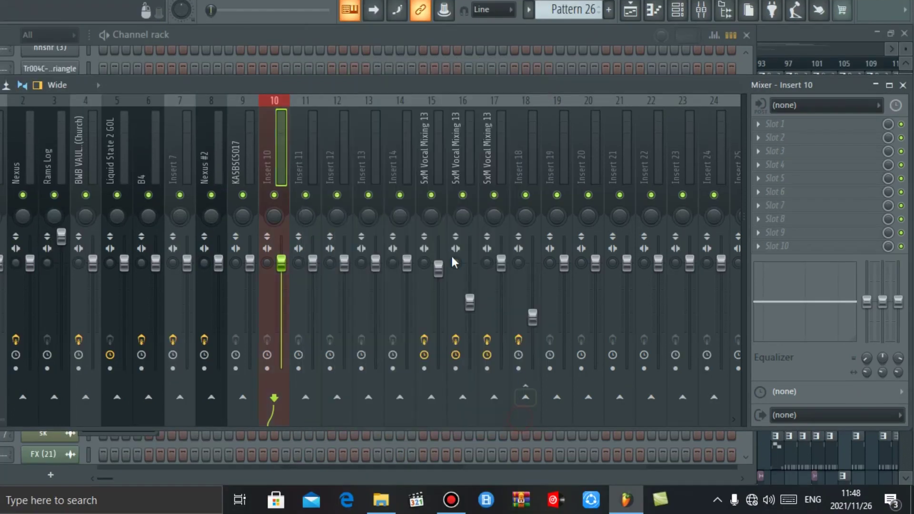
{"action": "right_click", "coordinate": [281, 158]}
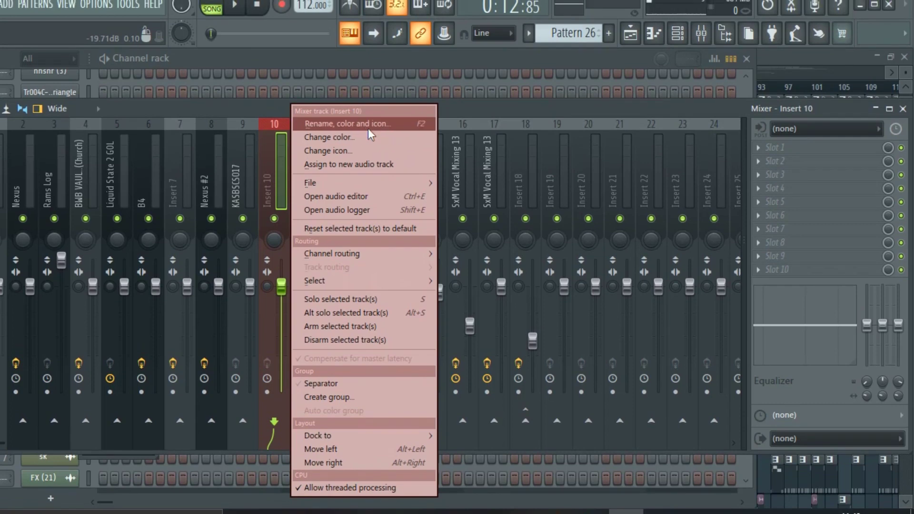
{"action": "left_click", "coordinate": [368, 122]}
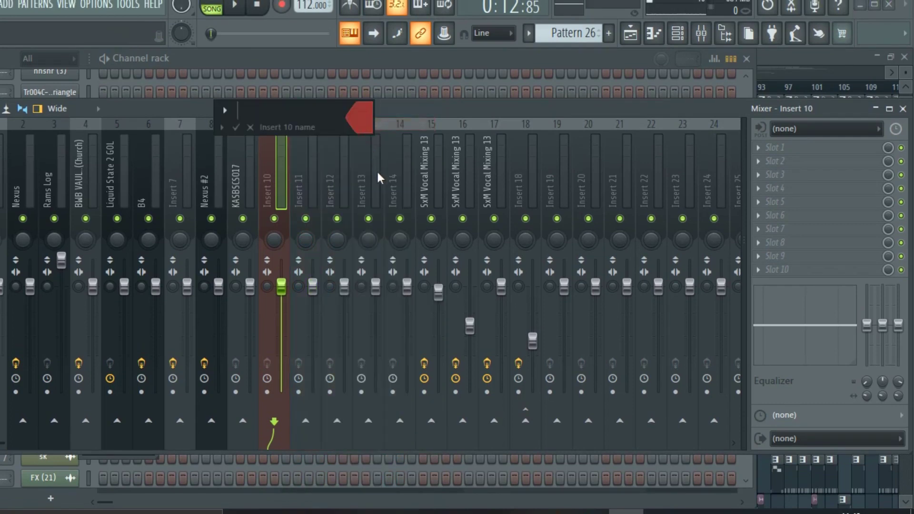
{"action": "type", "text": "Side chain Effec"}
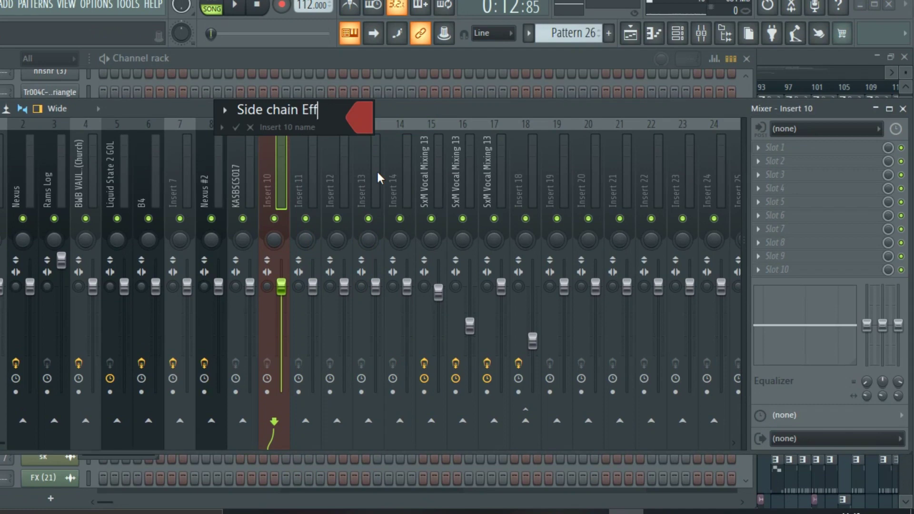
{"action": "type", "text": "ts"}
{"action": "key", "text": "Return"}
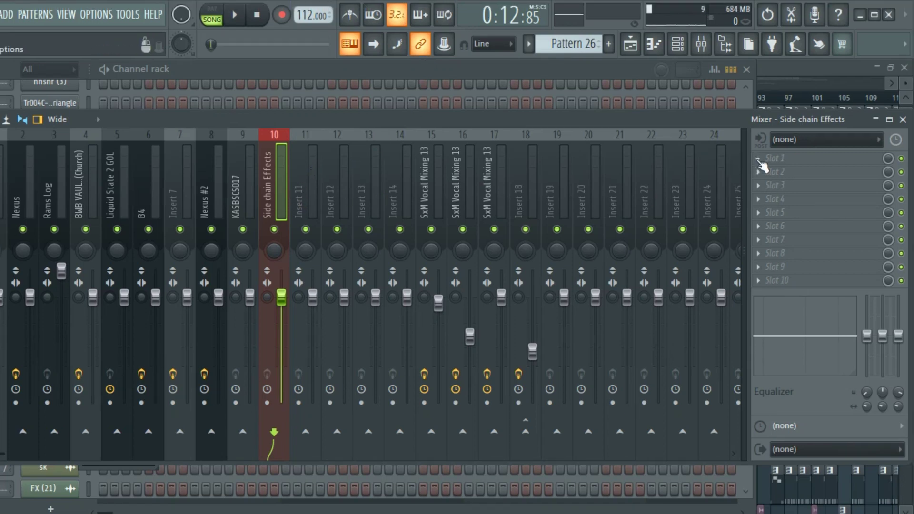
Add Fruity Parametric EQ 2 with the 40Hz + 18kHz cut preset, low cut raised to ~200 Hz, band 7 lowered
{"action": "left_click", "coordinate": [757, 162]}
{"action": "left_click", "coordinate": [571, 295]}
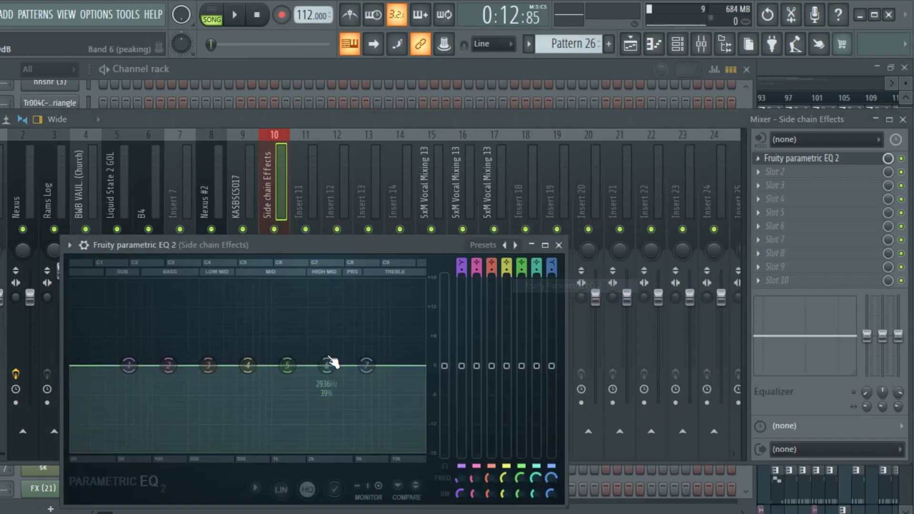
{"action": "left_click", "coordinate": [510, 245]}
{"action": "left_click", "coordinate": [565, 322]}
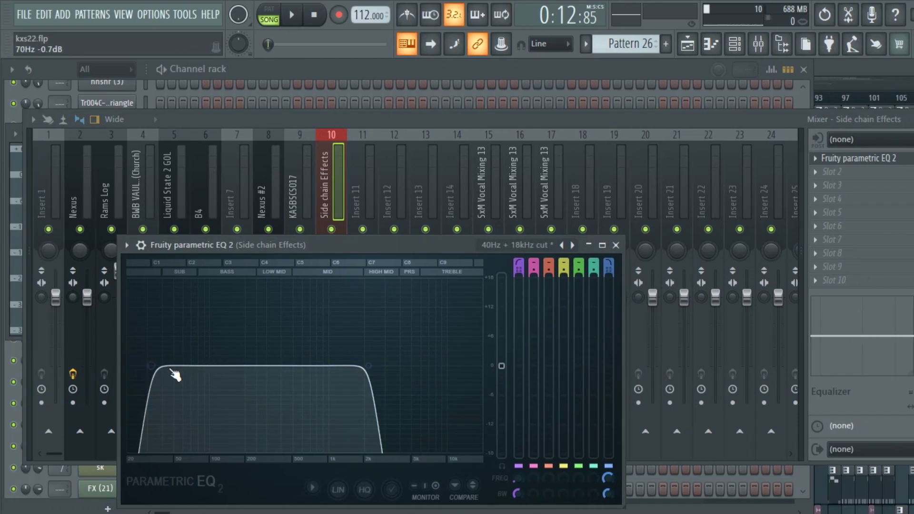
{"action": "left_click_drag", "start_coordinate": [152, 373], "coordinate": [242, 366]}
{"action": "mouse_move", "coordinate": [401, 373]}
{"action": "left_mouse_down"}
{"action": "mouse_move", "coordinate": [411, 373]}
{"action": "mouse_move", "coordinate": [397, 373]}
{"action": "left_mouse_up"}
{"action": "left_click", "coordinate": [398, 121]}
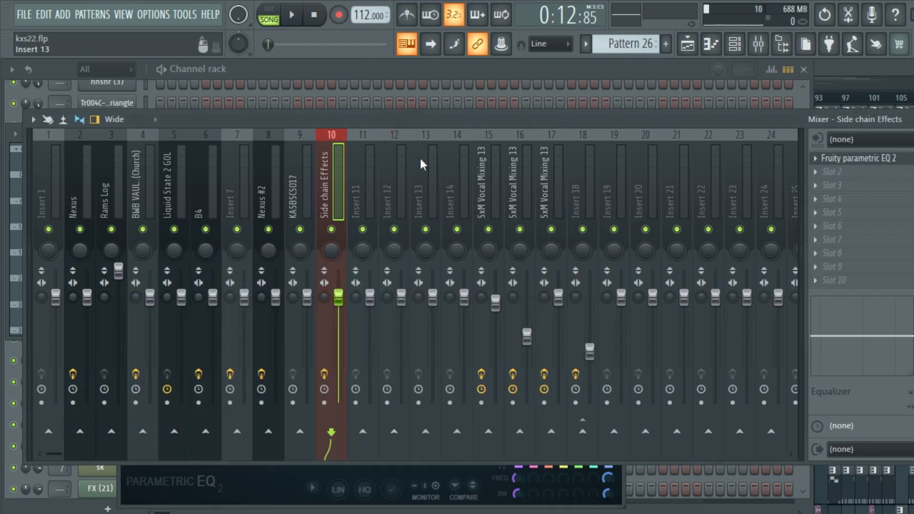
Send the Nexus #2 insert into the Side chain Effects track and start playback
{"action": "left_click", "coordinate": [272, 214]}
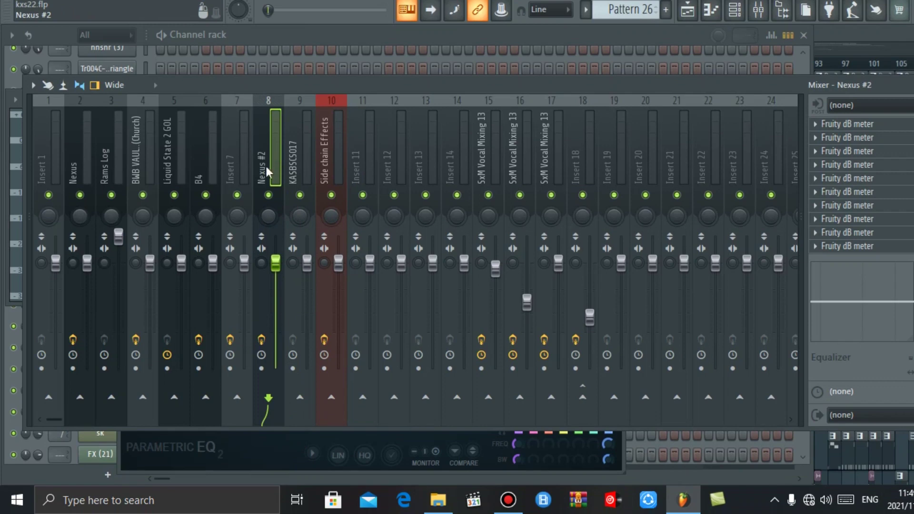
{"action": "left_click", "coordinate": [324, 153]}
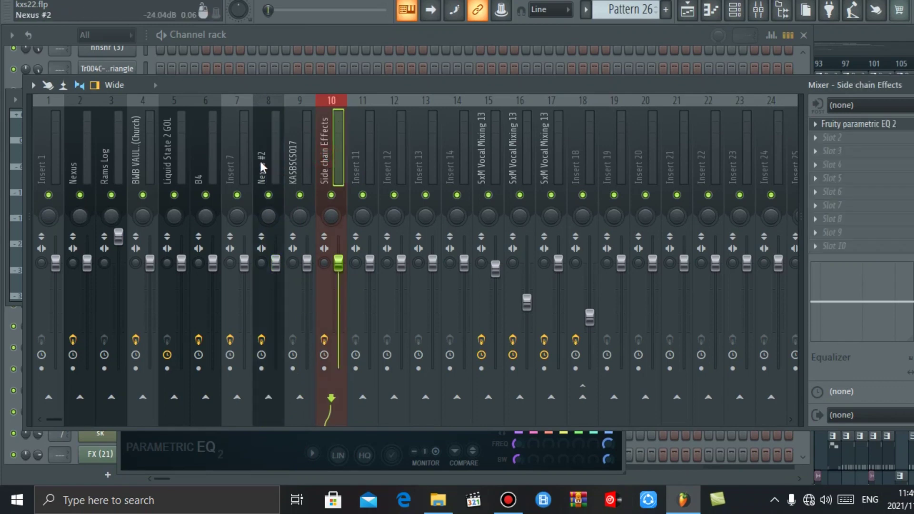
{"action": "left_click", "coordinate": [260, 164]}
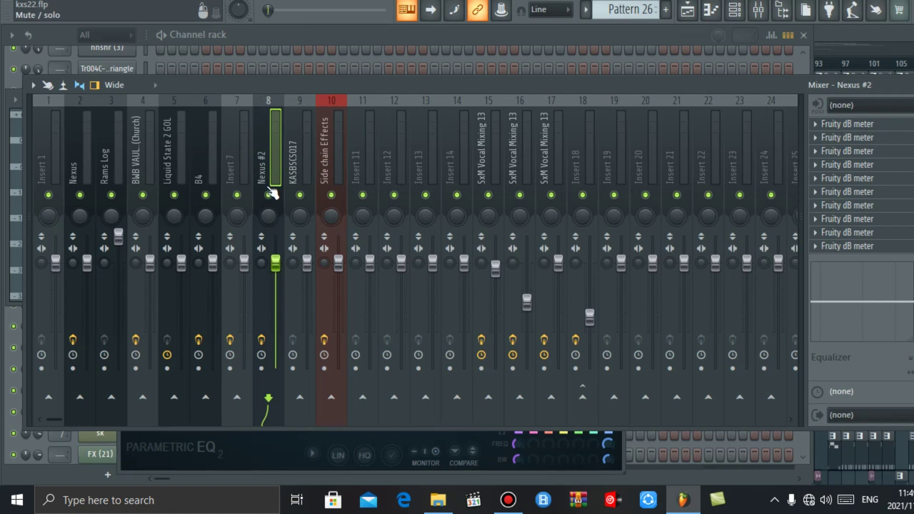
{"action": "left_click", "coordinate": [308, 133]}
{"action": "left_click", "coordinate": [249, 132]}
{"action": "left_click", "coordinate": [269, 149]}
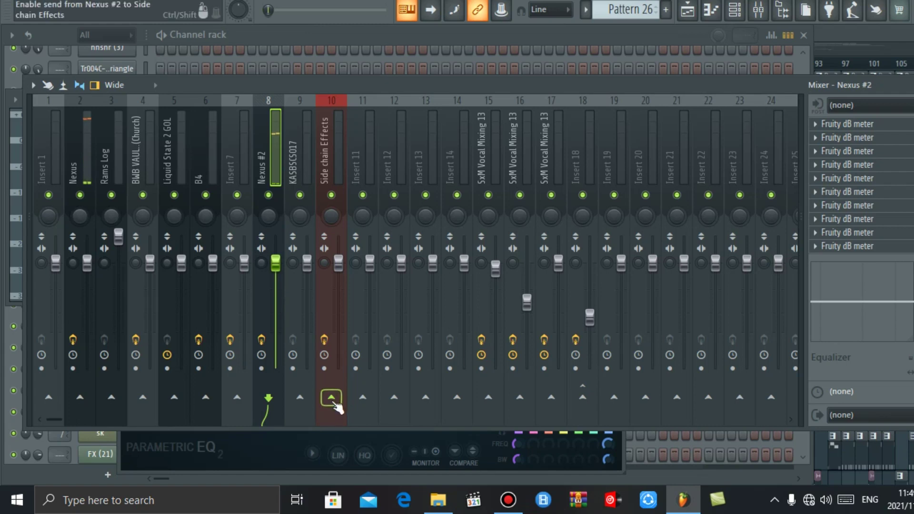
{"action": "left_click", "coordinate": [332, 398]}
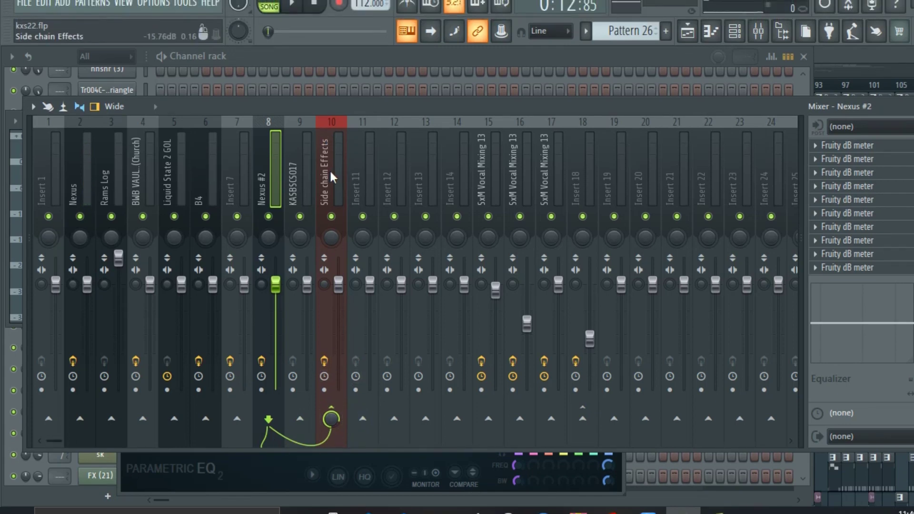
{"action": "key", "text": "space"}
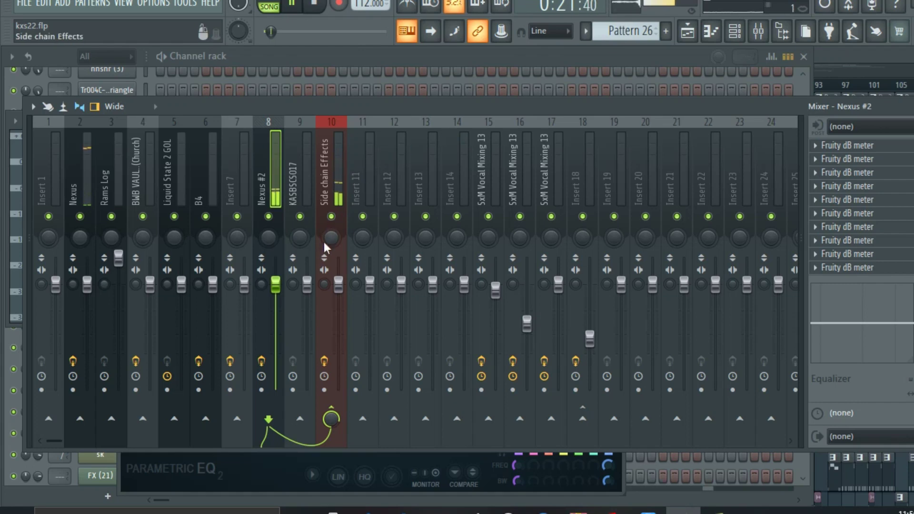
Narrow the Side chain Effects EQ to about 100 Hz–1 kHz and lower its fader to -2.2 dB
{"action": "left_click", "coordinate": [332, 217]}
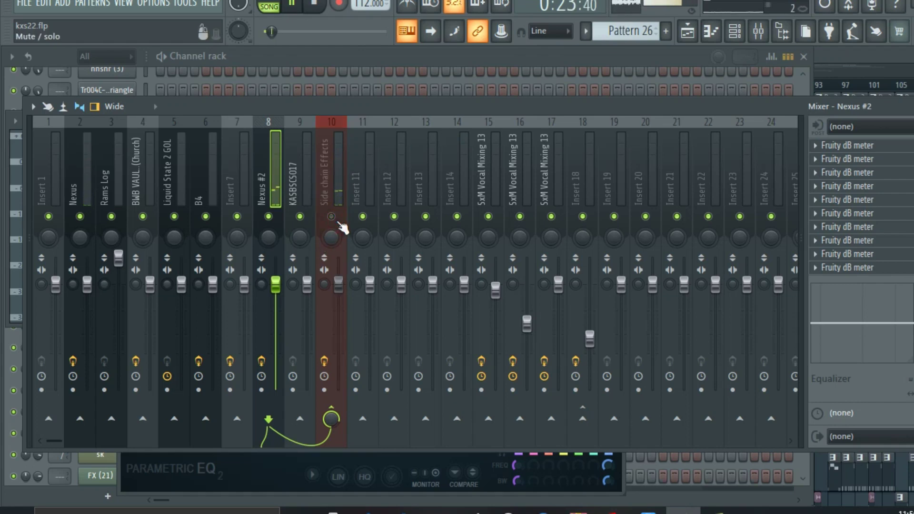
{"action": "left_click", "coordinate": [332, 217]}
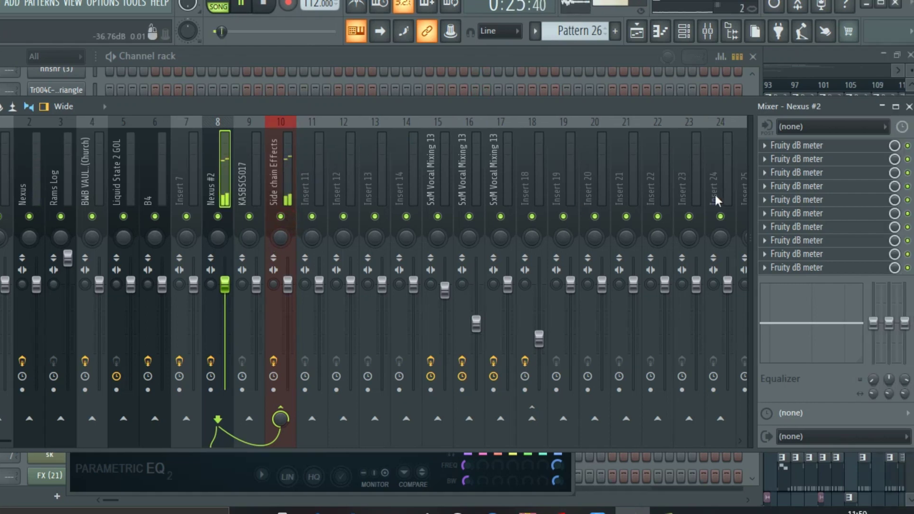
{"action": "left_click", "coordinate": [280, 181]}
{"action": "left_click", "coordinate": [854, 149]}
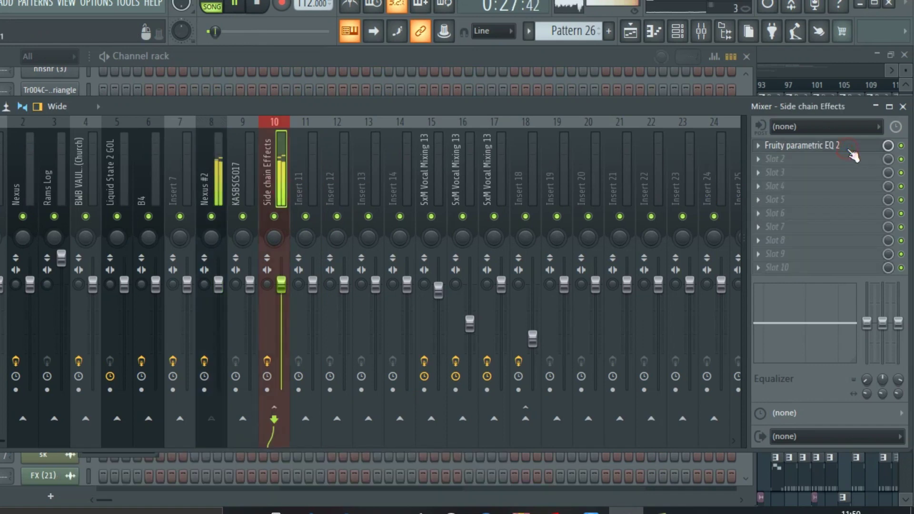
{"action": "left_click_drag", "start_coordinate": [350, 235], "coordinate": [604, 204]}
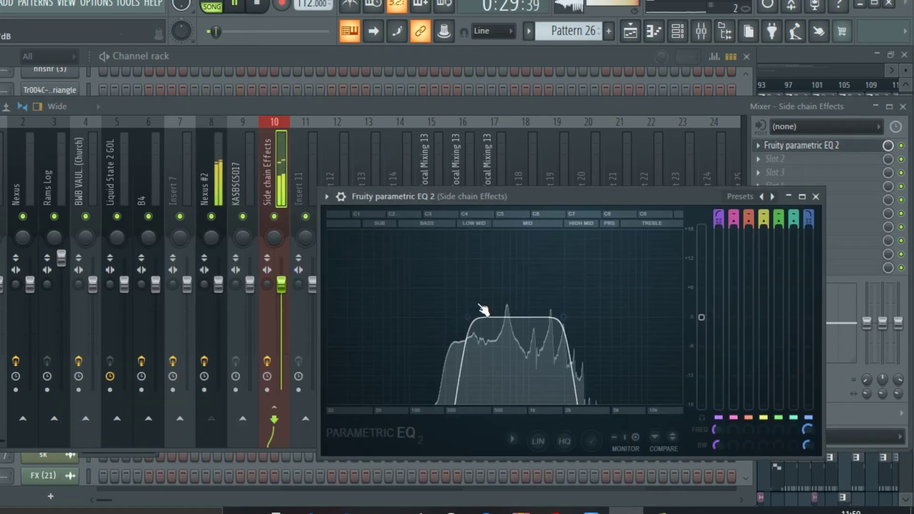
{"action": "left_click_drag", "start_coordinate": [484, 311], "coordinate": [408, 316]}
{"action": "left_click_drag", "start_coordinate": [574, 318], "coordinate": [502, 317]}
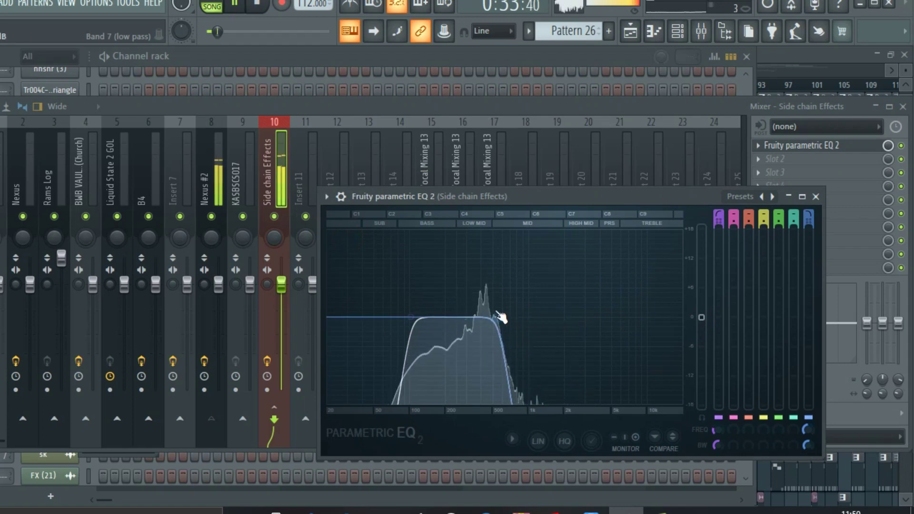
{"action": "mouse_move", "coordinate": [281, 284]}
{"action": "left_mouse_down"}
{"action": "mouse_move", "coordinate": [285, 323]}
{"action": "mouse_move", "coordinate": [285, 292]}
{"action": "left_mouse_up"}
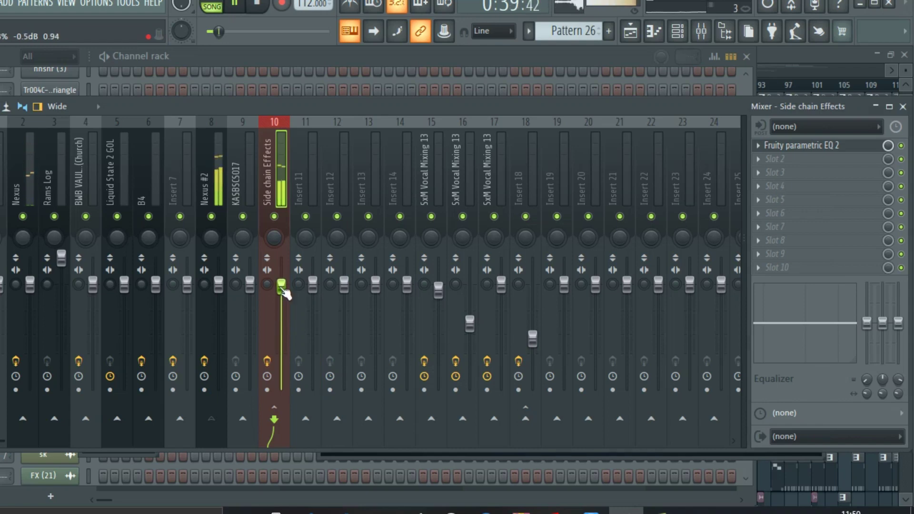
{"action": "left_click", "coordinate": [767, 159]}
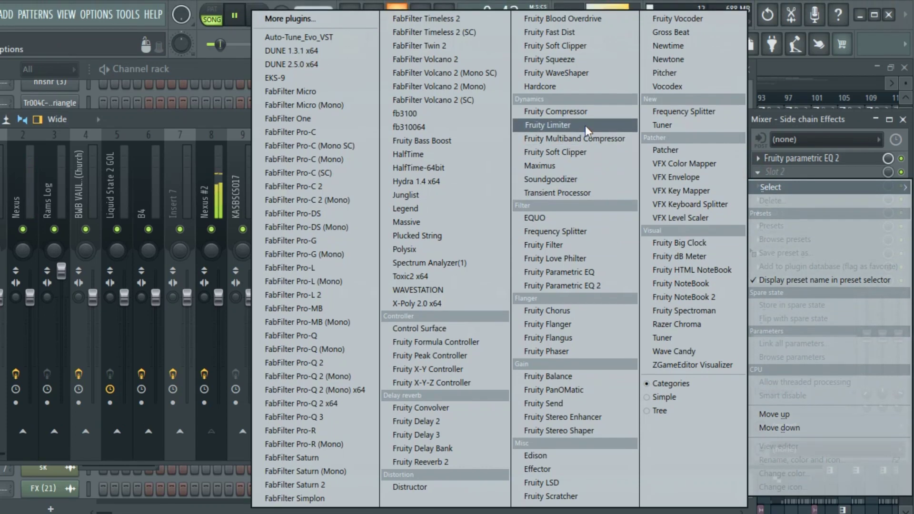
Load Fruity Compressor in slot 2 at -16.9 dB threshold, 4.1:1 ratio, -25.6 dB gain, Vintage type
{"action": "left_click", "coordinate": [591, 113]}
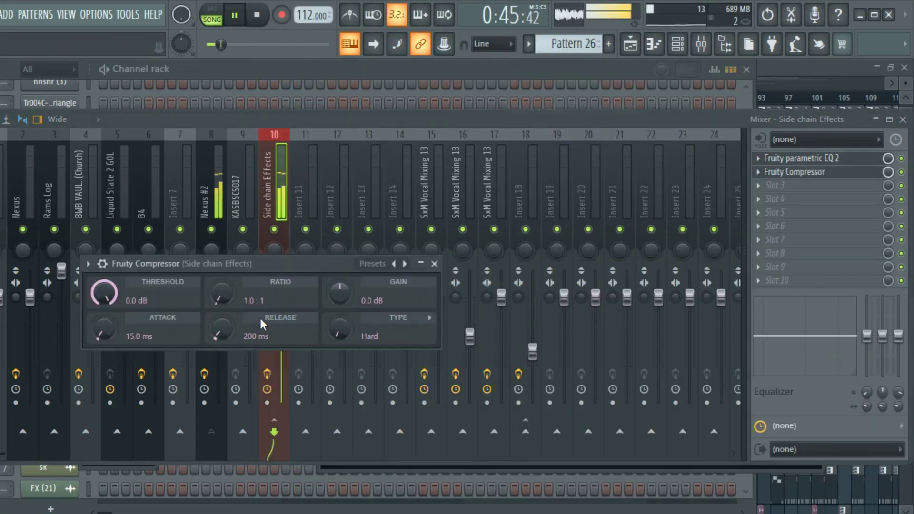
{"action": "left_click_drag", "start_coordinate": [234, 304], "coordinate": [233, 281]}
{"action": "left_click_drag", "start_coordinate": [122, 293], "coordinate": [161, 321]}
{"action": "left_click_drag", "start_coordinate": [397, 292], "coordinate": [397, 312]}
{"action": "left_click_drag", "start_coordinate": [396, 293], "coordinate": [396, 312]}
{"action": "left_click_drag", "start_coordinate": [396, 258], "coordinate": [396, 262]}
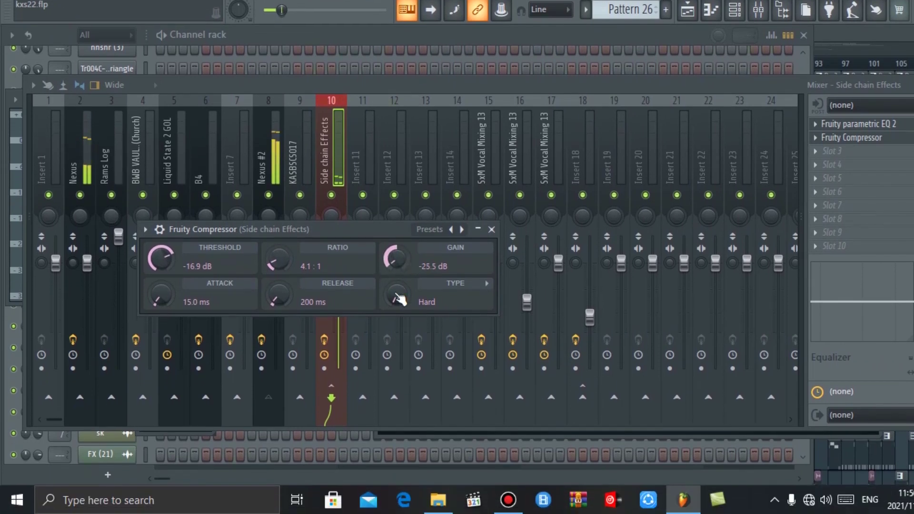
{"action": "left_click_drag", "start_coordinate": [395, 295], "coordinate": [395, 286]}
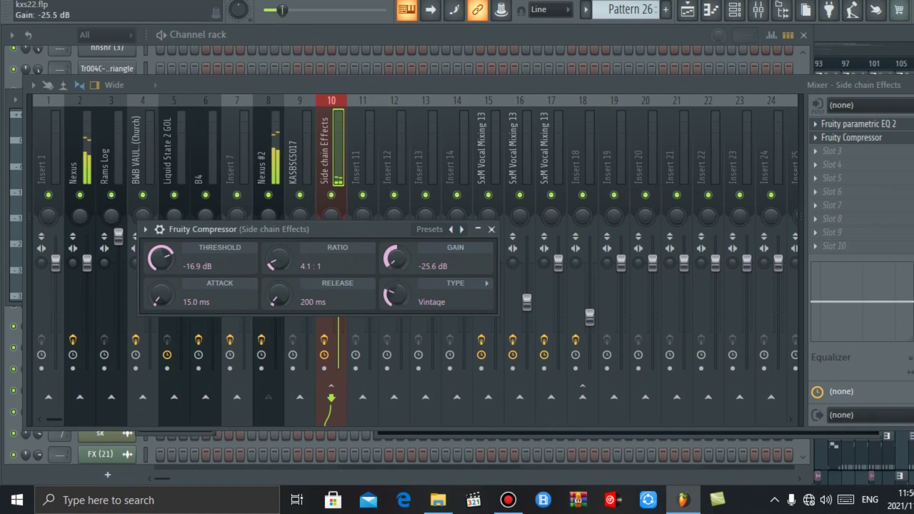
{"action": "left_click", "coordinate": [594, 155]}
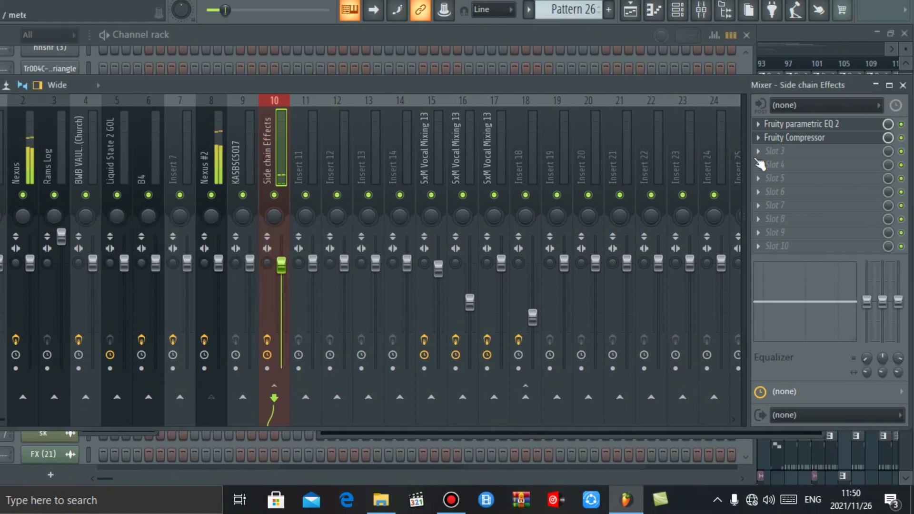
Load Fruity Delay 3 into slot 3 with delay time at midpoint and feedback at 125%
{"action": "left_click", "coordinate": [831, 151]}
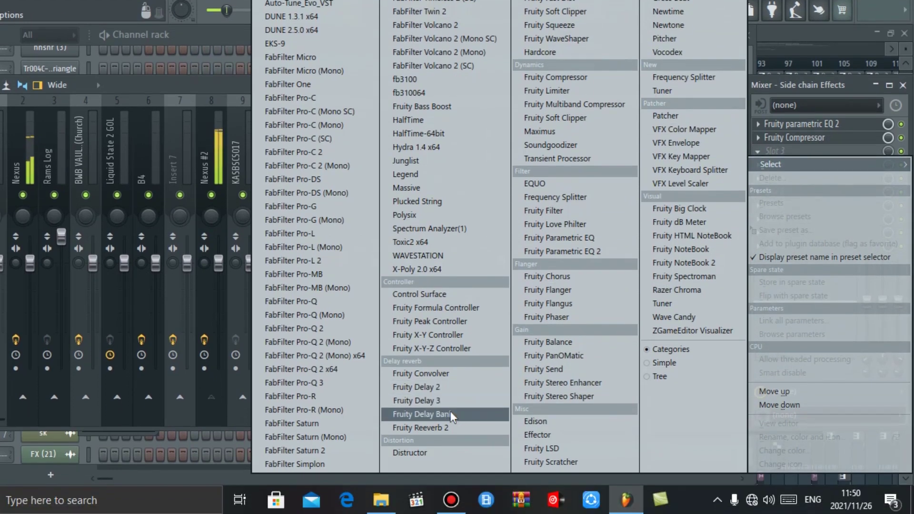
{"action": "left_click", "coordinate": [465, 403]}
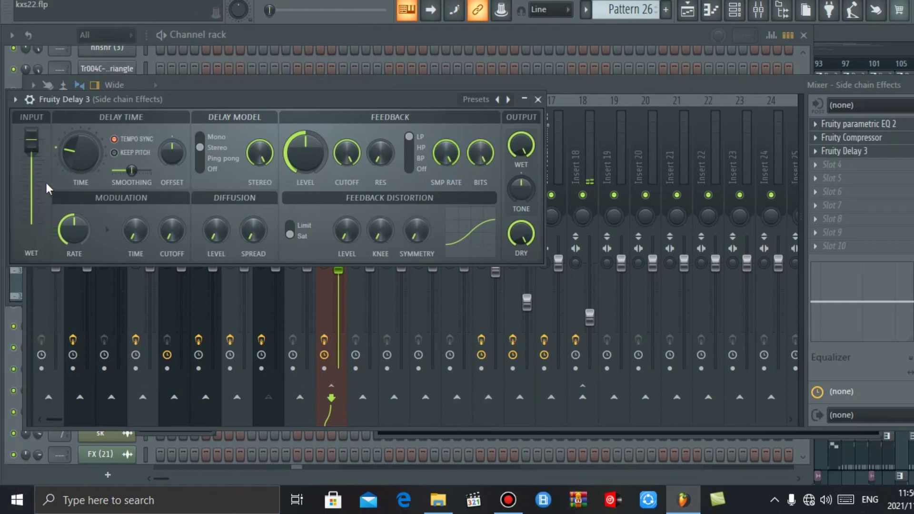
{"action": "left_click_drag", "start_coordinate": [80, 153], "coordinate": [31, 157]}
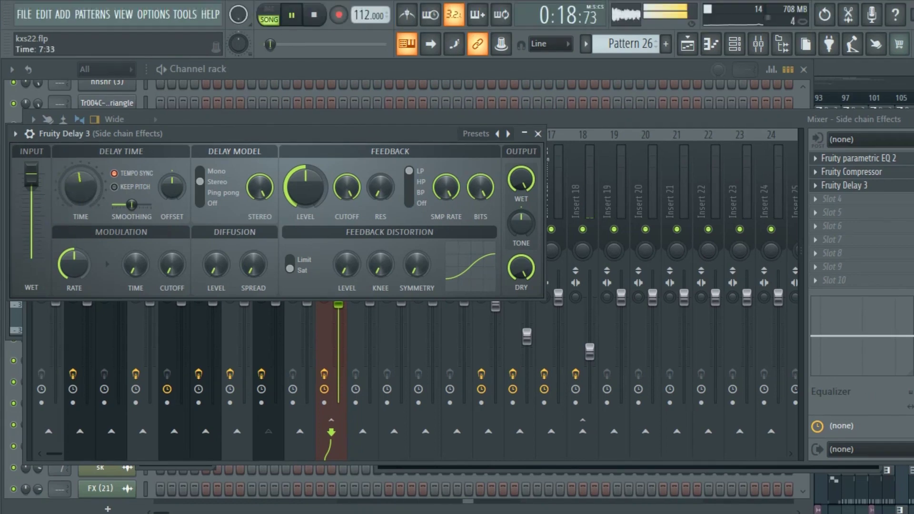
{"action": "left_click_drag", "start_coordinate": [31, 193], "coordinate": [31, 176]}
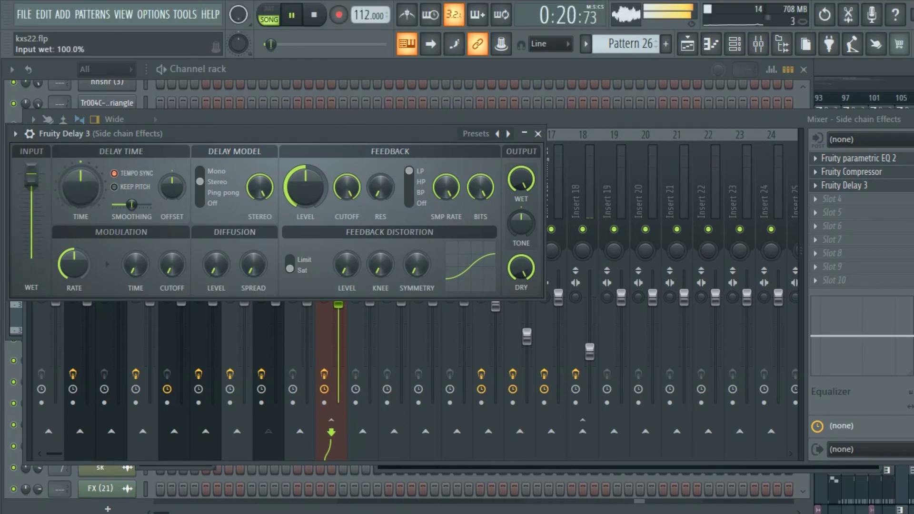
{"action": "left_click_drag", "start_coordinate": [304, 192], "coordinate": [305, 169]}
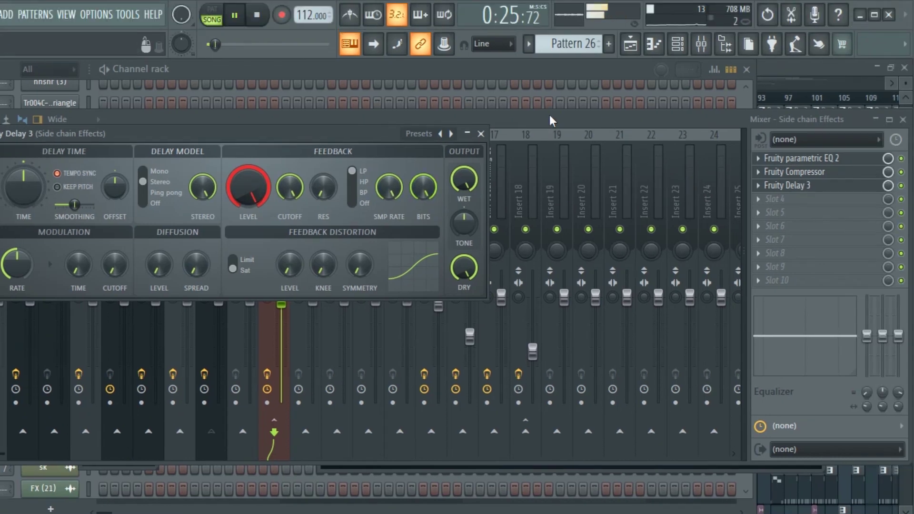
{"action": "left_click", "coordinate": [538, 99]}
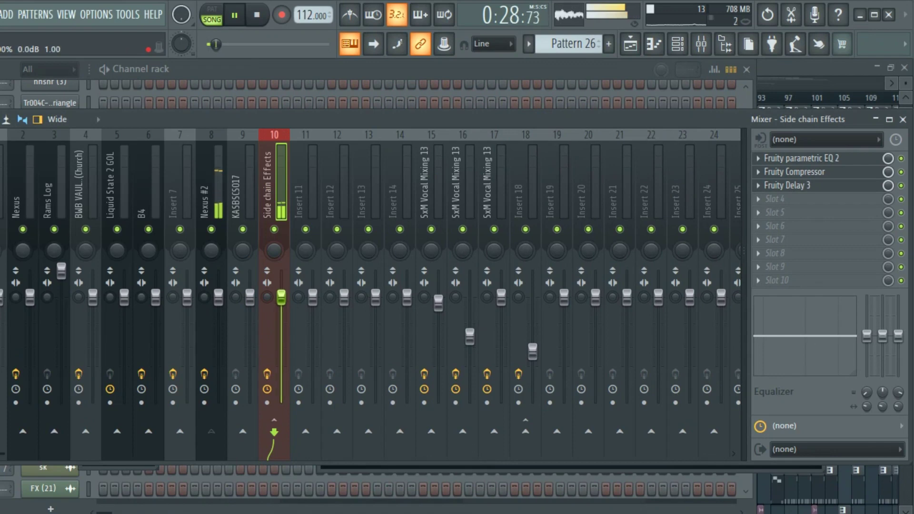
Stop playback, show the Nexus #2 insert's effects, and mute Side chain Effects on insert 10
{"action": "key", "text": "space"}
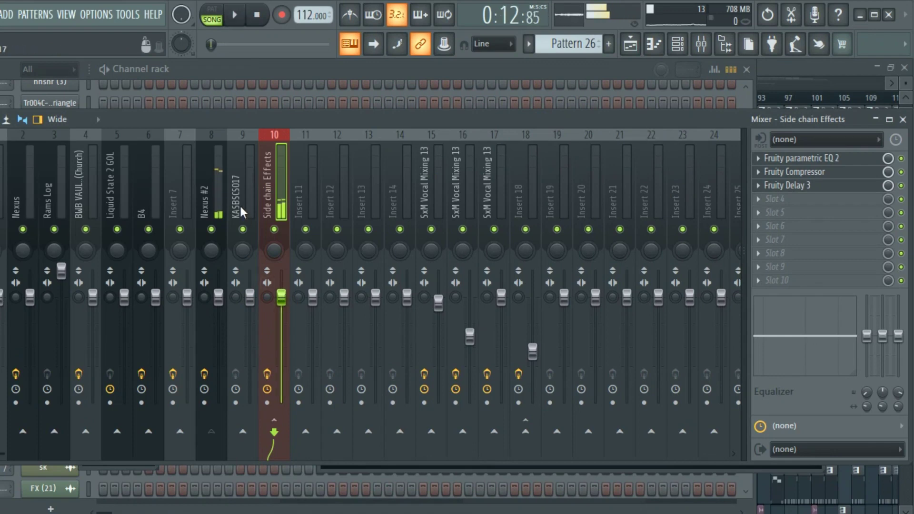
{"action": "left_click", "coordinate": [209, 196]}
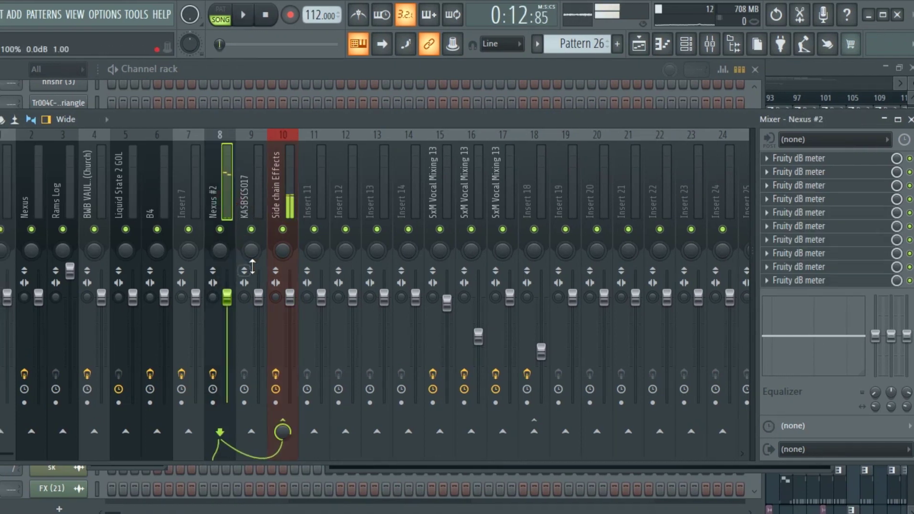
{"action": "left_click", "coordinate": [283, 229]}
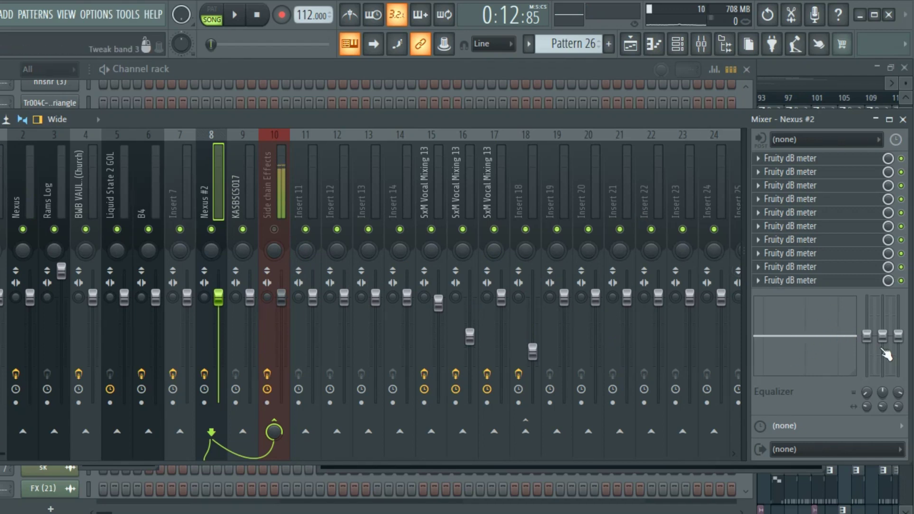
Tweak the Nexus #2 EQ band levels, then reset the low-shelf level to 0 dB
{"action": "mouse_move", "coordinate": [867, 335]}
{"action": "left_mouse_down"}
{"action": "mouse_move", "coordinate": [867, 358]}
{"action": "mouse_move", "coordinate": [867, 339]}
{"action": "left_mouse_up"}
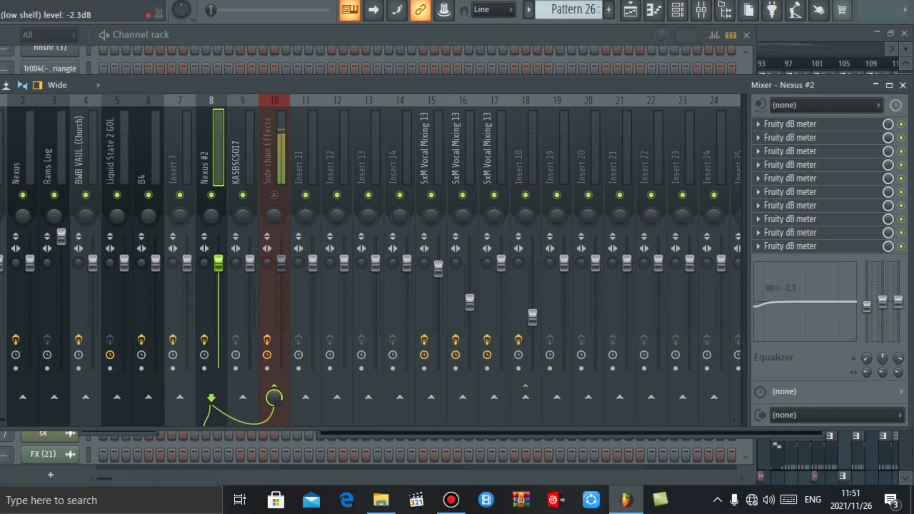
{"action": "left_click_drag", "start_coordinate": [867, 305], "coordinate": [882, 261]}
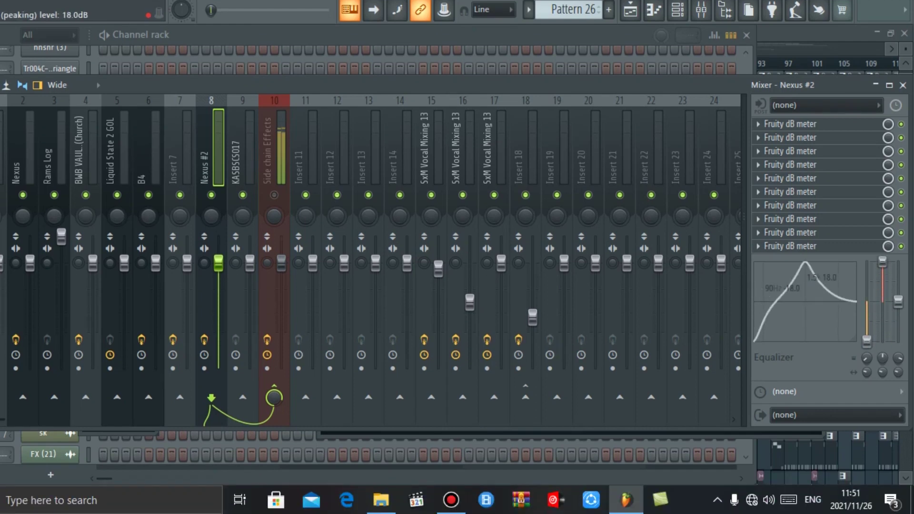
{"action": "left_click_drag", "start_coordinate": [899, 300], "coordinate": [898, 271]}
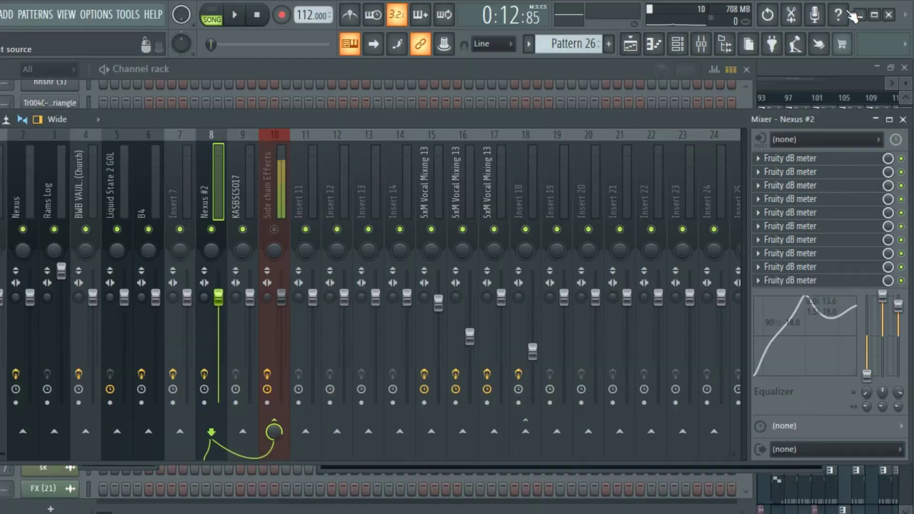
{"action": "left_click", "coordinate": [867, 373]}
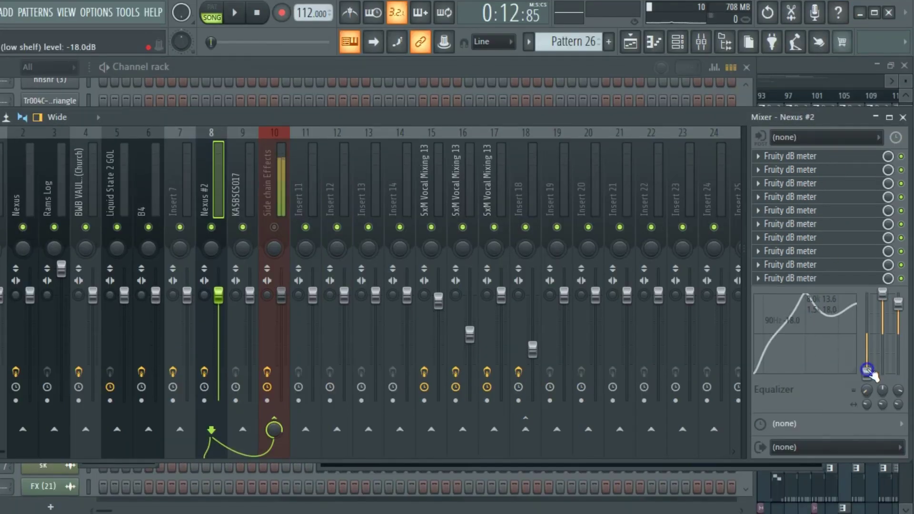
{"action": "right_click", "coordinate": [868, 372]}
{"action": "left_click", "coordinate": [868, 372]}
{"action": "right_click", "coordinate": [868, 374]}
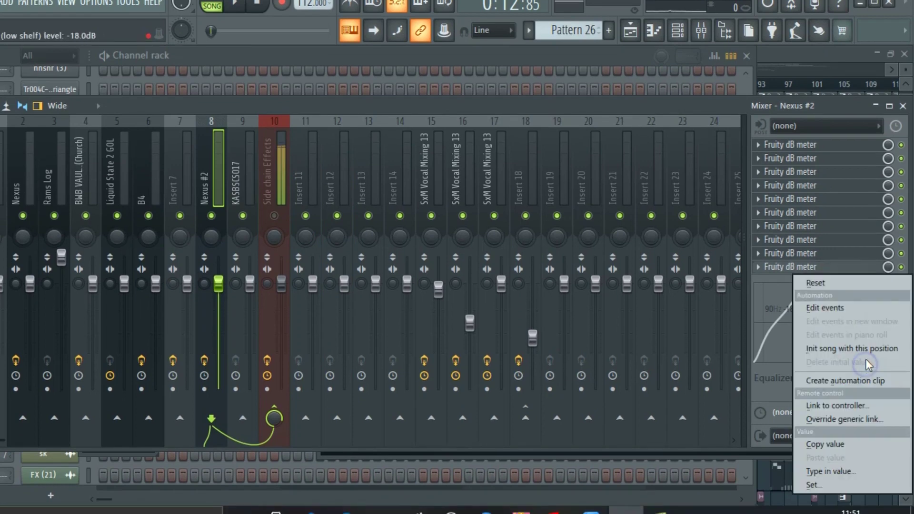
{"action": "left_click", "coordinate": [861, 287]}
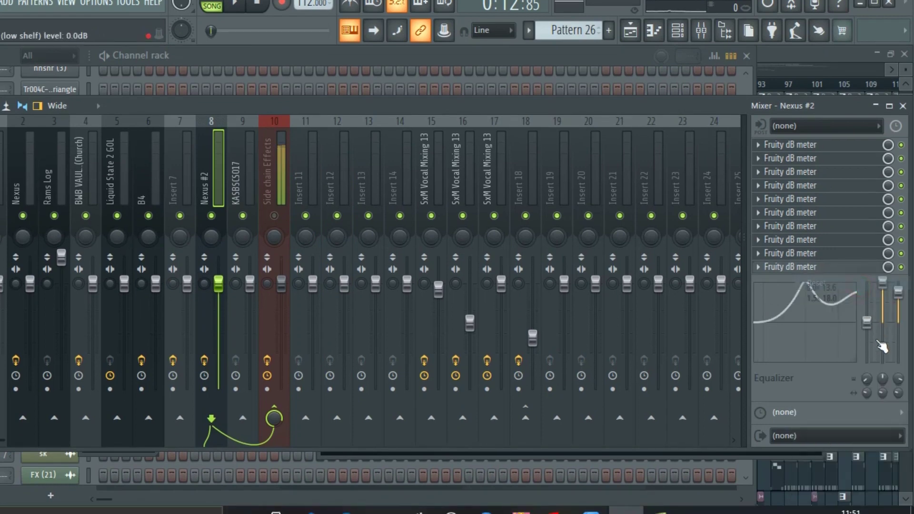
Reset the peaking and high-shelf levels to 0 dB and cut the low shelf about 9.6 dB
{"action": "right_click", "coordinate": [882, 293]}
{"action": "left_click", "coordinate": [881, 285]}
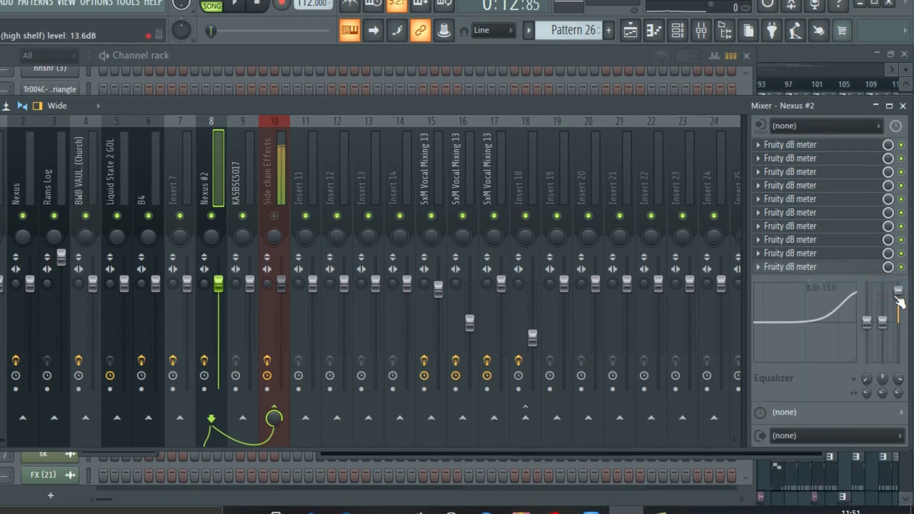
{"action": "right_click", "coordinate": [898, 293]}
{"action": "left_click", "coordinate": [815, 282]}
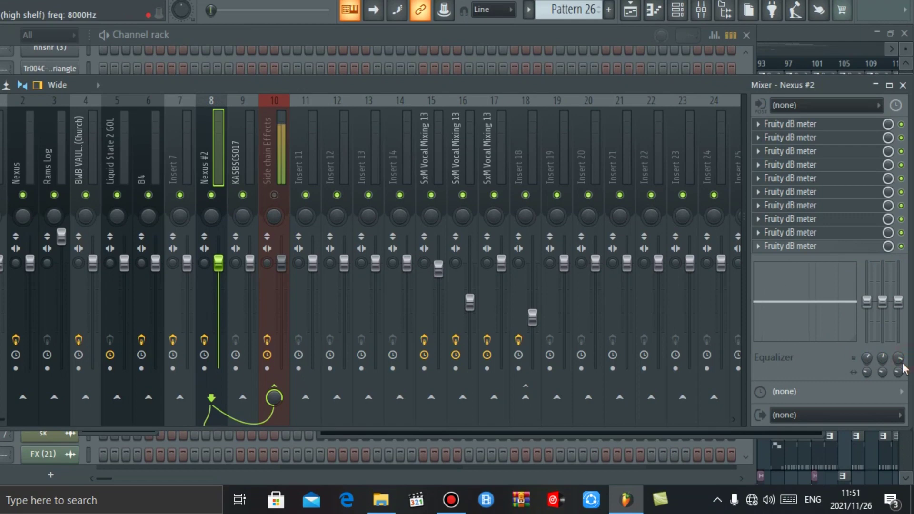
{"action": "left_click_drag", "start_coordinate": [904, 369], "coordinate": [904, 386]}
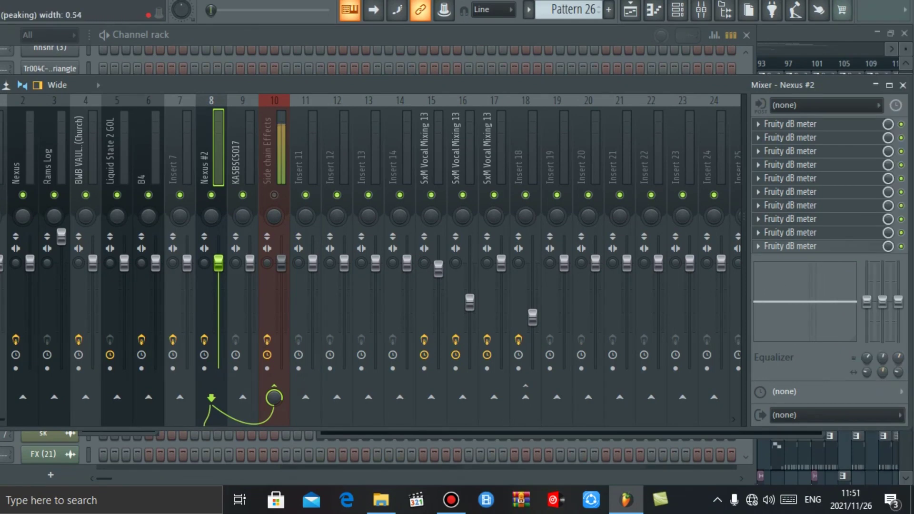
{"action": "left_click_drag", "start_coordinate": [867, 341], "coordinate": [867, 379]}
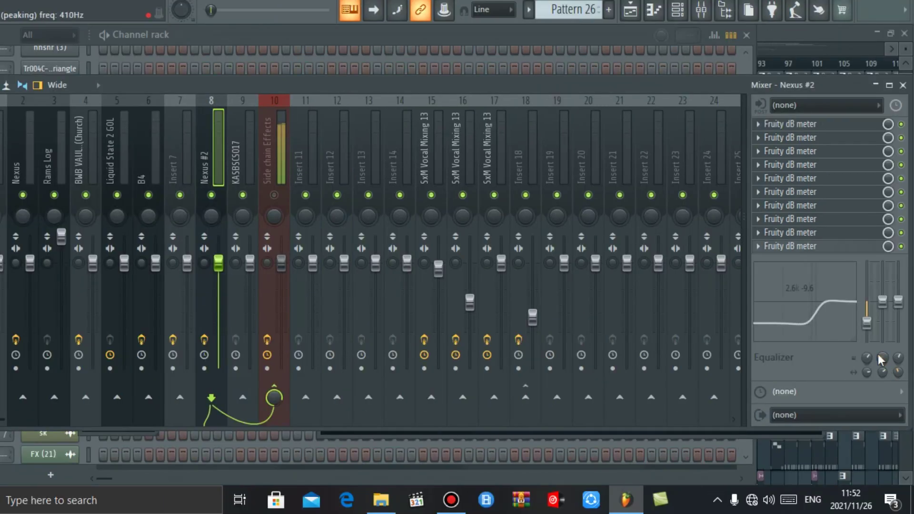
{"action": "left_click_drag", "start_coordinate": [867, 358], "coordinate": [867, 376]}
Reset the low-shelf, peaking and high-shelf frequencies and the low-shelf and peaking widths
{"action": "right_click", "coordinate": [875, 364]}
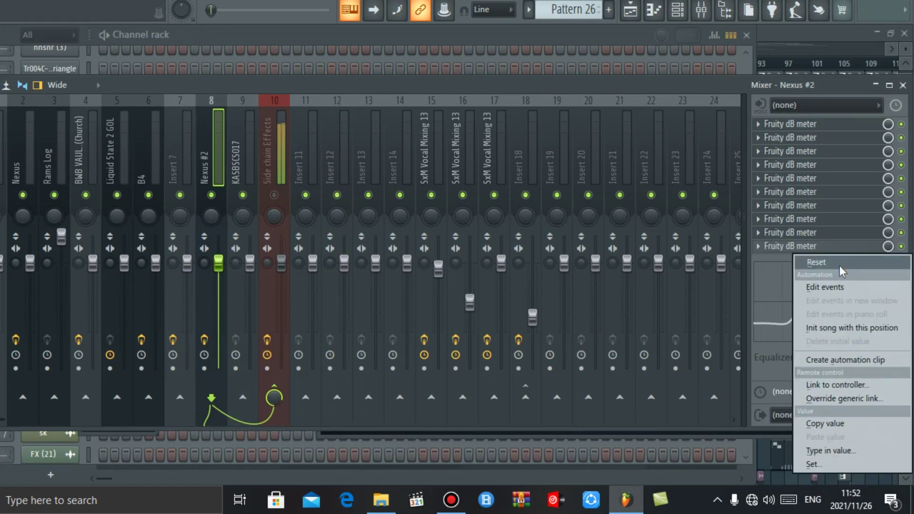
{"action": "left_click", "coordinate": [815, 262]}
{"action": "right_click", "coordinate": [882, 365]}
{"action": "left_click", "coordinate": [815, 262]}
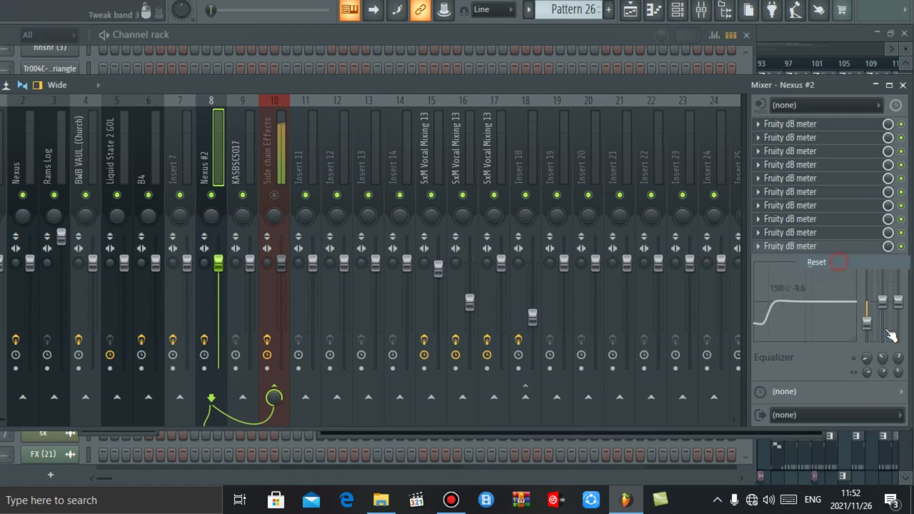
{"action": "right_click", "coordinate": [898, 362]}
{"action": "left_click", "coordinate": [857, 262]}
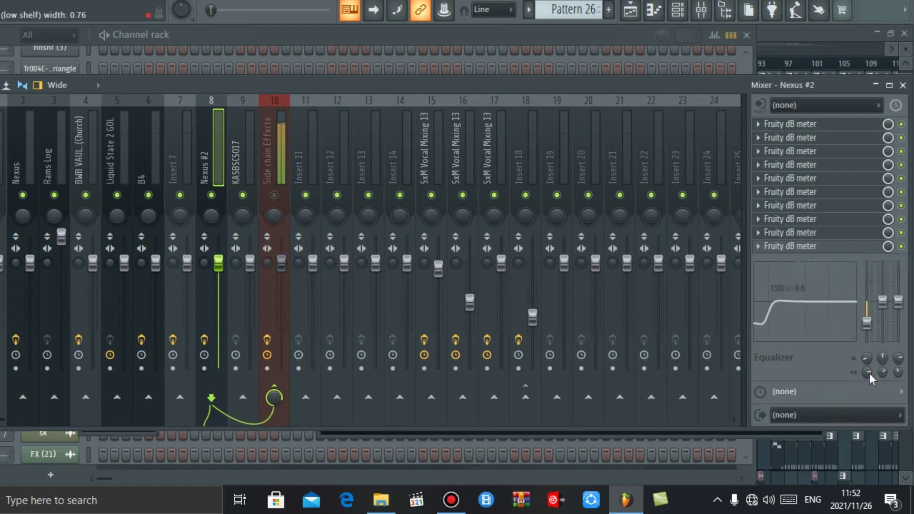
{"action": "right_click", "coordinate": [867, 371]}
{"action": "left_click", "coordinate": [854, 262]}
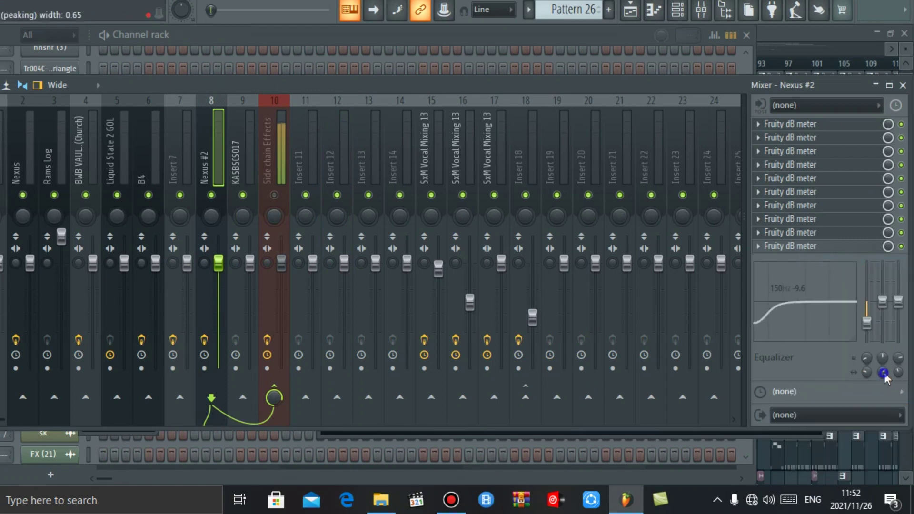
{"action": "right_click", "coordinate": [882, 372]}
Reset the remaining EQ widths, then select and unmute Side chain Effects on insert 10
{"action": "left_click", "coordinate": [857, 263]}
{"action": "right_click", "coordinate": [900, 371]}
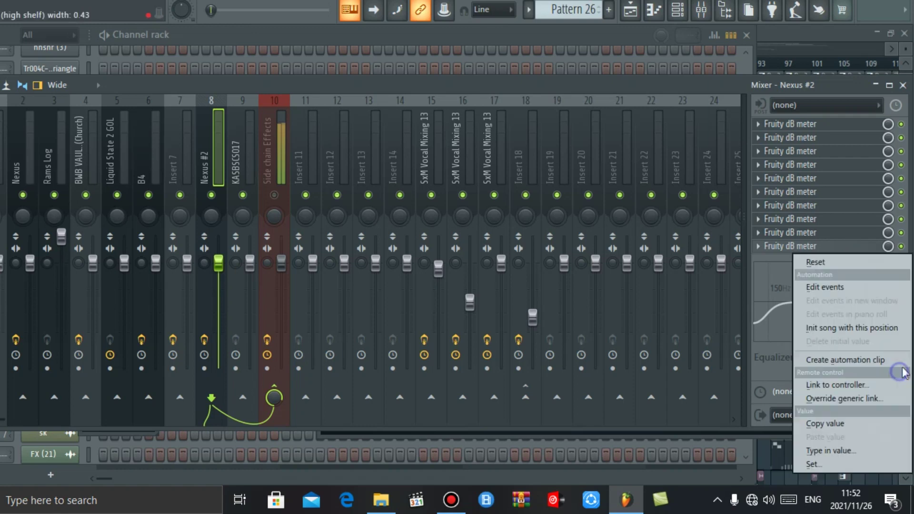
{"action": "left_click", "coordinate": [855, 262]}
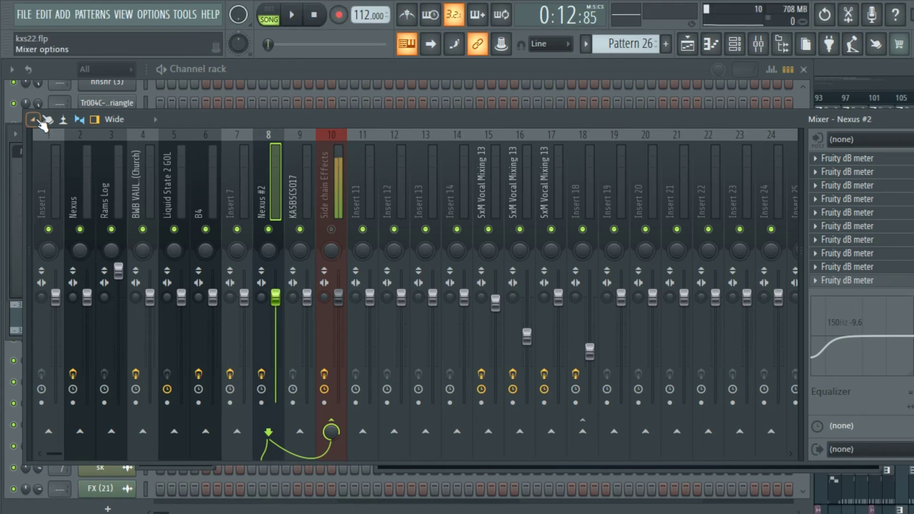
{"action": "left_click", "coordinate": [33, 85]}
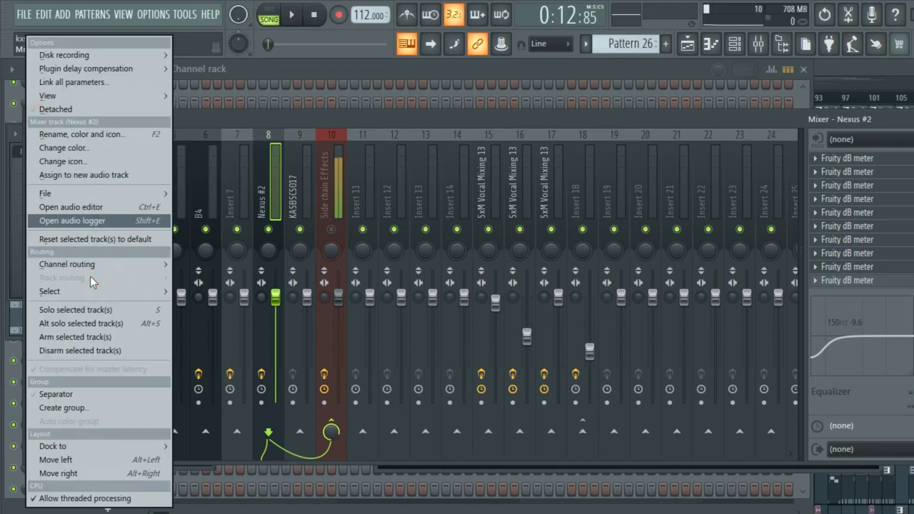
{"action": "left_click", "coordinate": [392, 119]}
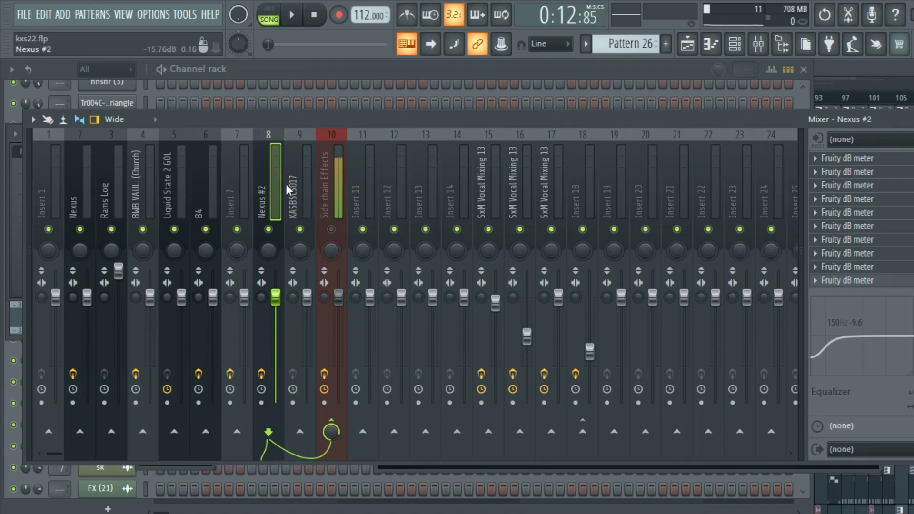
{"action": "left_click", "coordinate": [330, 187]}
{"action": "left_click", "coordinate": [331, 229]}
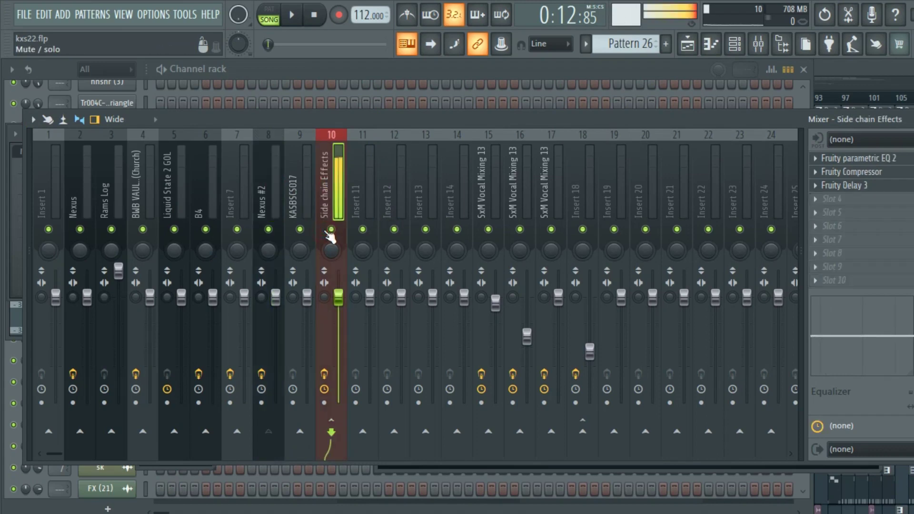
Stop playback and save the Side chain Effects track state as preset 'kkkkkk' in New Vocal Mixing
{"action": "key", "text": "space"}
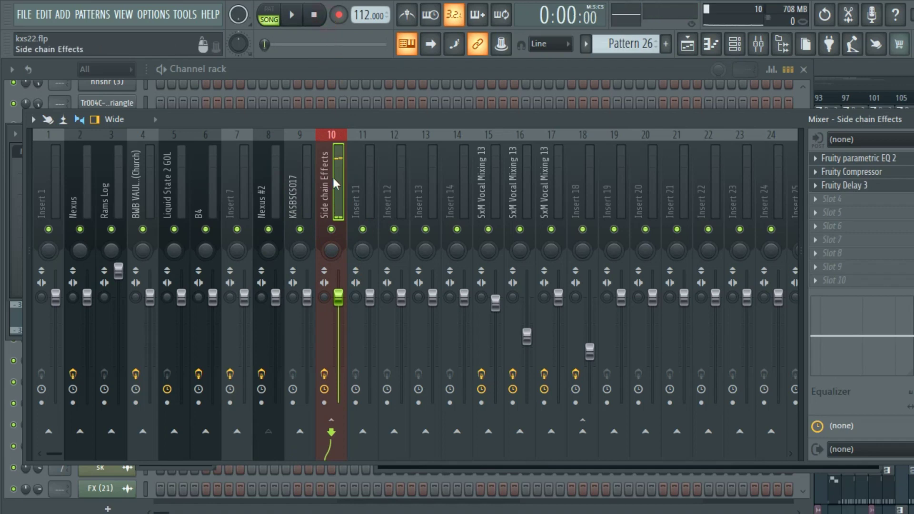
{"action": "right_click", "coordinate": [337, 193]}
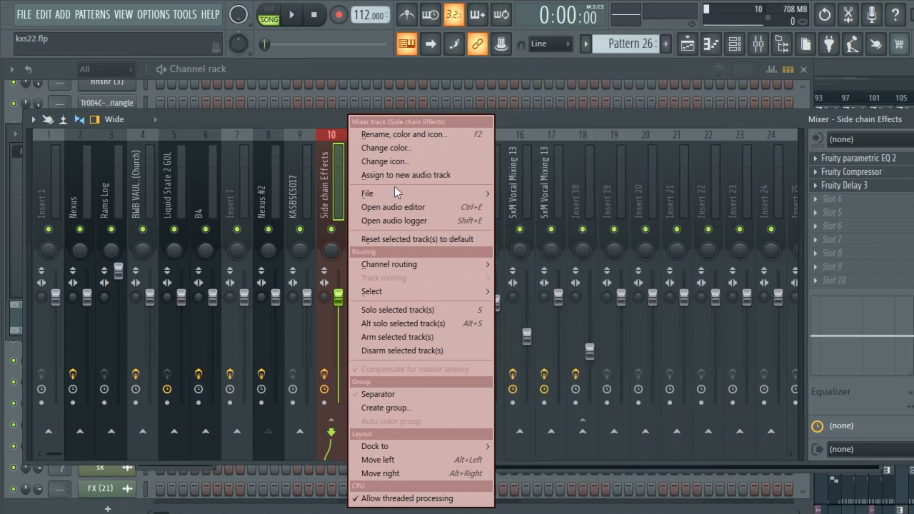
{"action": "mouse_move", "coordinate": [386, 193]}
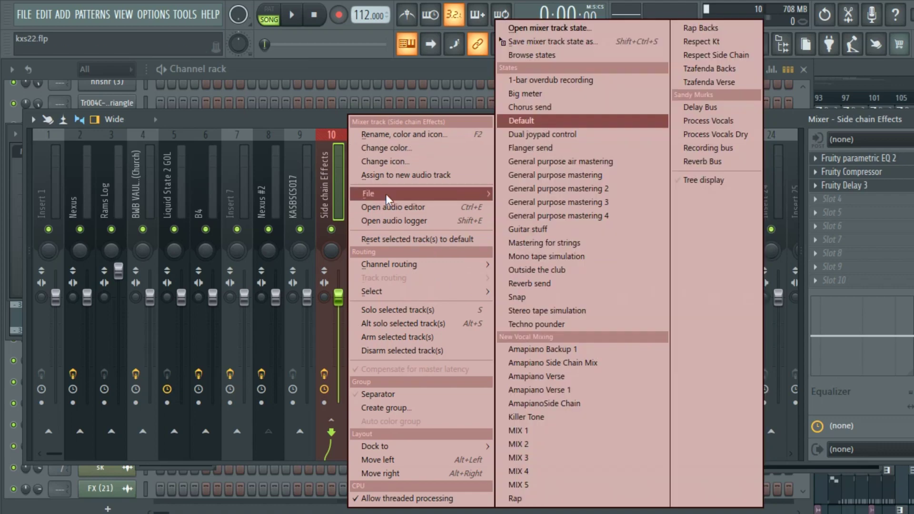
{"action": "left_click", "coordinate": [588, 42]}
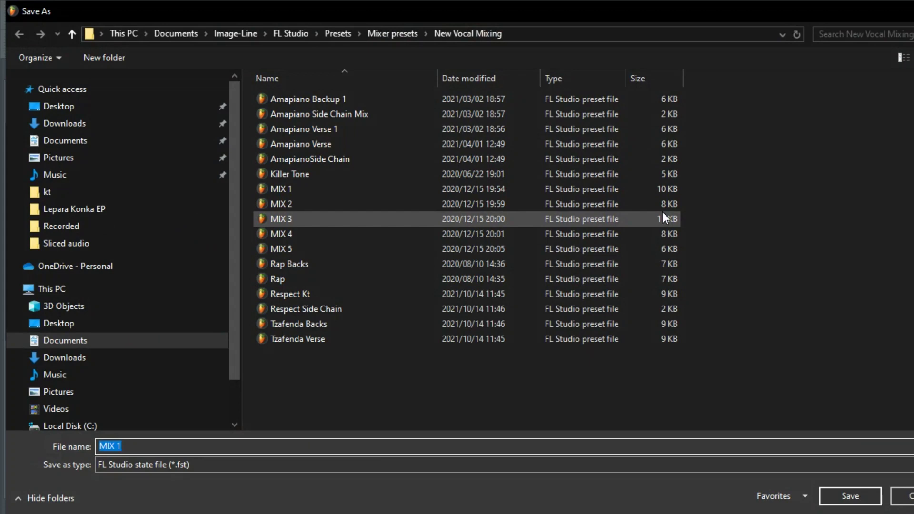
{"action": "type", "text": "kkkkkkkkkkkkk"}
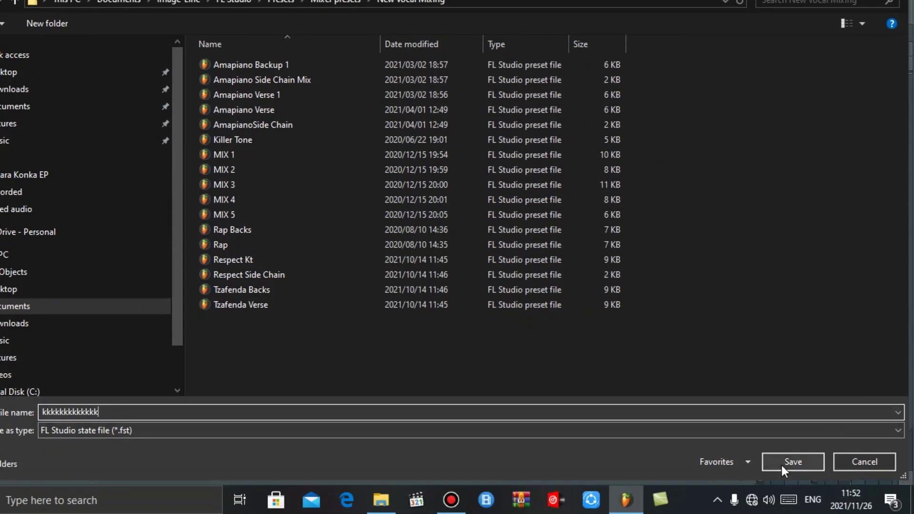
{"action": "left_click", "coordinate": [837, 495]}
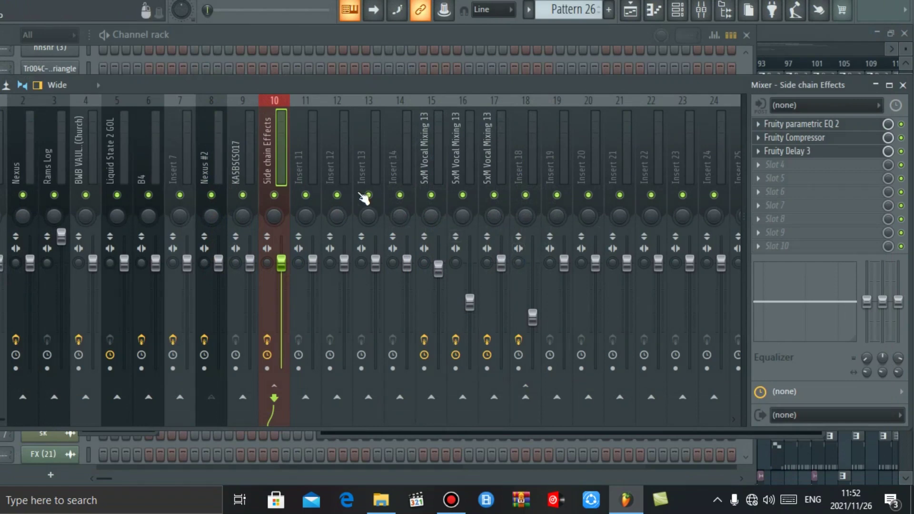
Load the saved Side chain Effects preset from New Vocal Mixing onto Insert 11
{"action": "left_click", "coordinate": [307, 162]}
{"action": "right_click", "coordinate": [307, 162]}
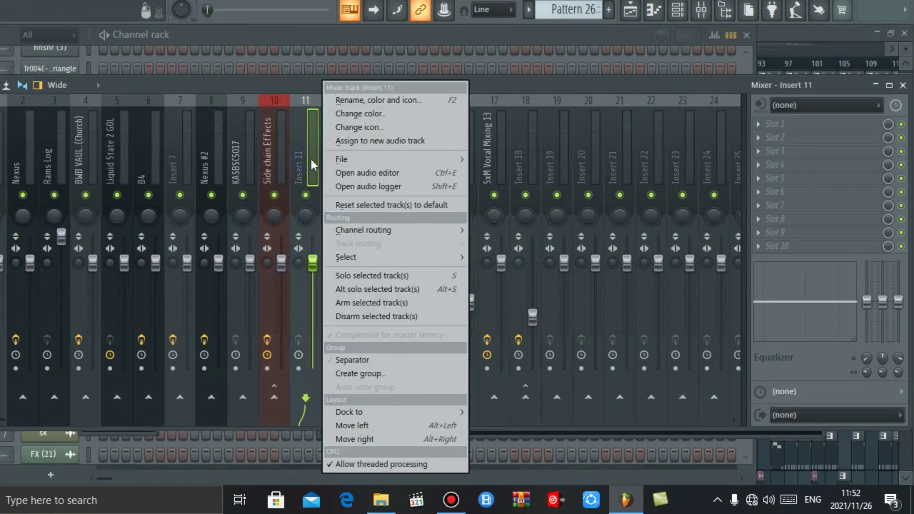
{"action": "mouse_move", "coordinate": [396, 164]}
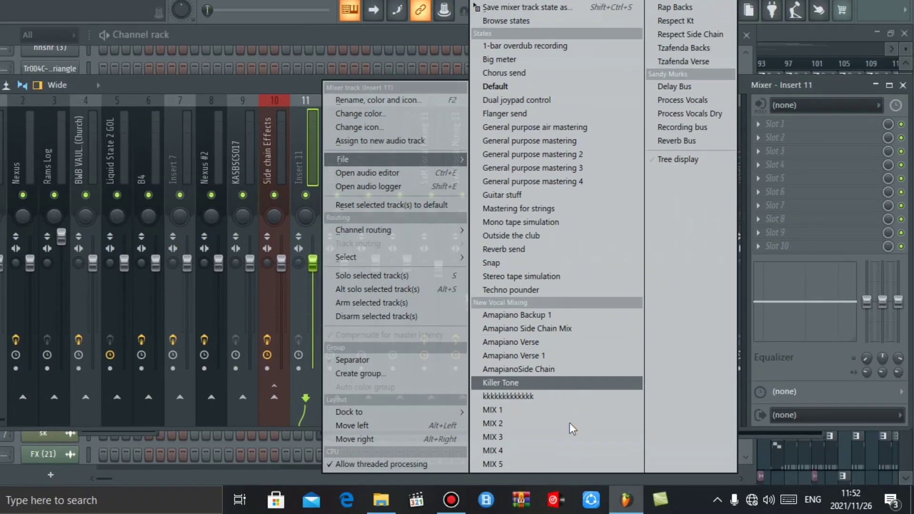
{"action": "left_click", "coordinate": [551, 398]}
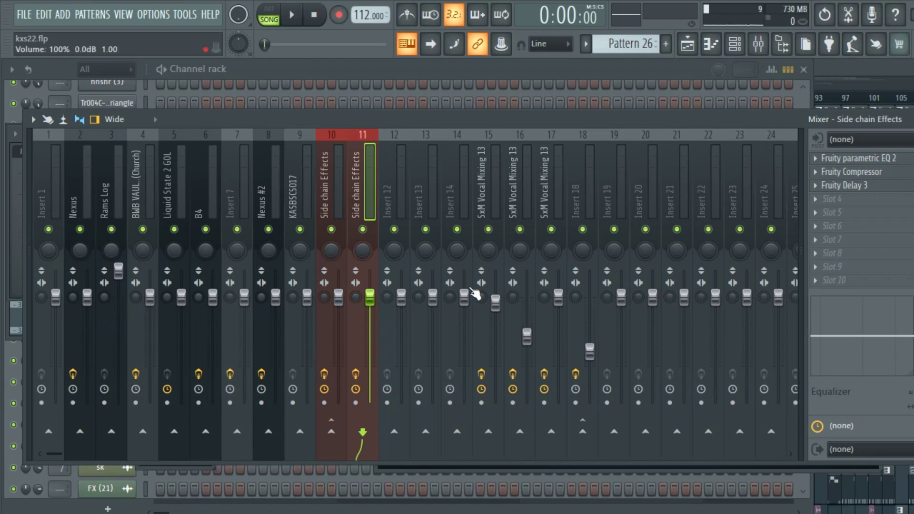
{"action": "left_click", "coordinate": [405, 213]}
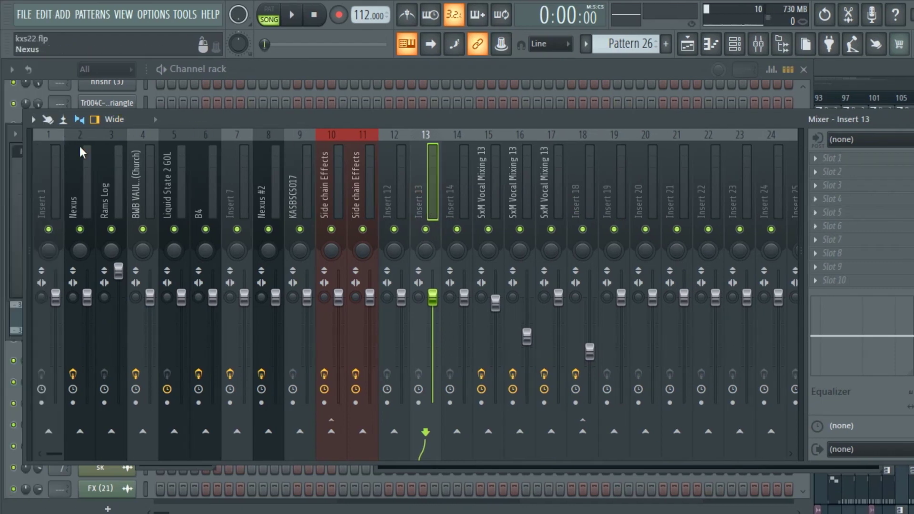
Switch the mixer layout to Wide 3 with extra volume and stereo controls shown, and start playback
{"action": "left_click", "coordinate": [156, 119]}
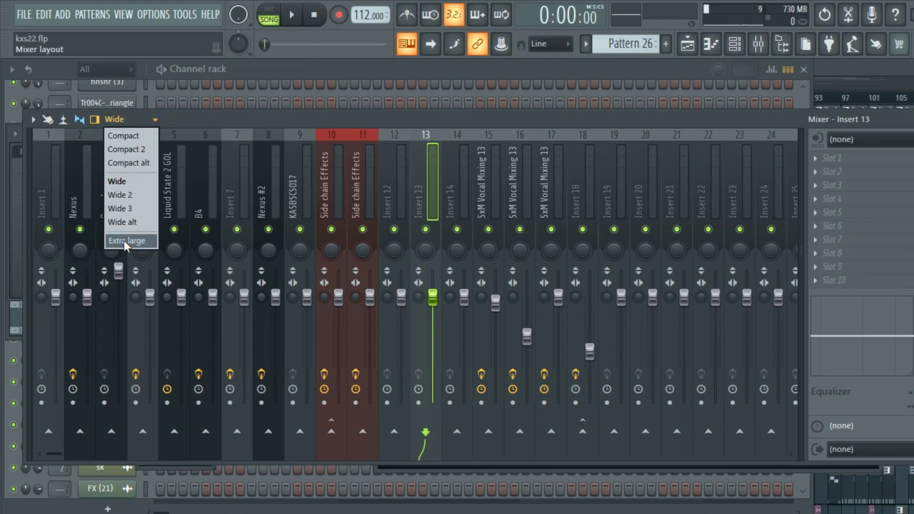
{"action": "left_click", "coordinate": [141, 213]}
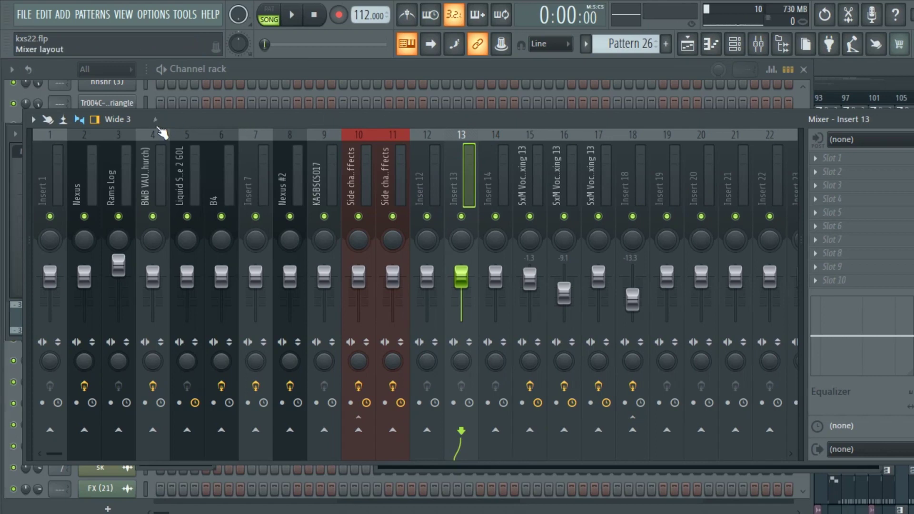
{"action": "left_click", "coordinate": [155, 120]}
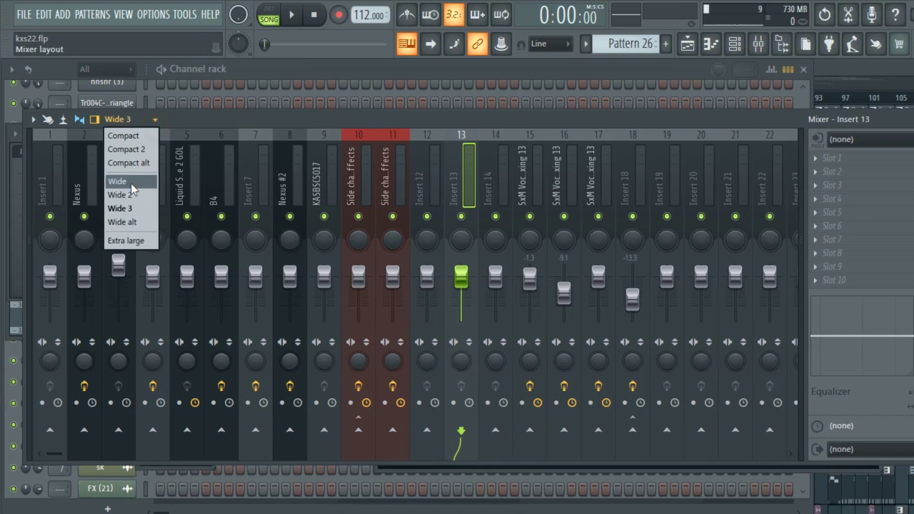
{"action": "left_click", "coordinate": [93, 127]}
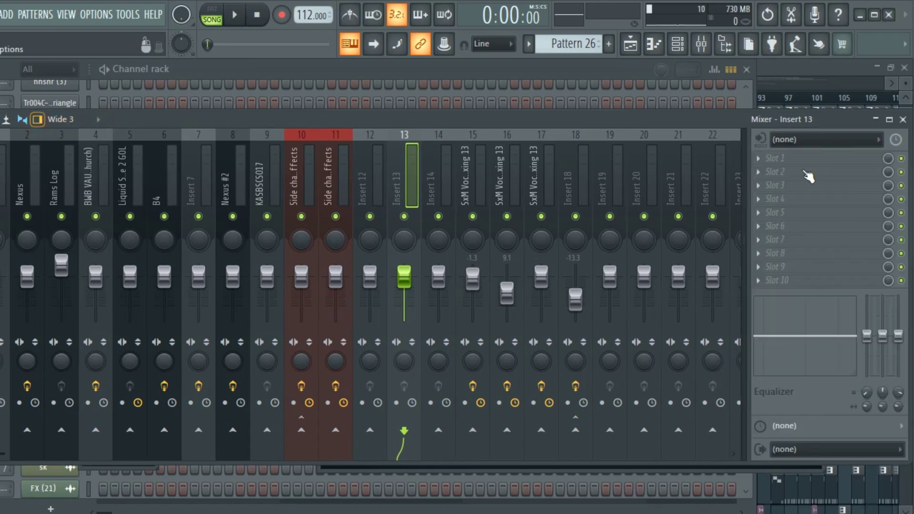
{"action": "left_click", "coordinate": [22, 119]}
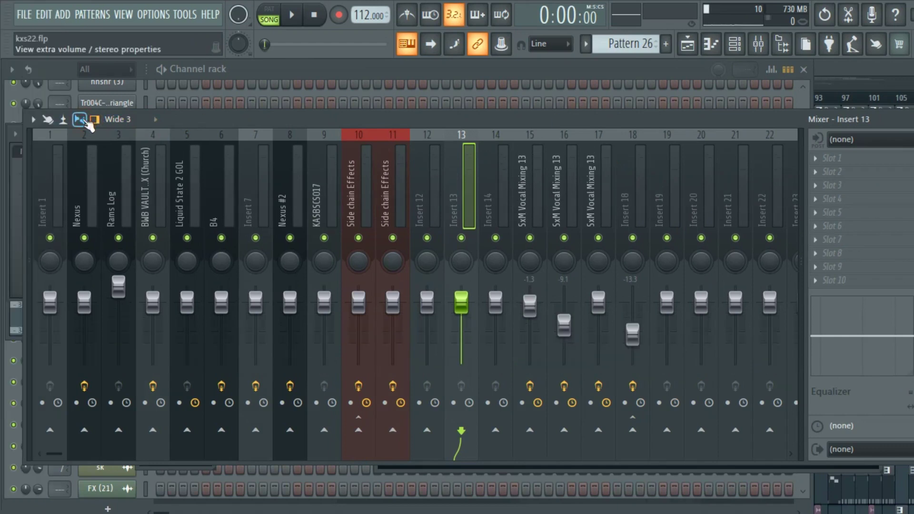
{"action": "left_click", "coordinate": [86, 122]}
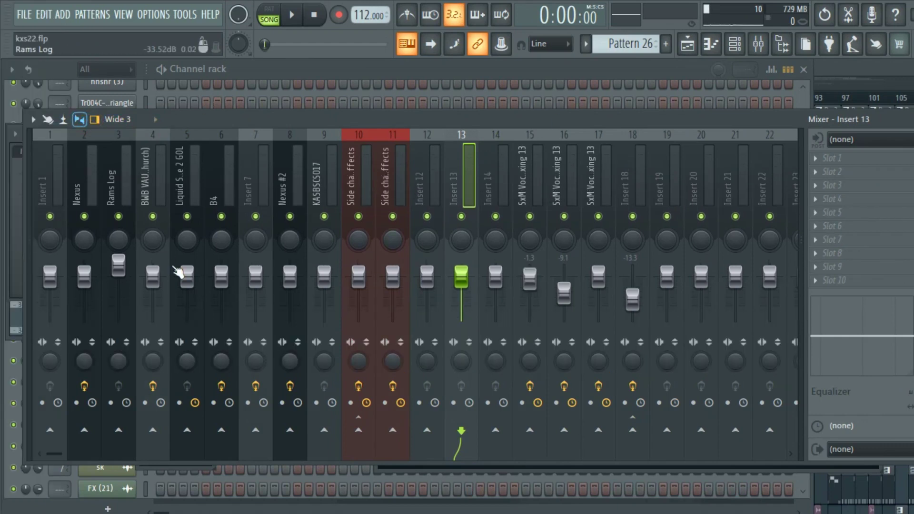
{"action": "left_click", "coordinate": [86, 122]}
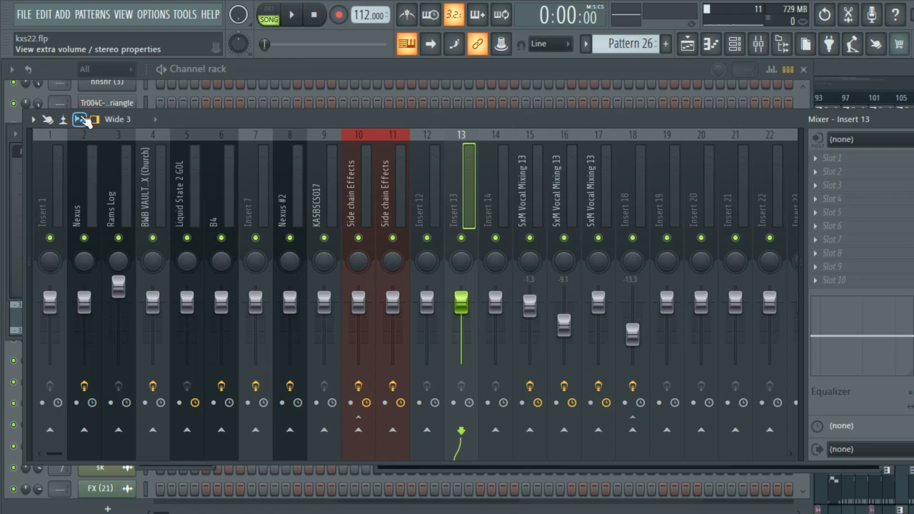
{"action": "left_click", "coordinate": [86, 122]}
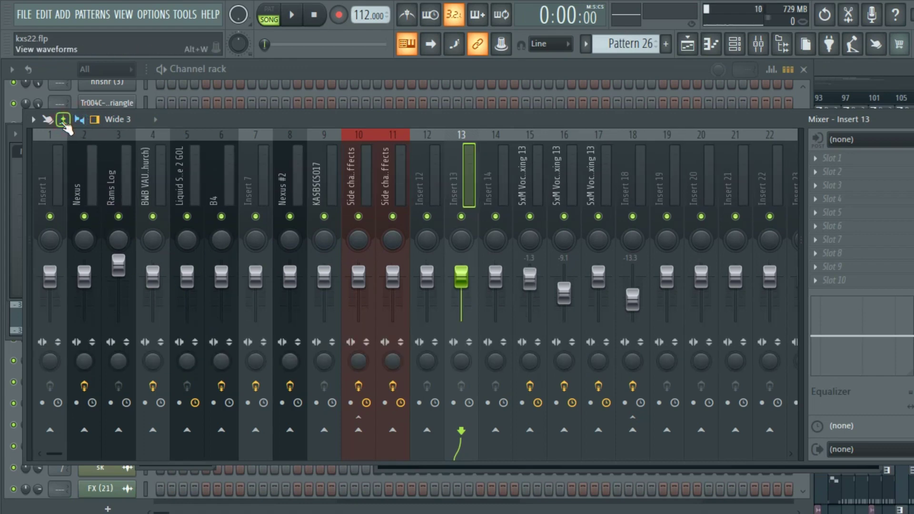
{"action": "key", "text": "space"}
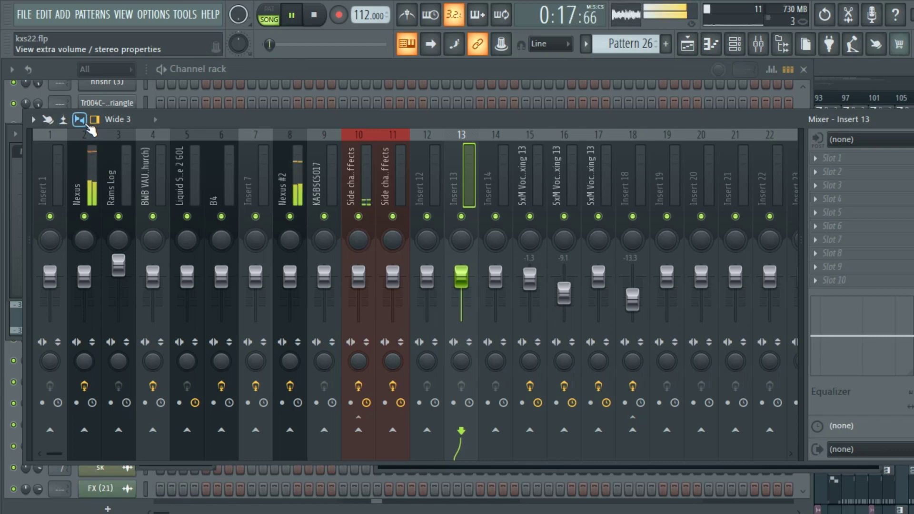
Turn on waveforms in the mixer track meters, stop playback, and switch to the Playlist
{"action": "left_click", "coordinate": [64, 119]}
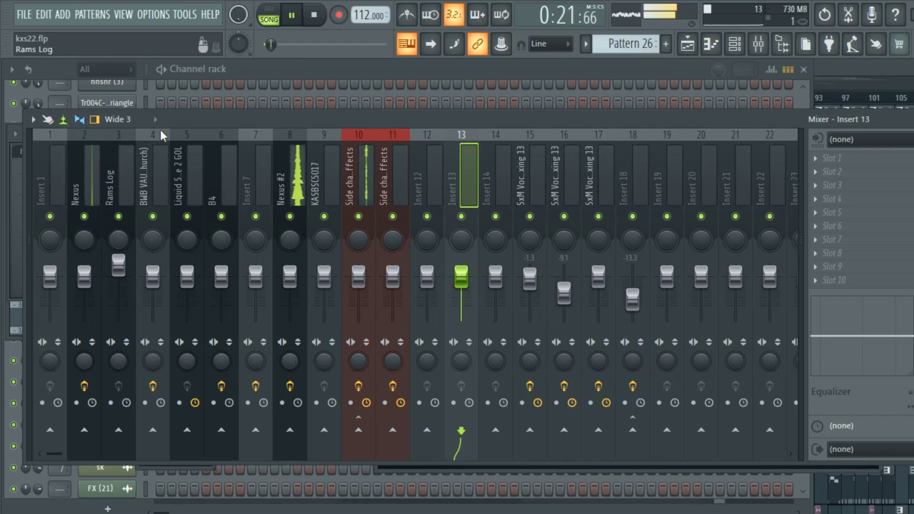
{"action": "left_click", "coordinate": [313, 15]}
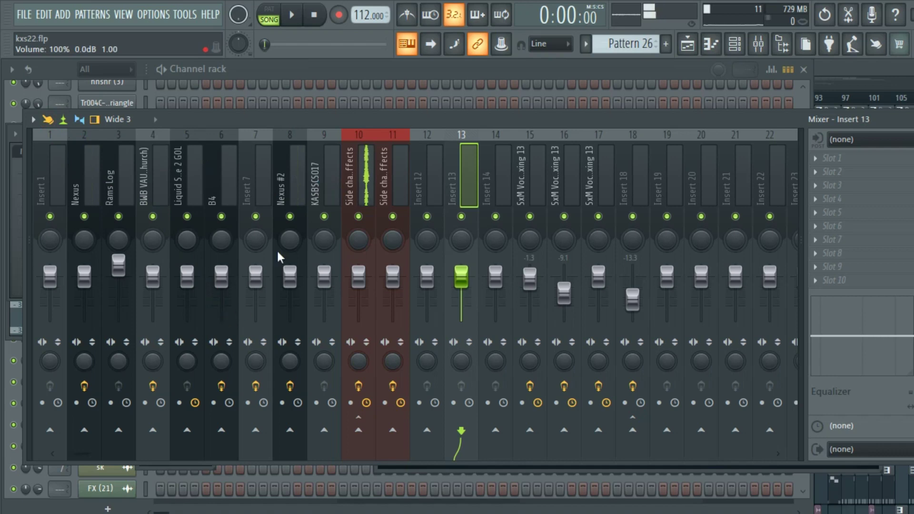
{"action": "left_click", "coordinate": [48, 119]}
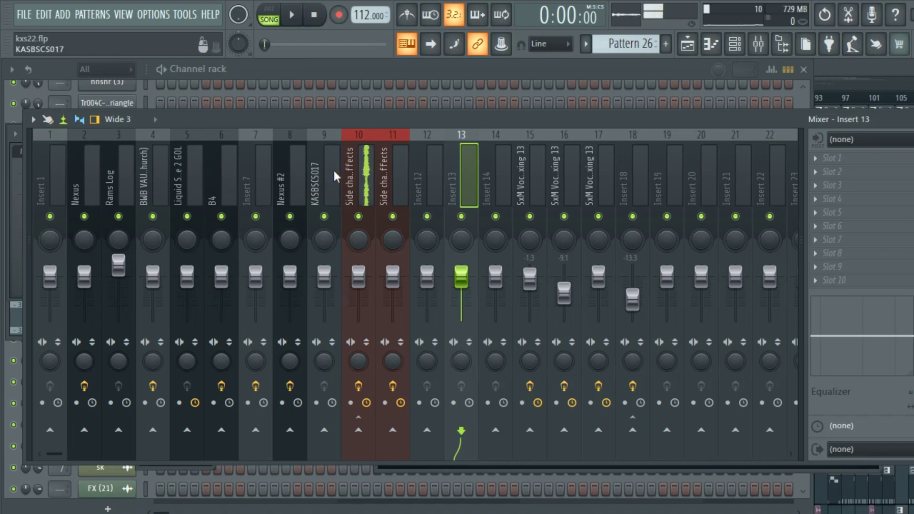
{"action": "left_click", "coordinate": [33, 120]}
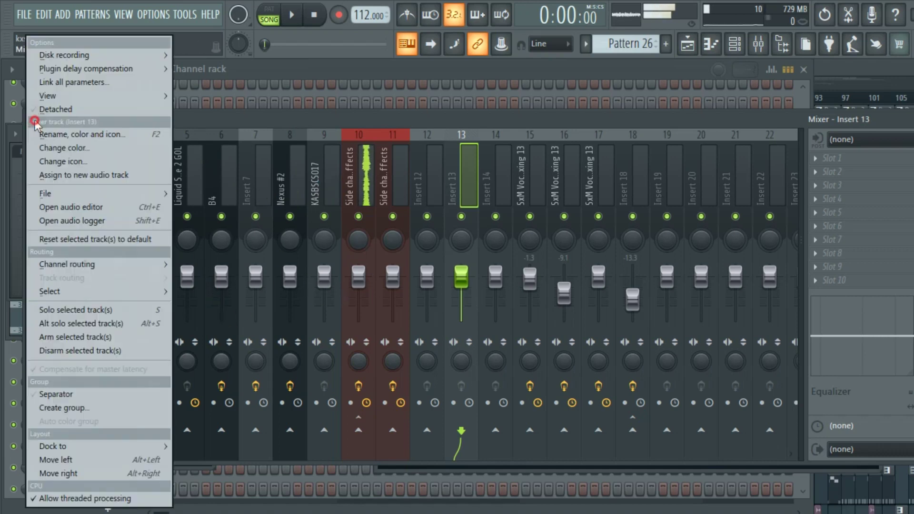
{"action": "left_click", "coordinate": [317, 20]}
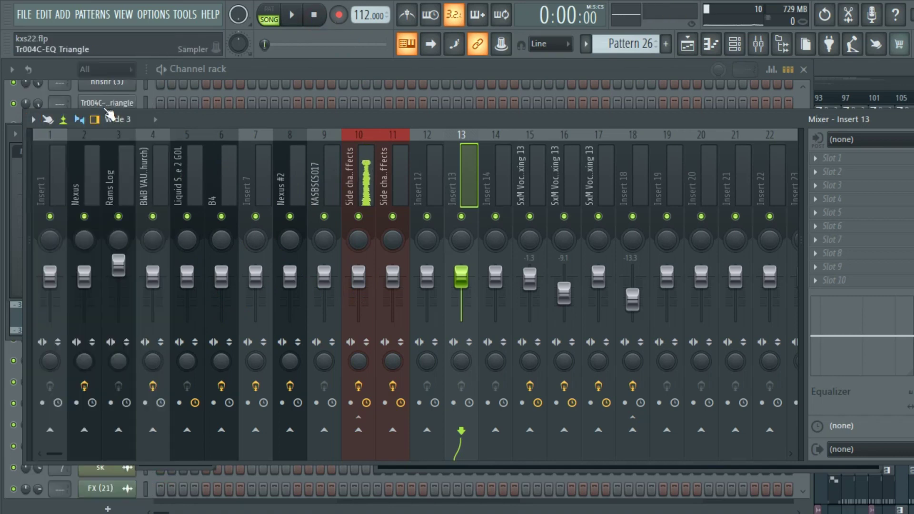
{"action": "left_click", "coordinate": [33, 121]}
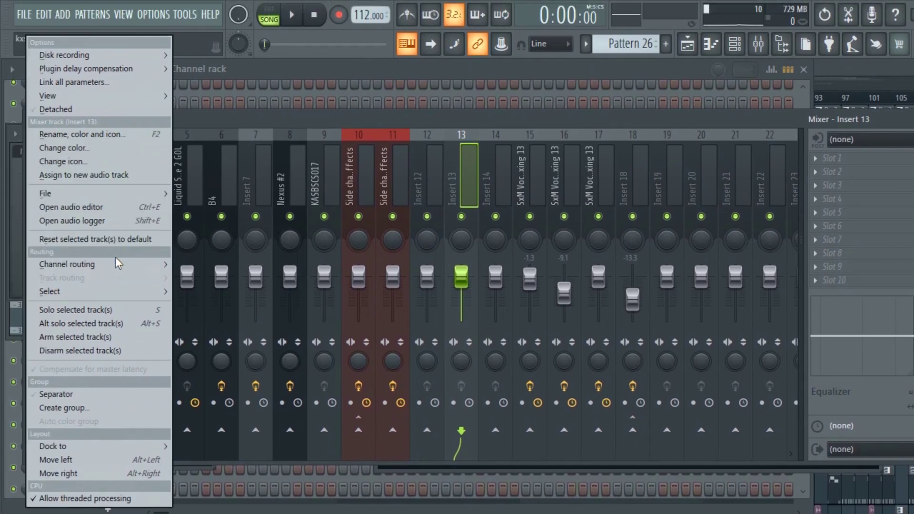
{"action": "mouse_move", "coordinate": [113, 289]}
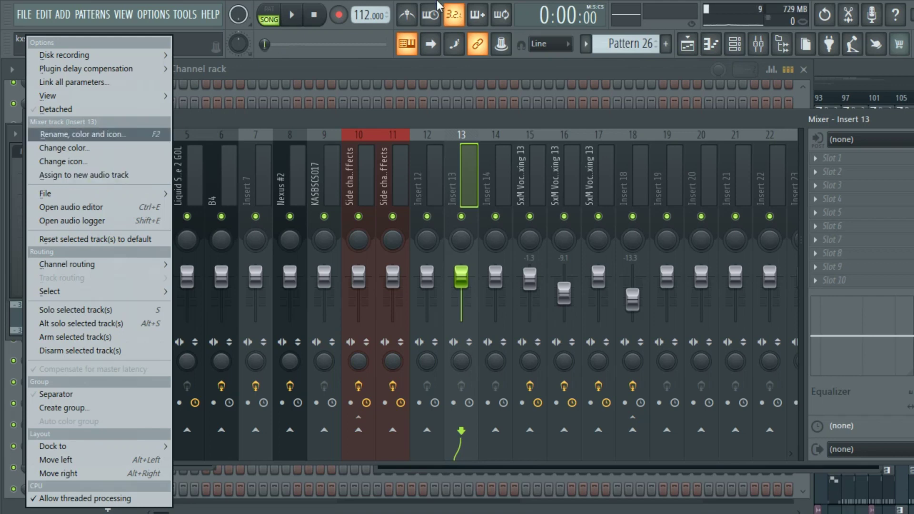
{"action": "left_click", "coordinate": [464, 124]}
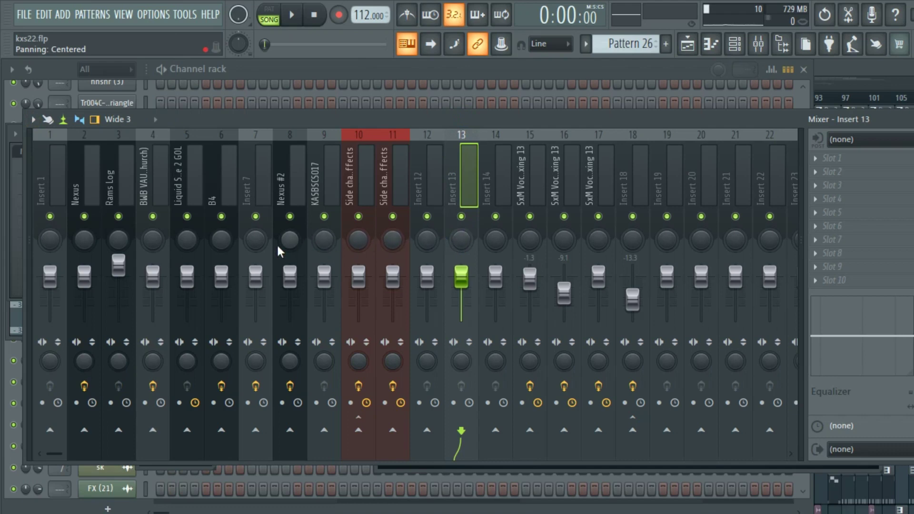
{"action": "left_click", "coordinate": [687, 43]}
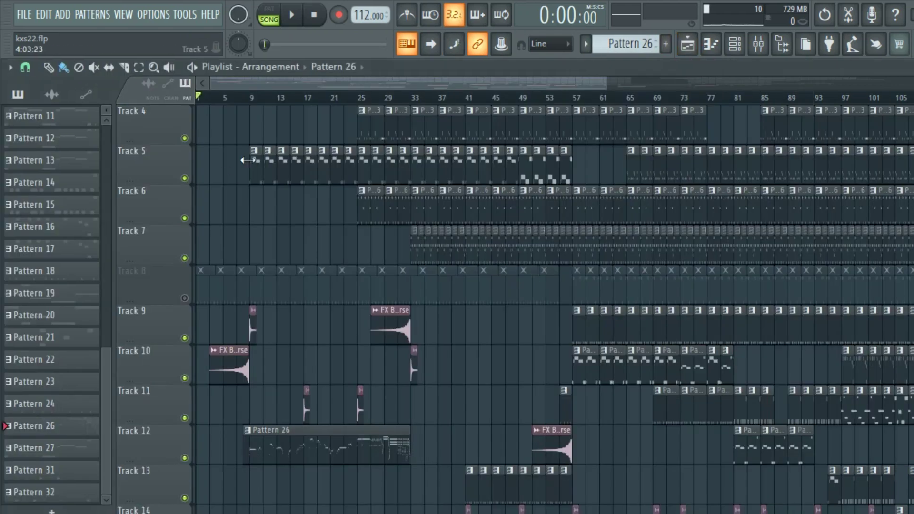
Play from around bar 14, bring up the mixer with F9, and mute Side chain Effects
{"action": "left_click", "coordinate": [288, 98]}
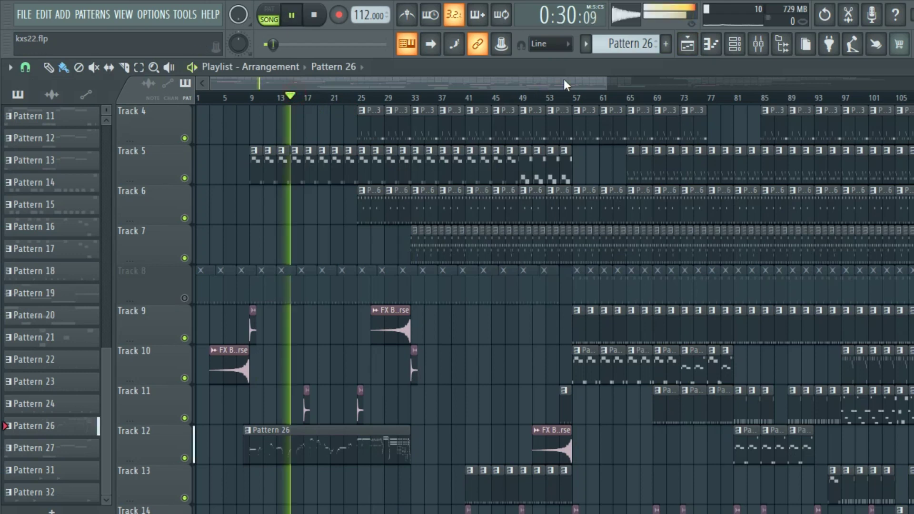
{"action": "key", "text": "F9"}
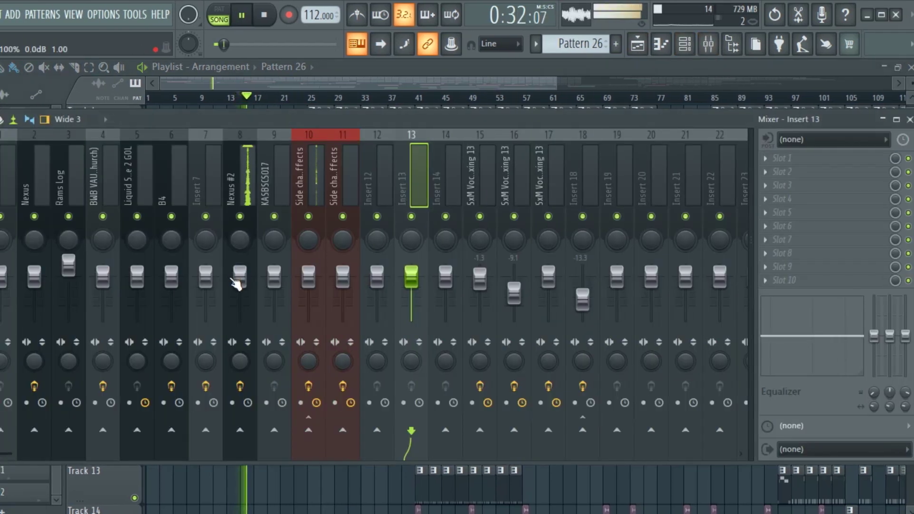
{"action": "left_click", "coordinate": [305, 221]}
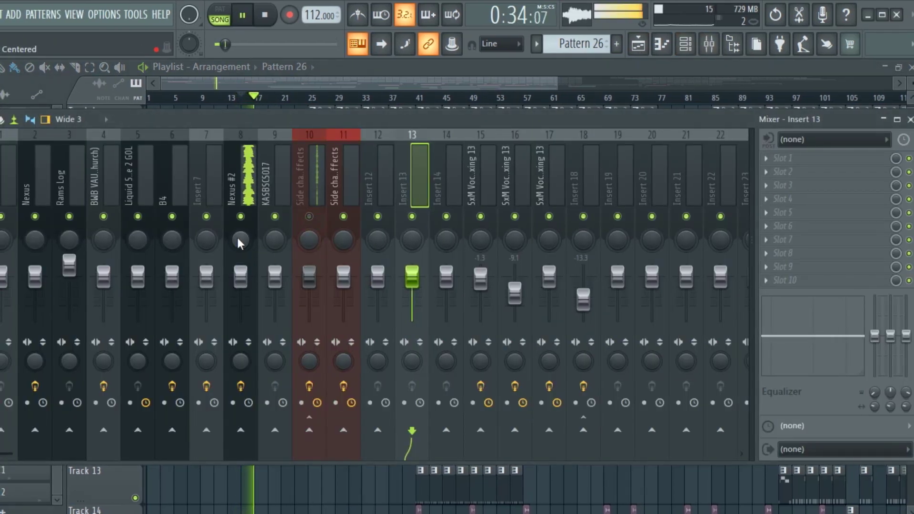
{"action": "key", "text": "space"}
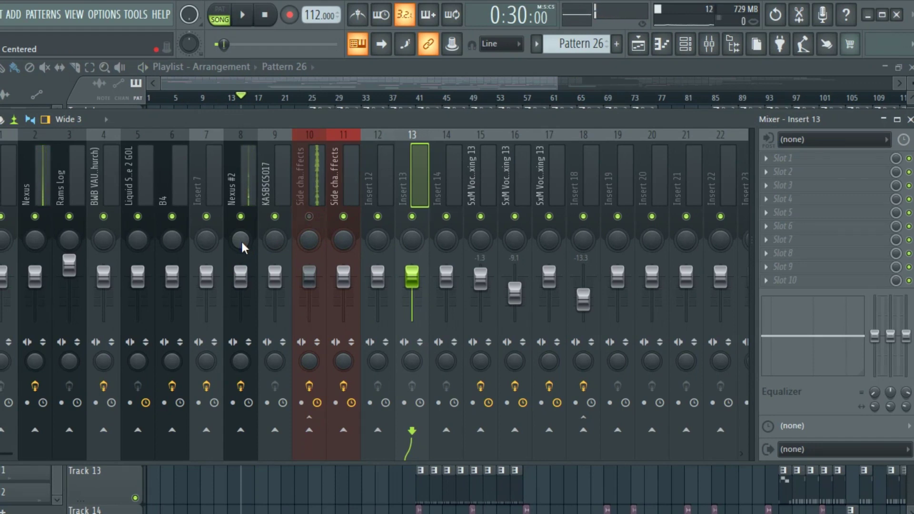
Pan Nexus #2 fully left, then swing it fully right while the song plays
{"action": "left_click_drag", "start_coordinate": [241, 241], "coordinate": [241, 267]}
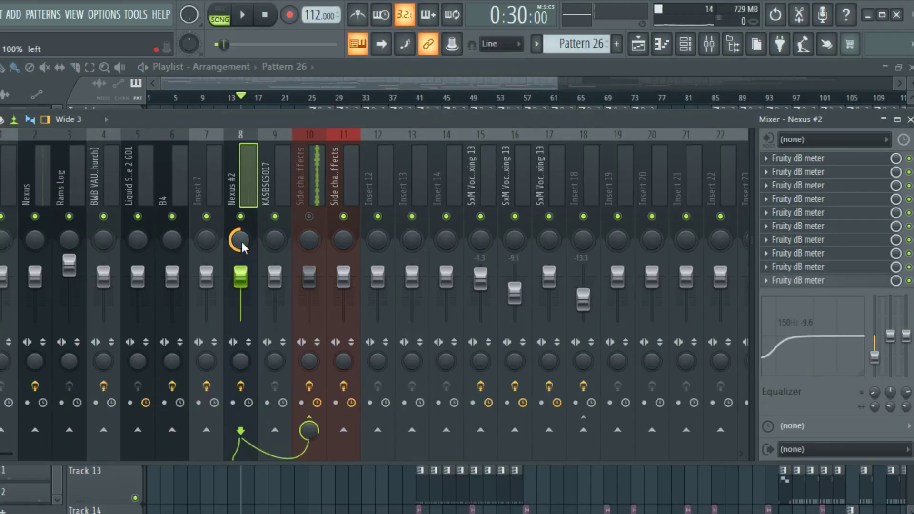
{"action": "key", "text": "space"}
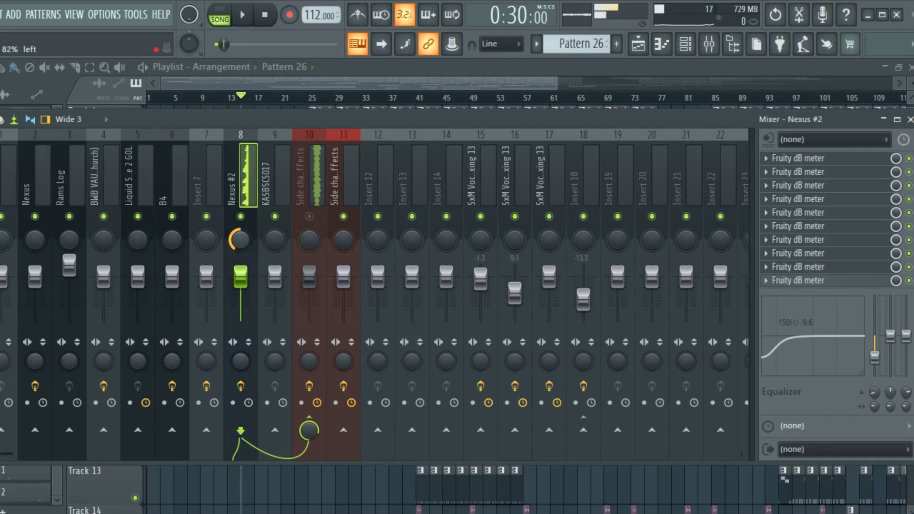
{"action": "left_click_drag", "start_coordinate": [241, 243], "coordinate": [250, 247]}
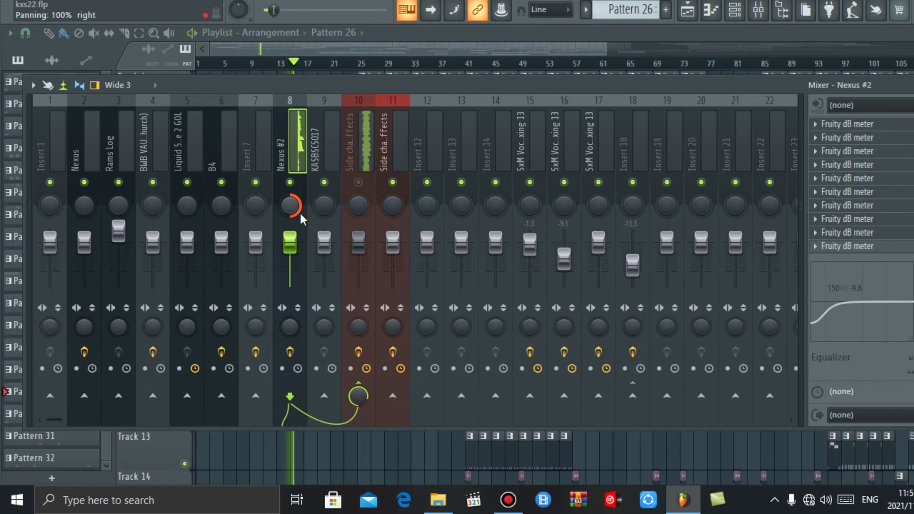
Reset the Nexus #2 pan to centre
{"action": "key", "text": "space"}
{"action": "right_click", "coordinate": [281, 205]}
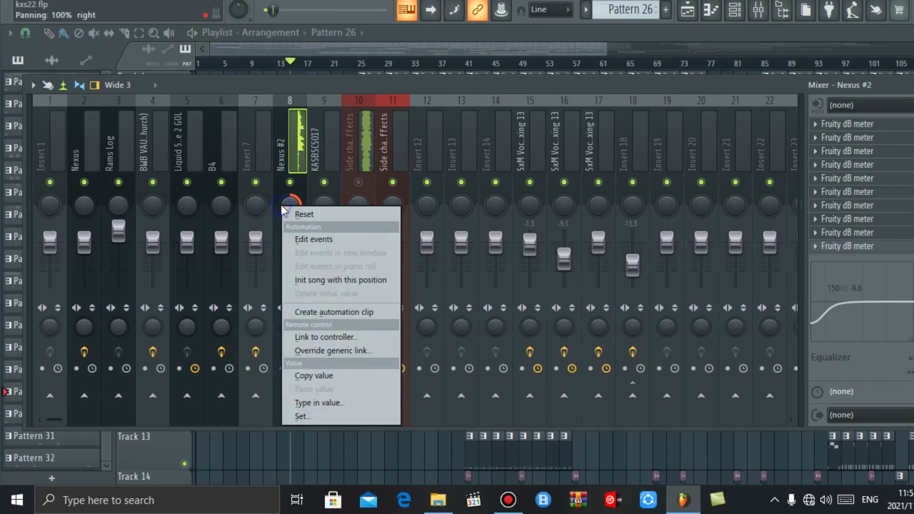
{"action": "left_click", "coordinate": [285, 210]}
{"action": "key", "text": "space"}
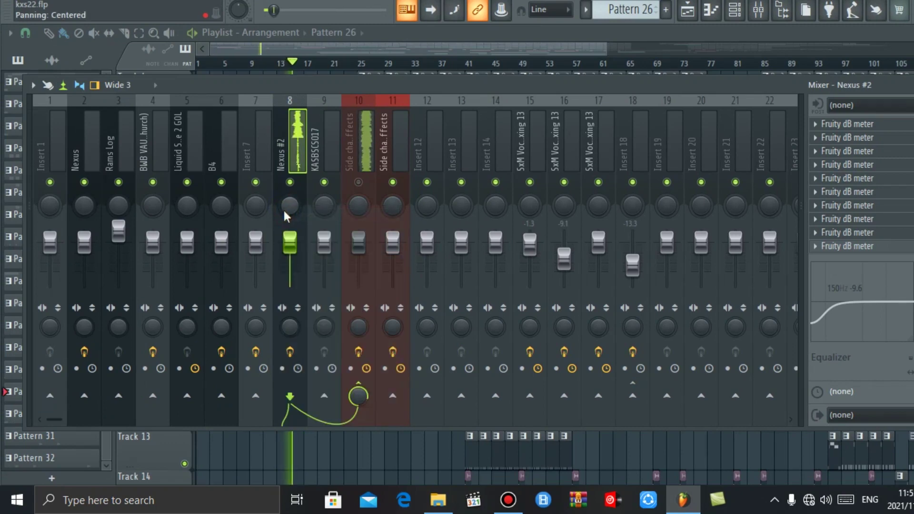
{"action": "key", "text": "space"}
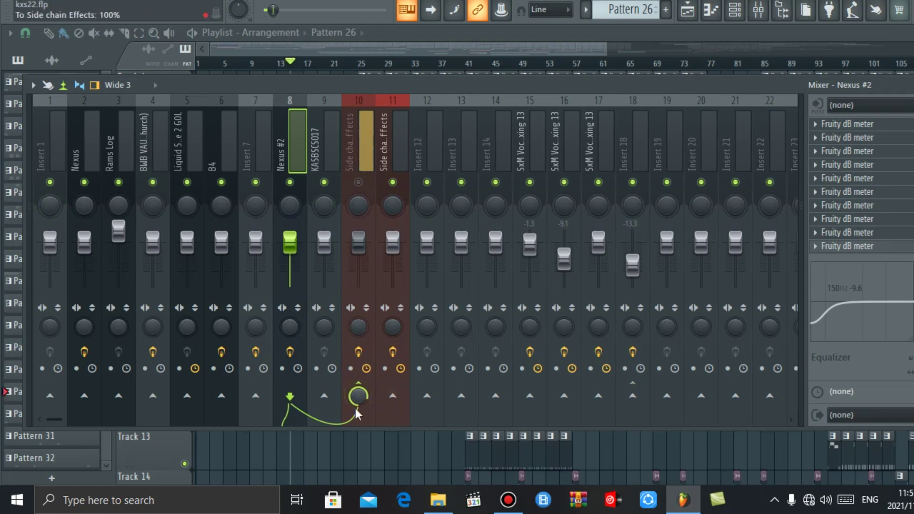
Remove the Nexus #2 send to Side chain Effects, rewind to the start, and bring up Bandicam
{"action": "left_click", "coordinate": [359, 394]}
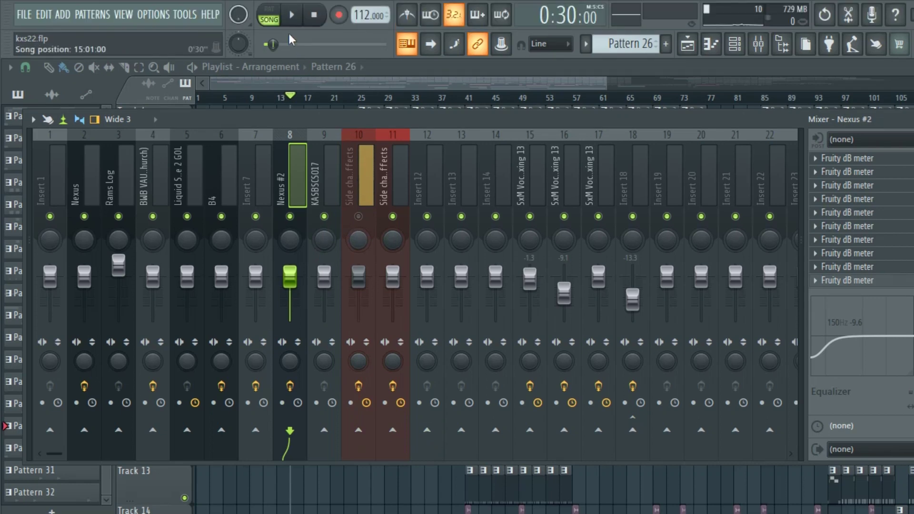
{"action": "left_click", "coordinate": [313, 14]}
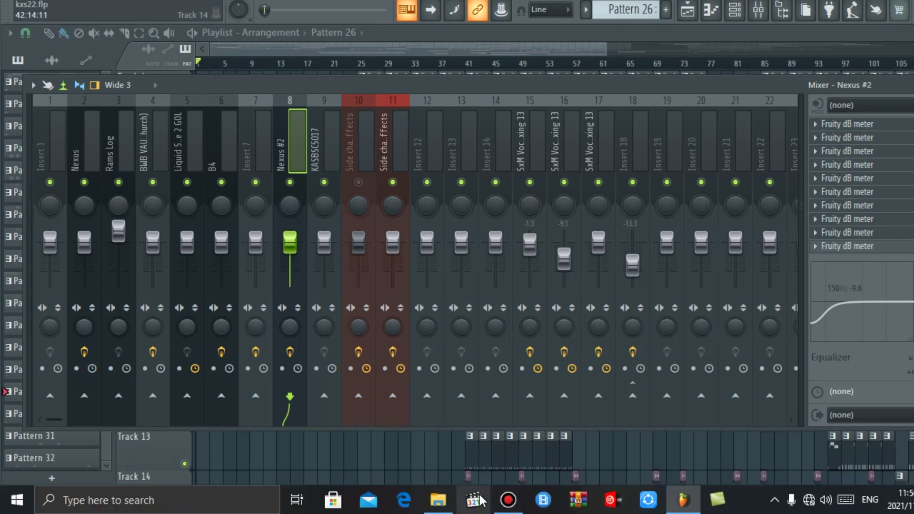
{"action": "left_click", "coordinate": [508, 500]}
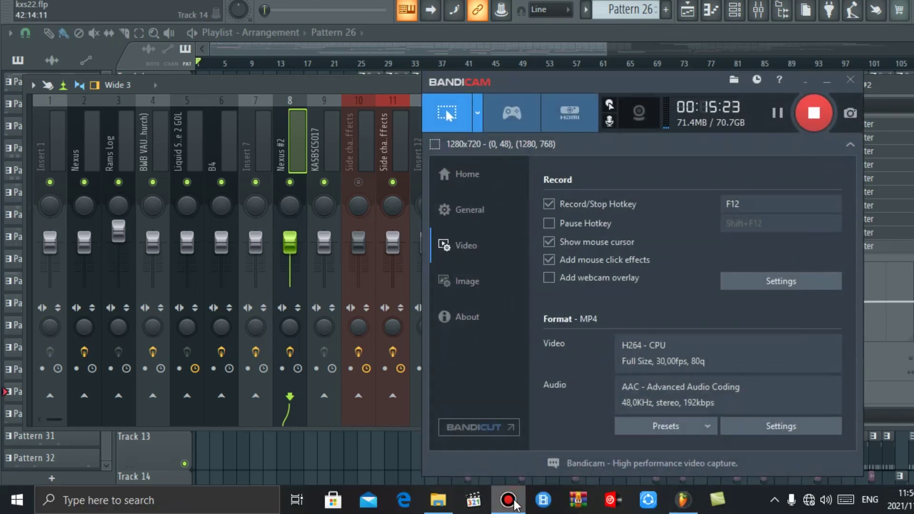